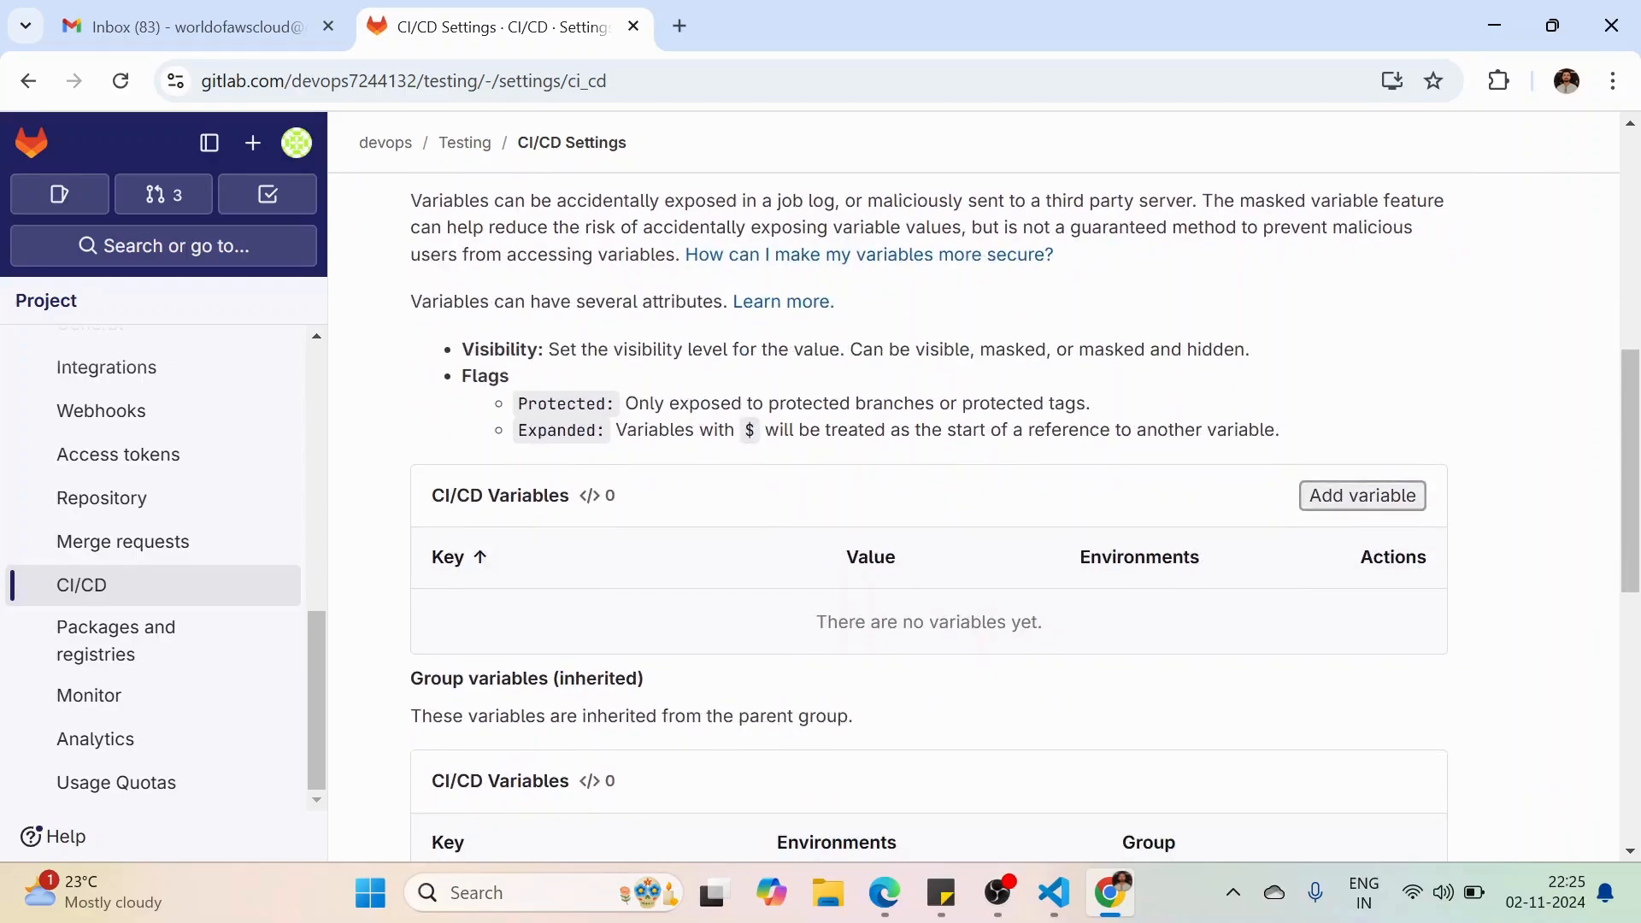
Start adding a new variable to the project's own CI/CD variables
scroll(975, 512, down, 1)
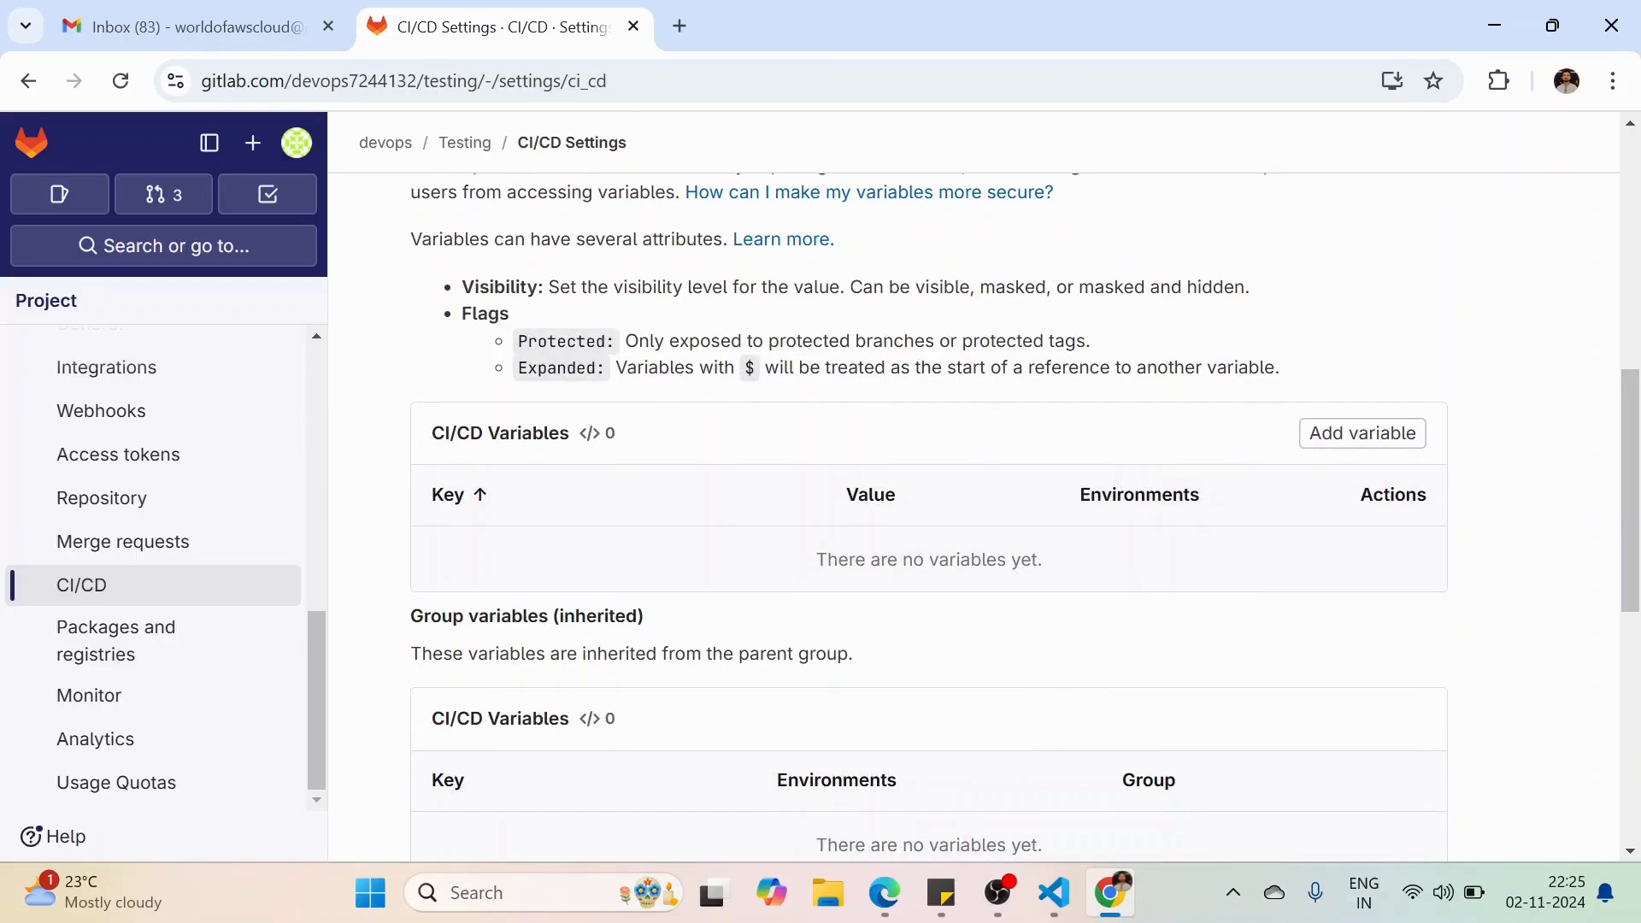
scroll(1026, 520, down, 1)
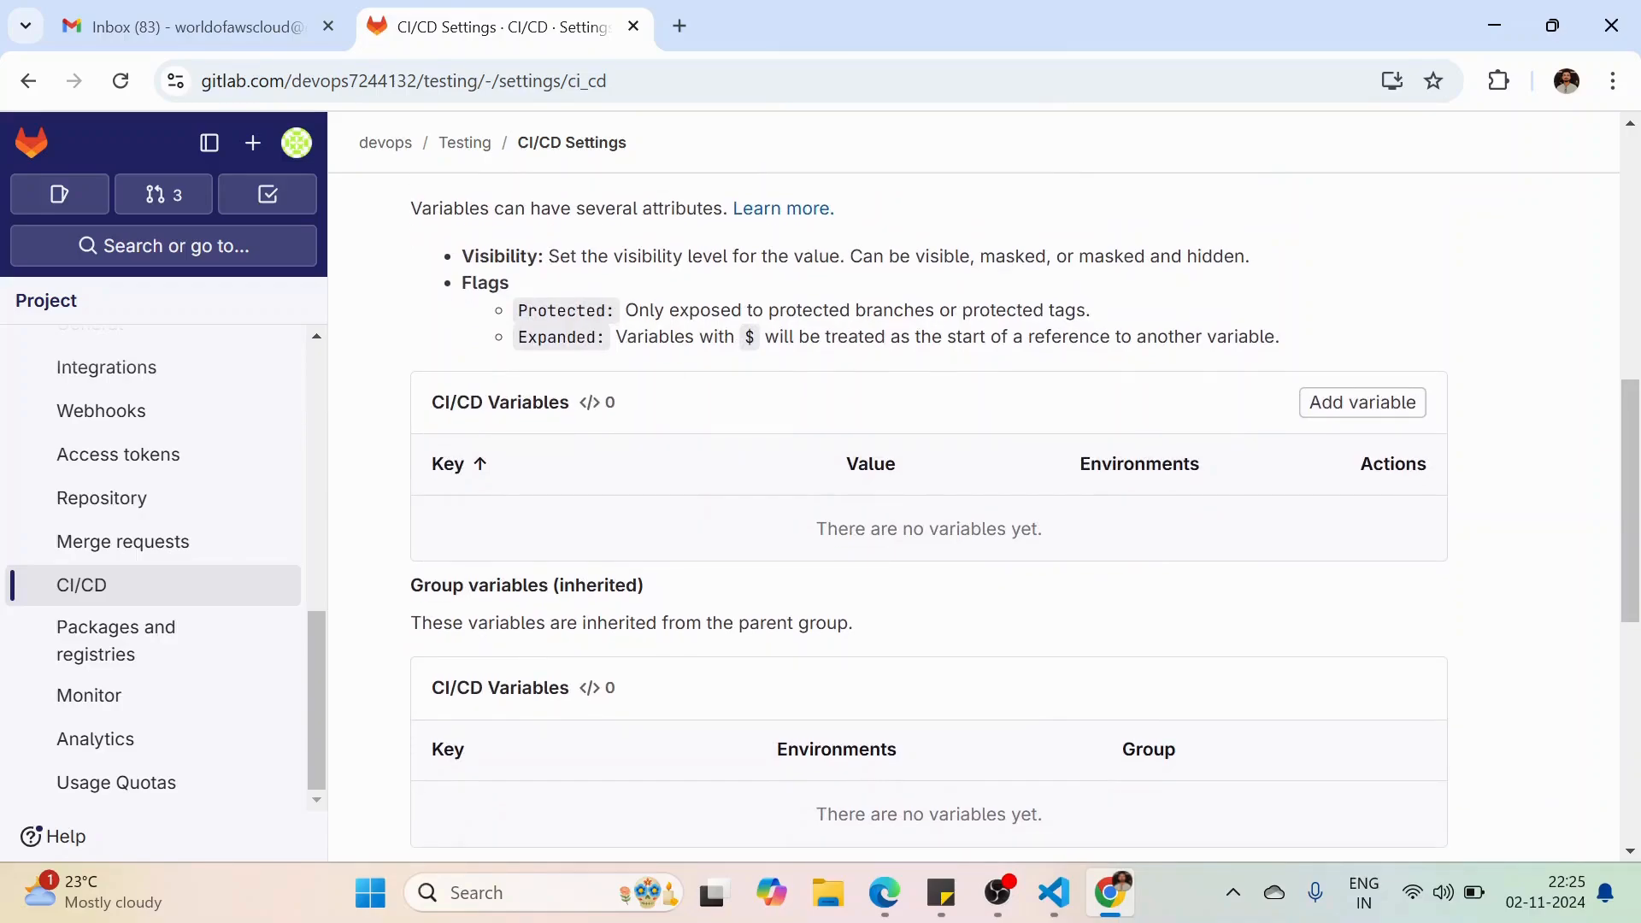
drag(411, 586, 643, 585)
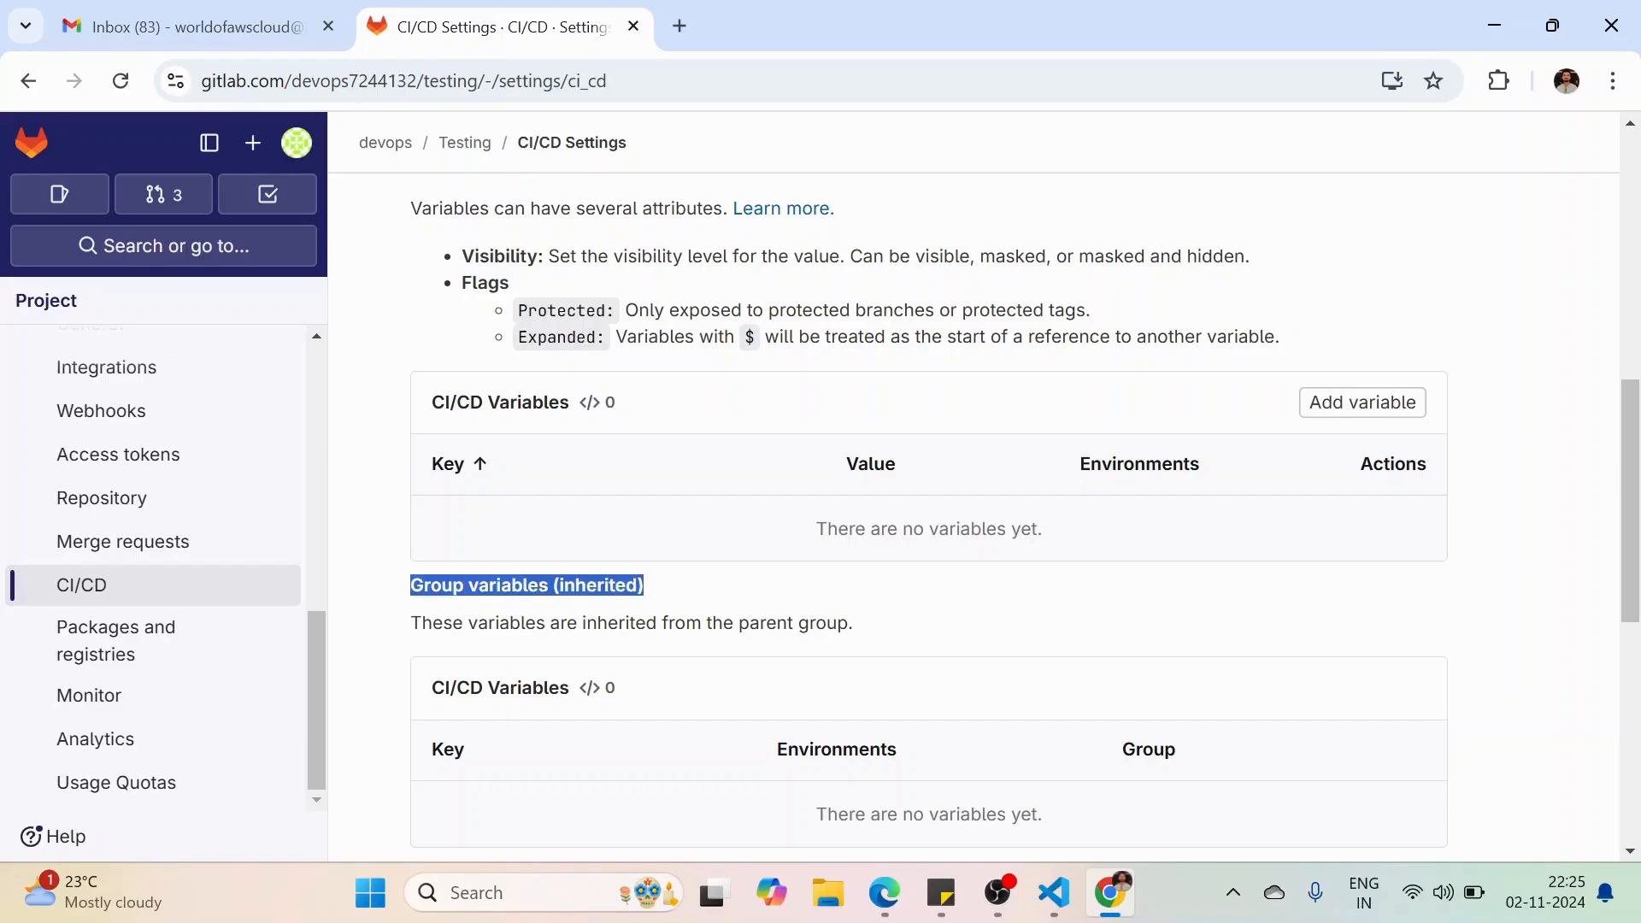
scroll(974, 513, up, 1)
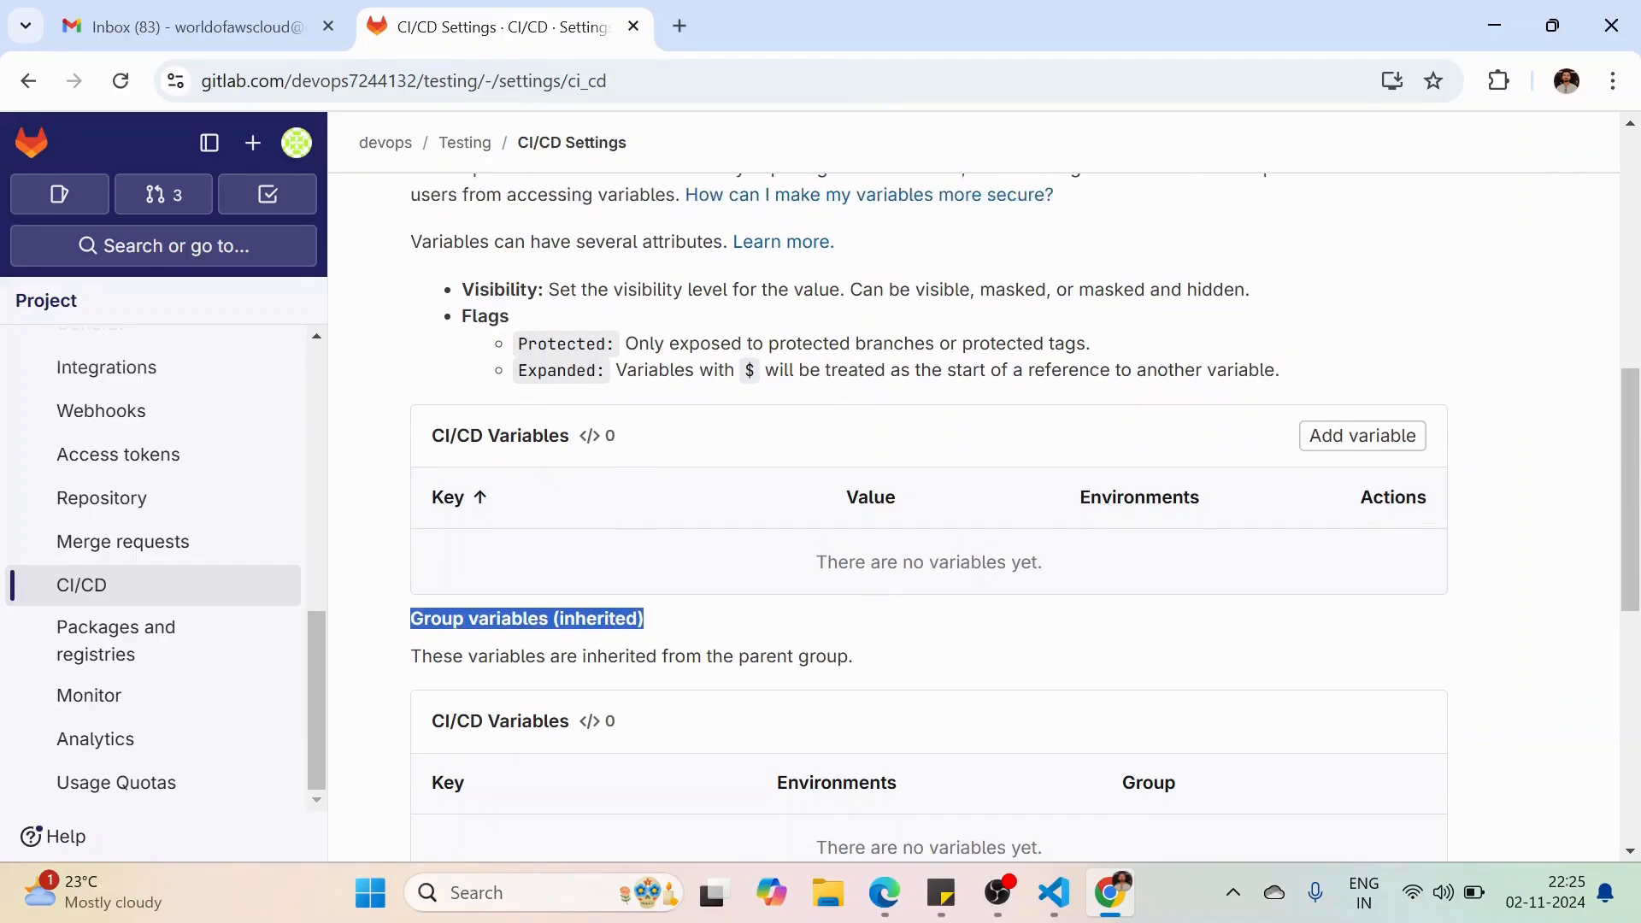
click(684, 619)
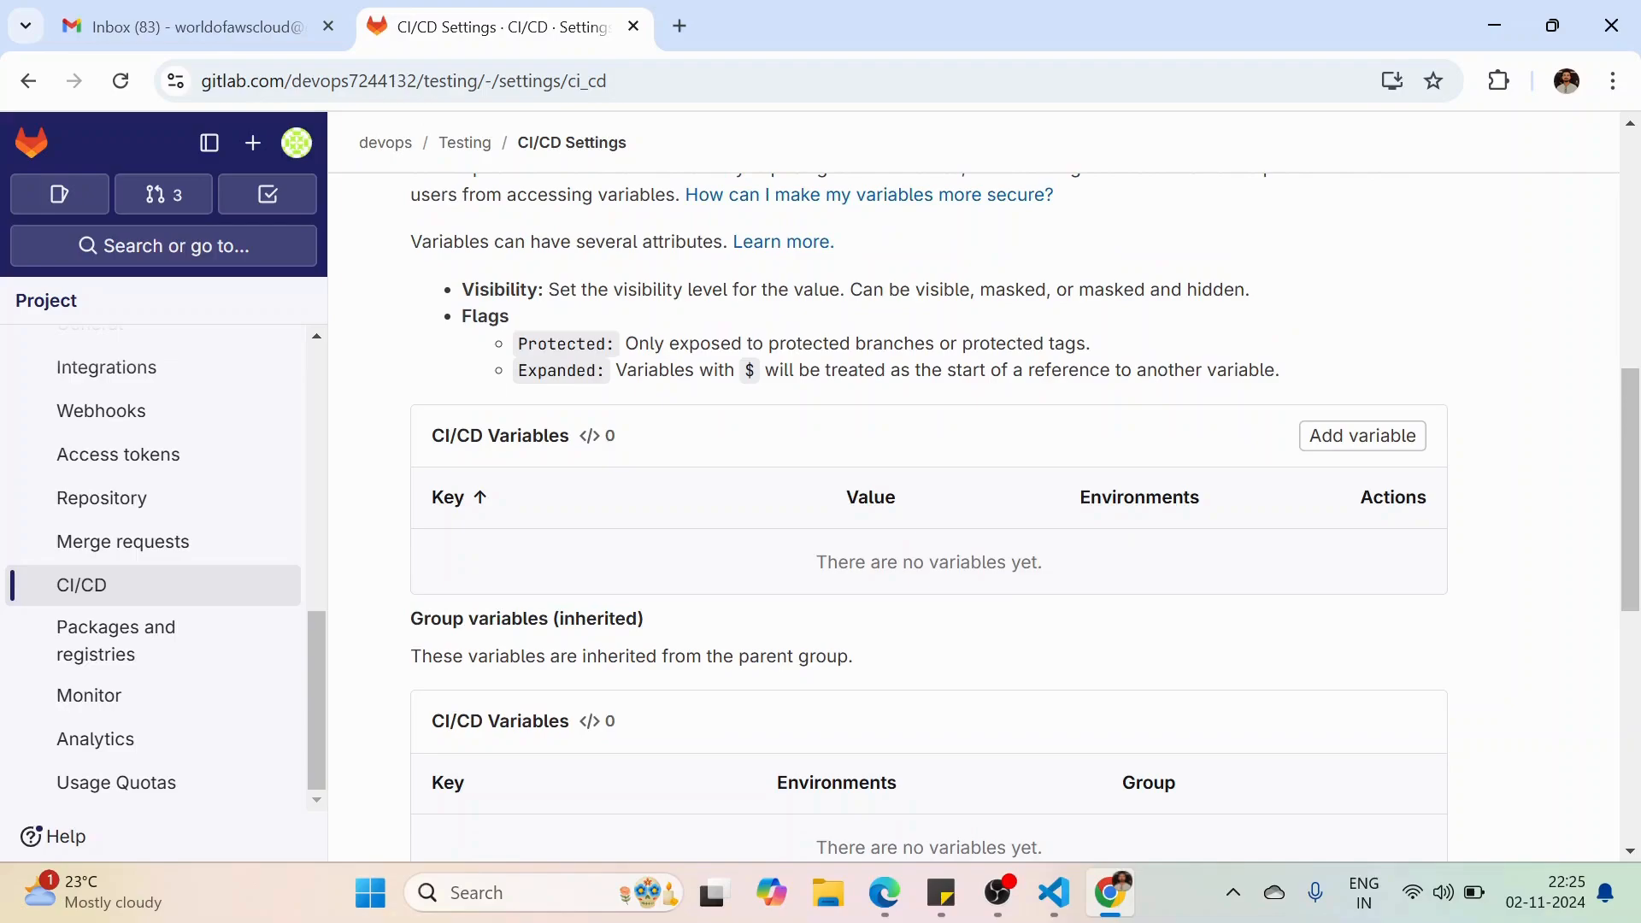
drag(431, 435, 569, 435)
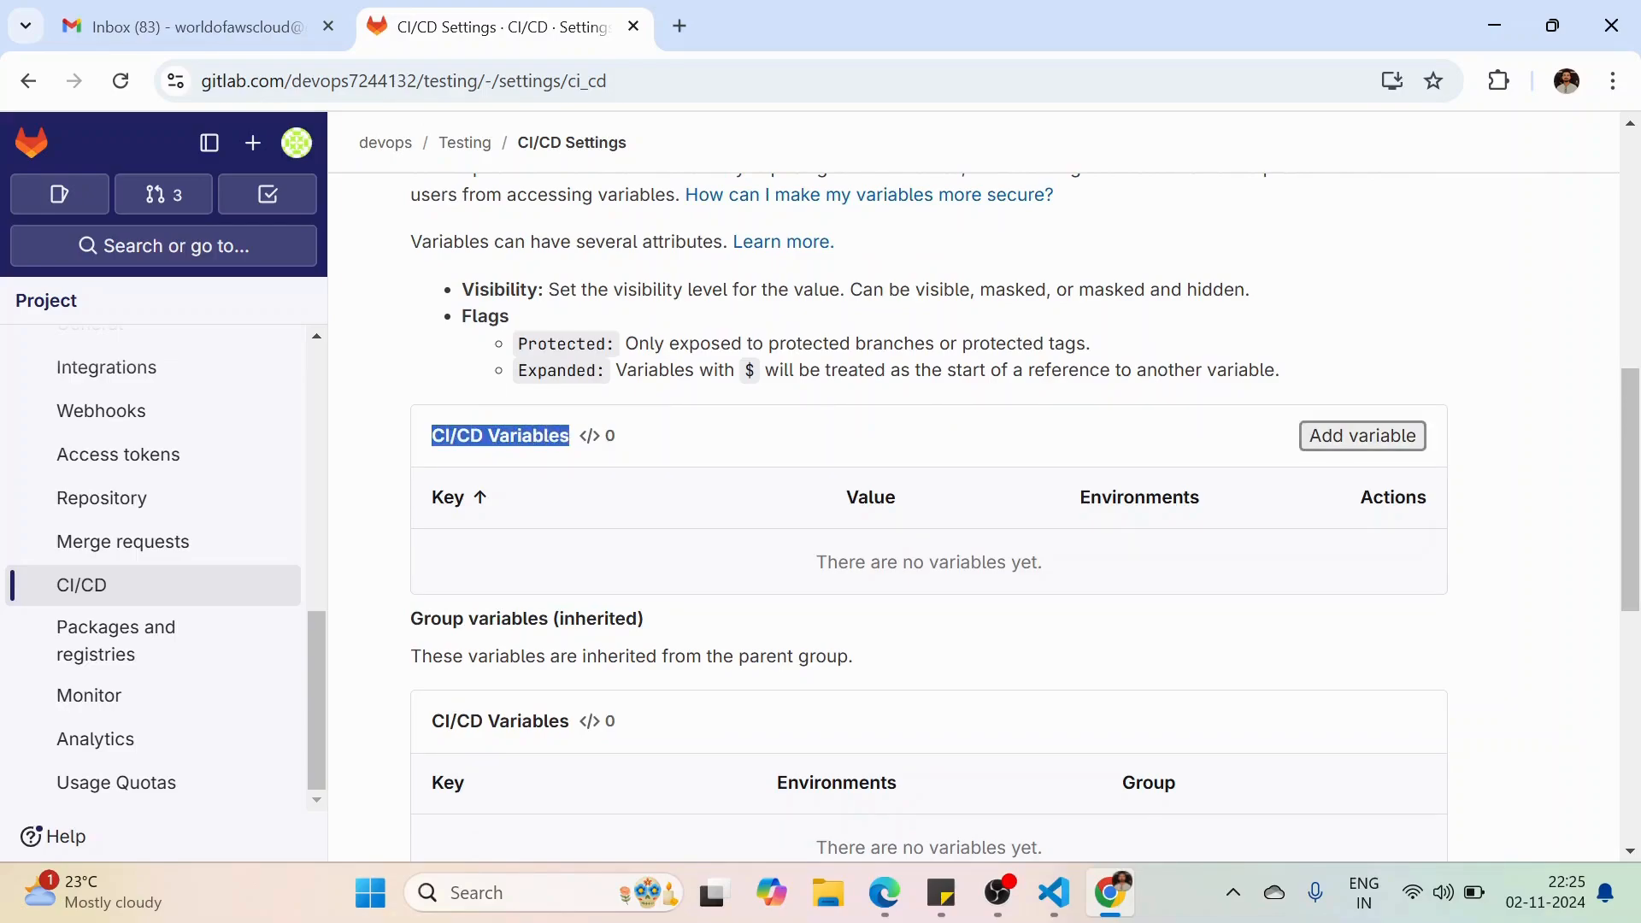
click(1363, 436)
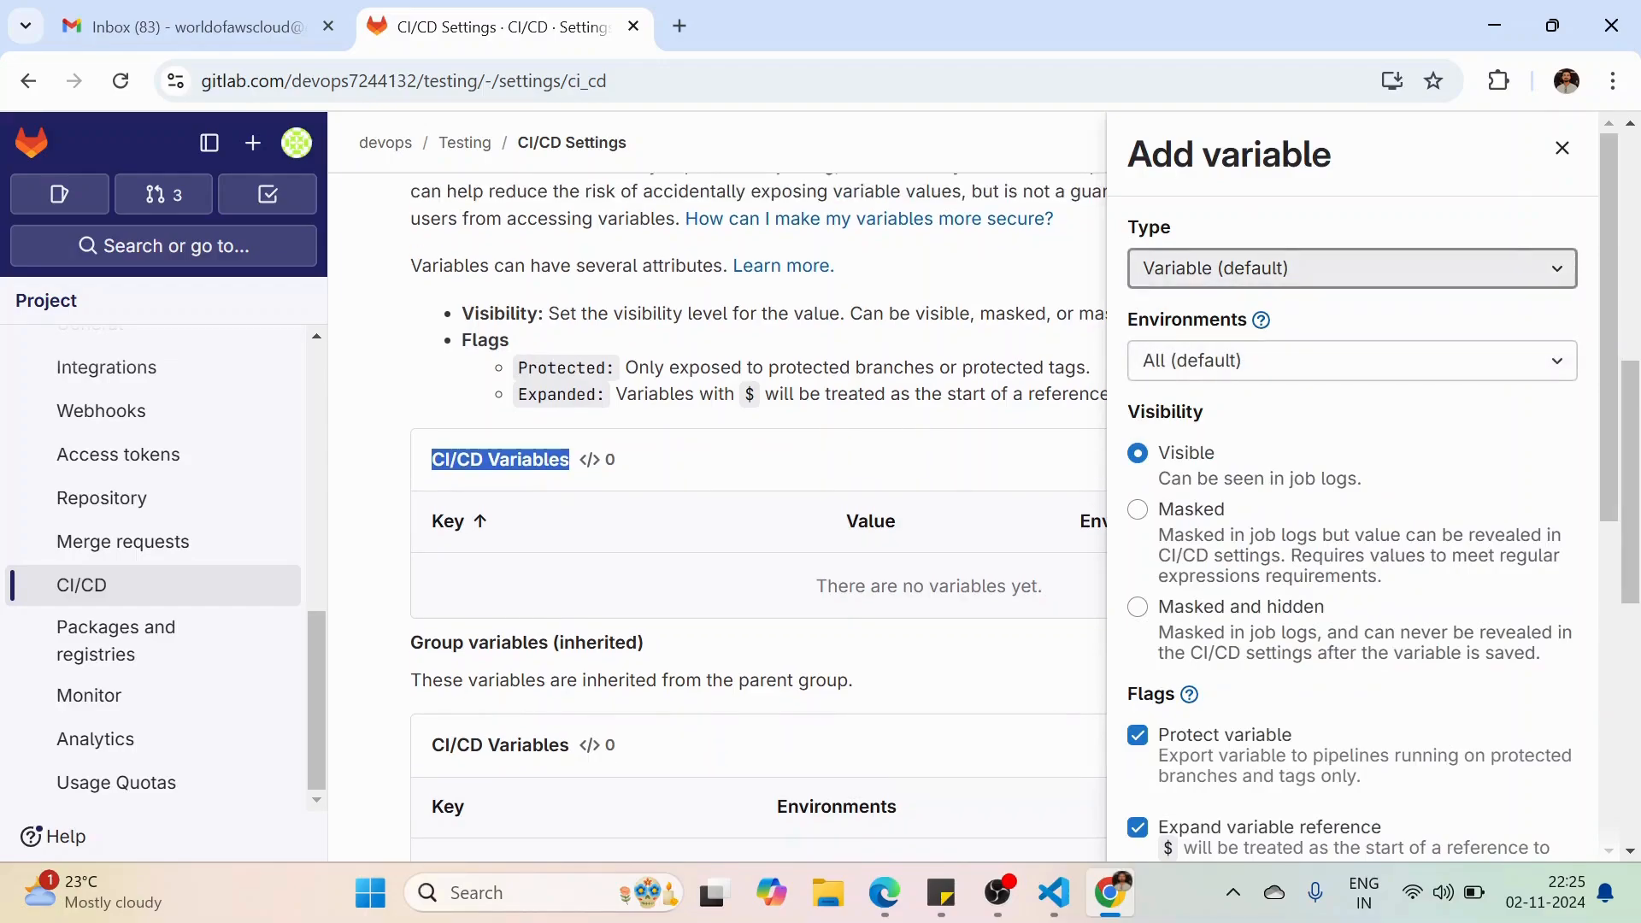
Look through the Type and Environments options available for the new variable
click(1352, 269)
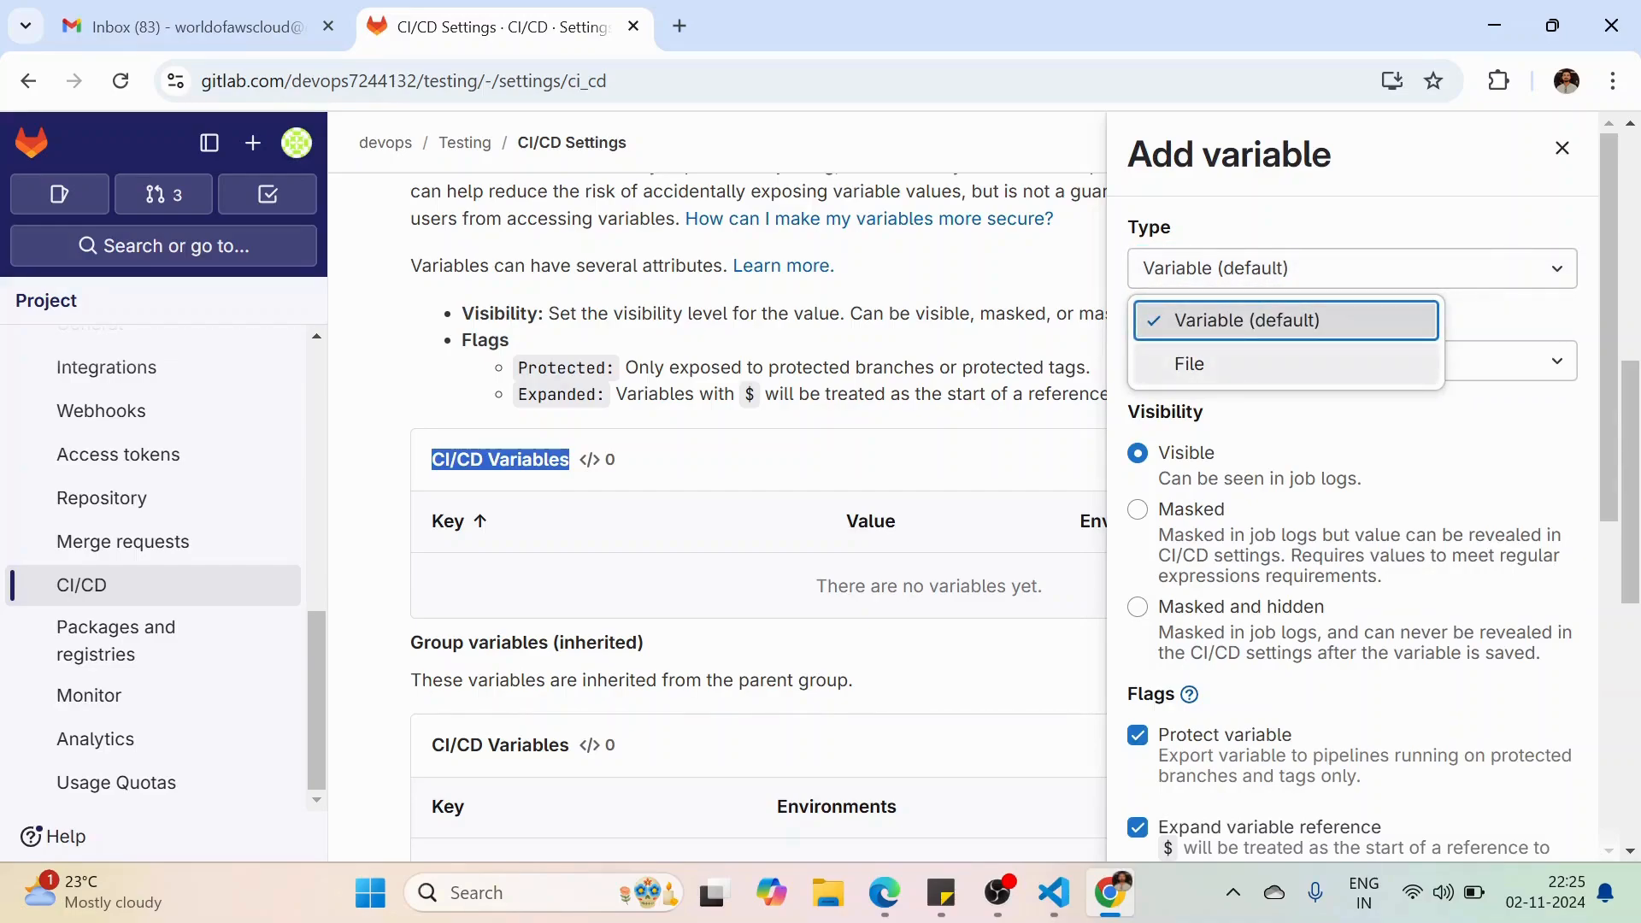
click(1367, 412)
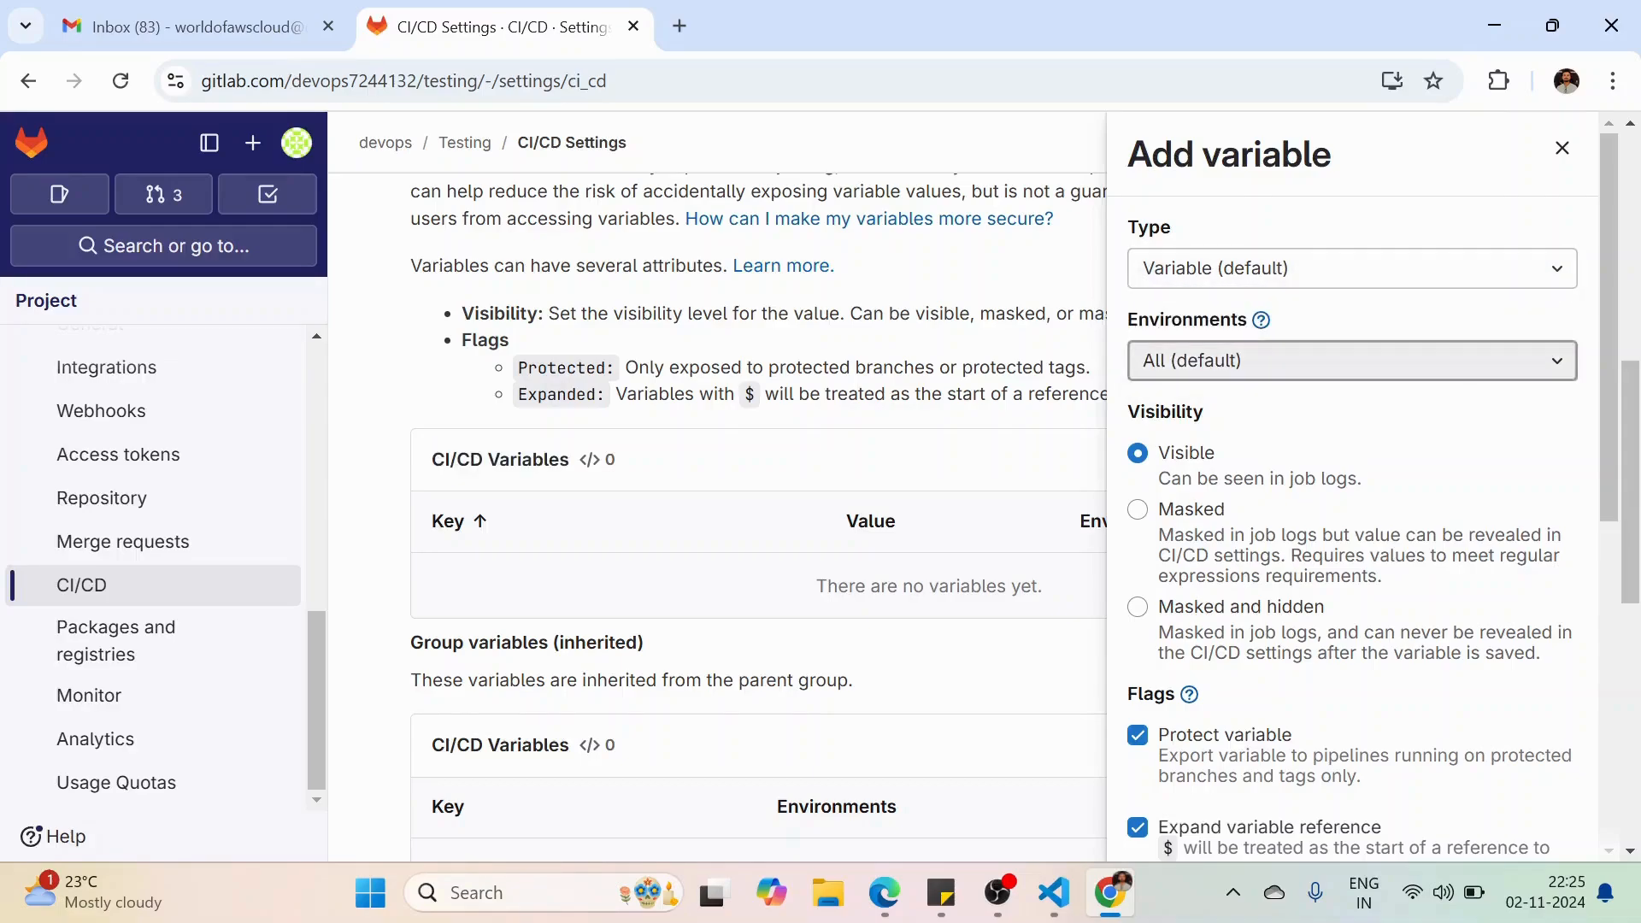
scroll(1352, 346, down, 1)
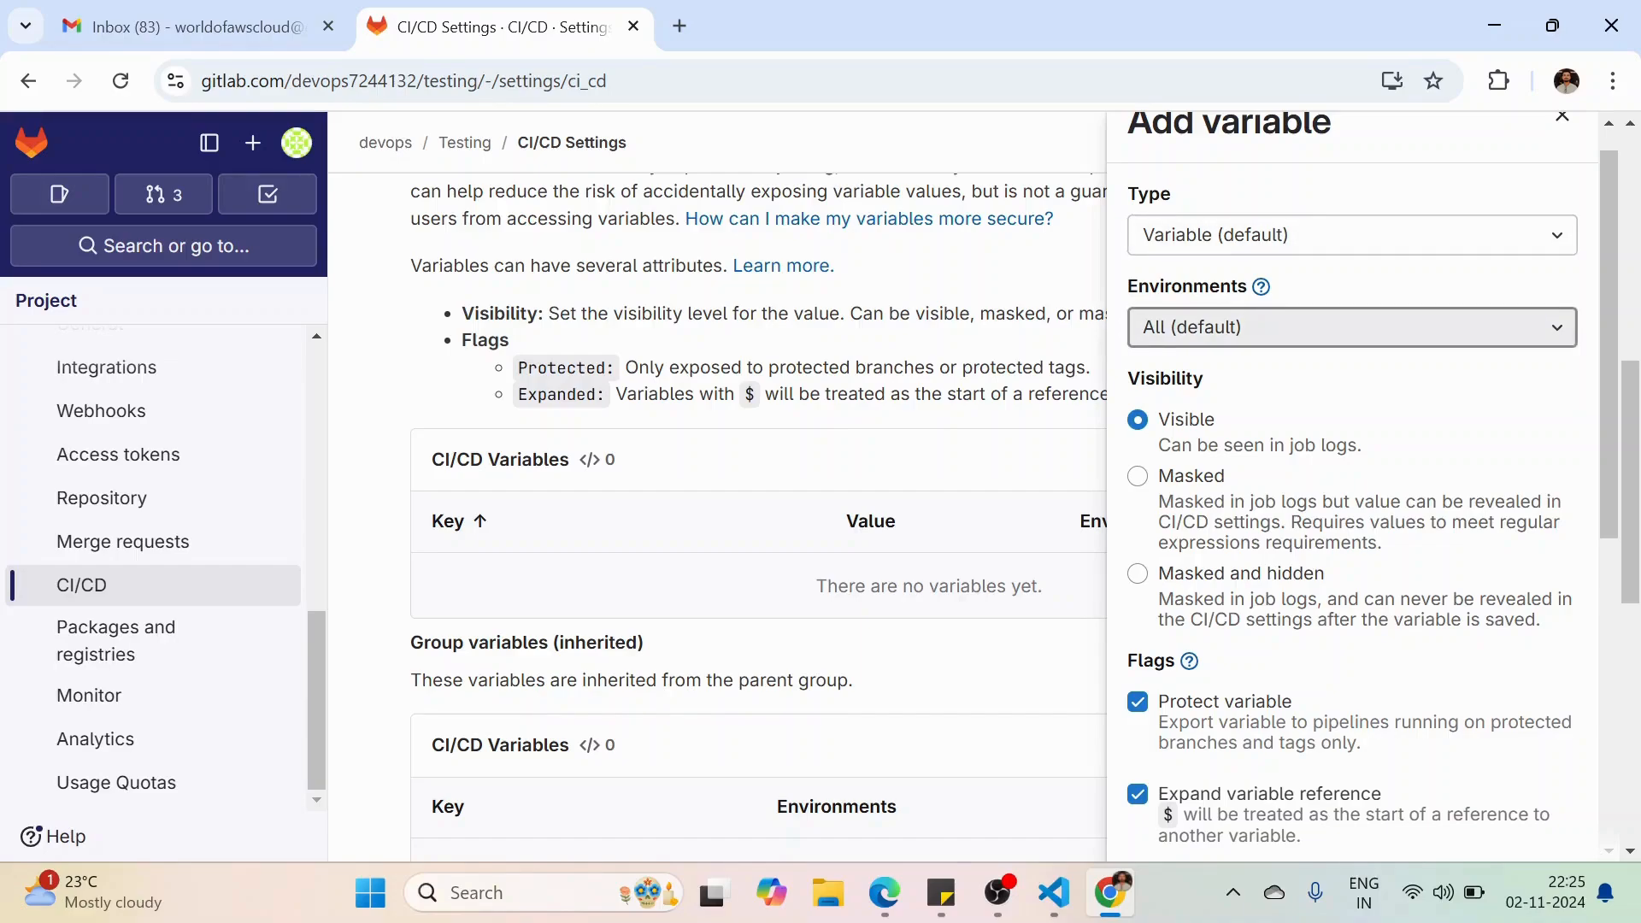
click(1352, 329)
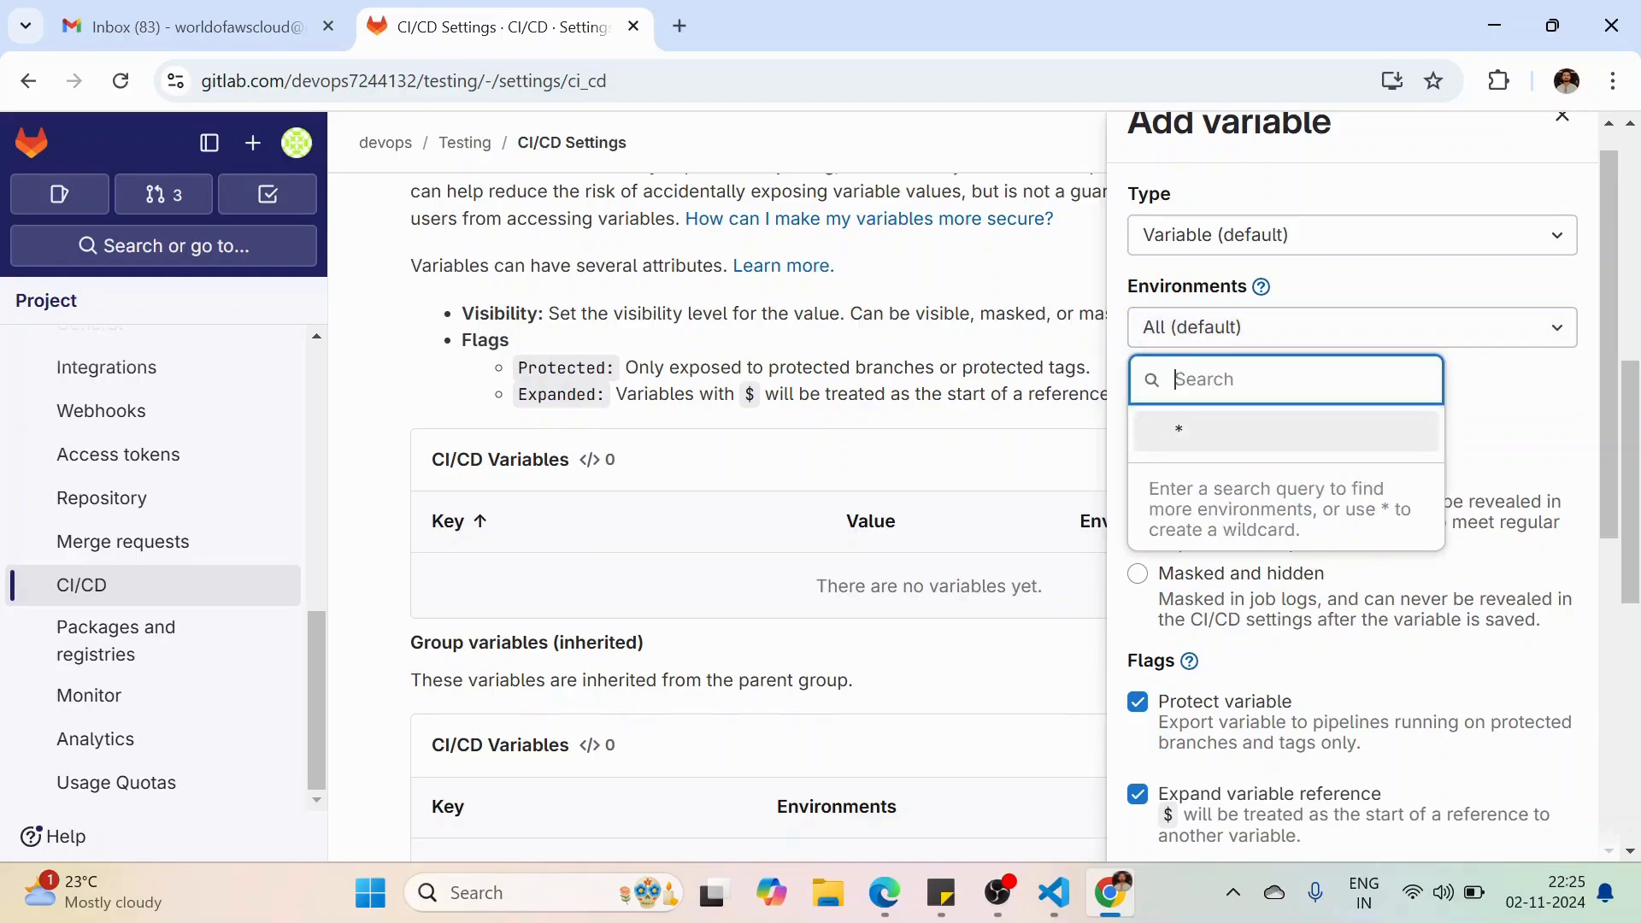
click(1410, 287)
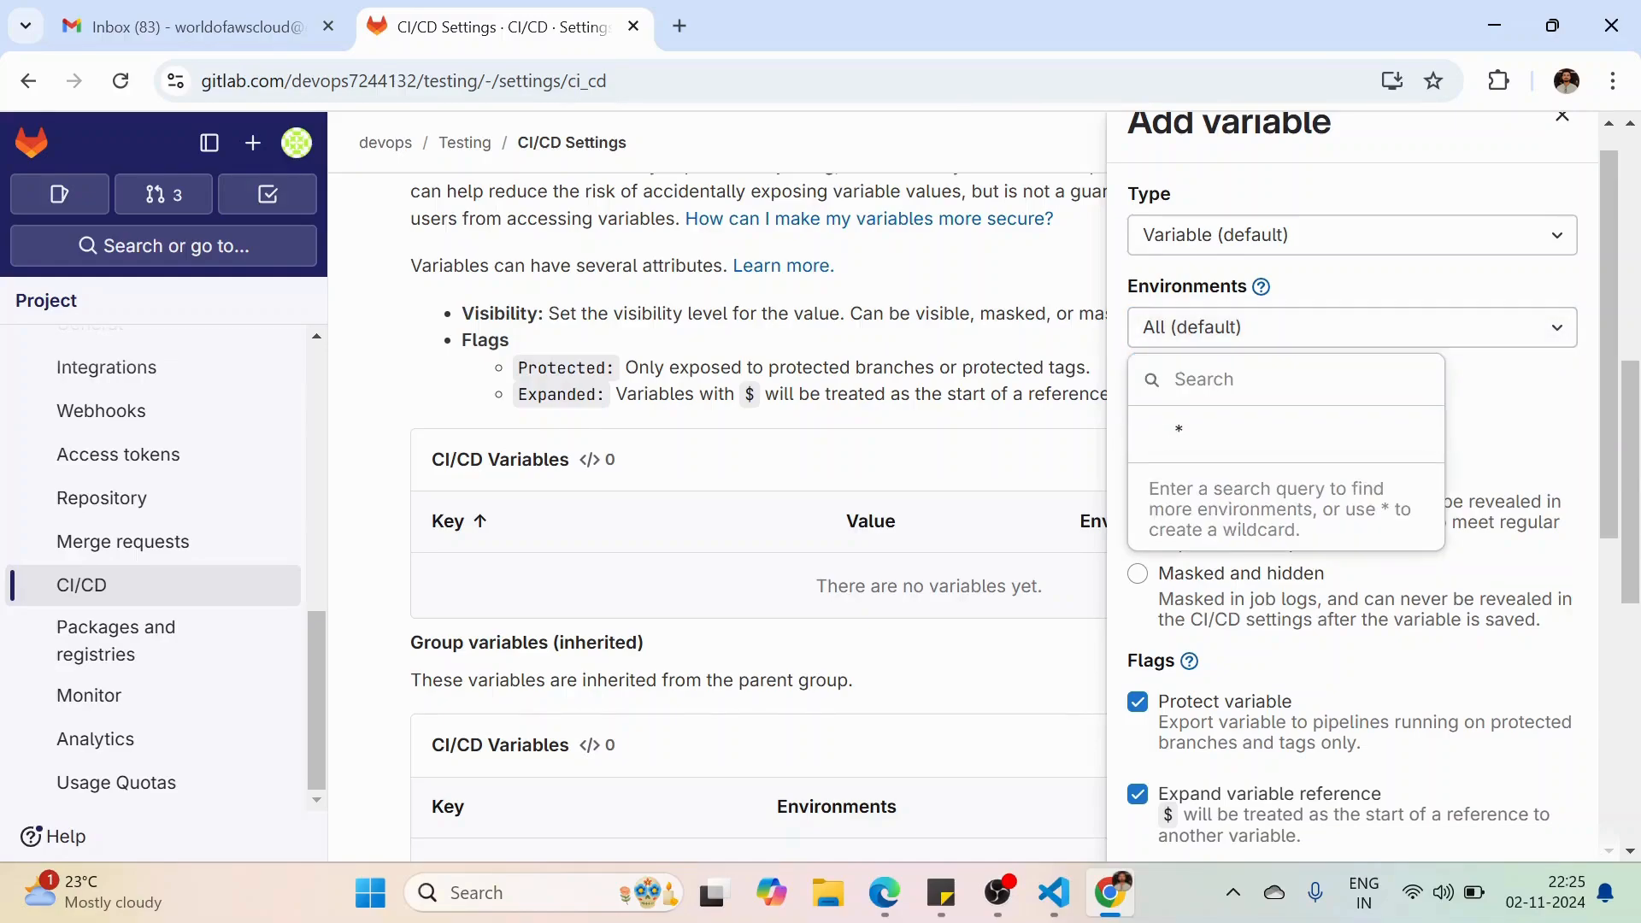
Set the new variable's visibility to Masked and hidden
scroll(1352, 512, down, 1)
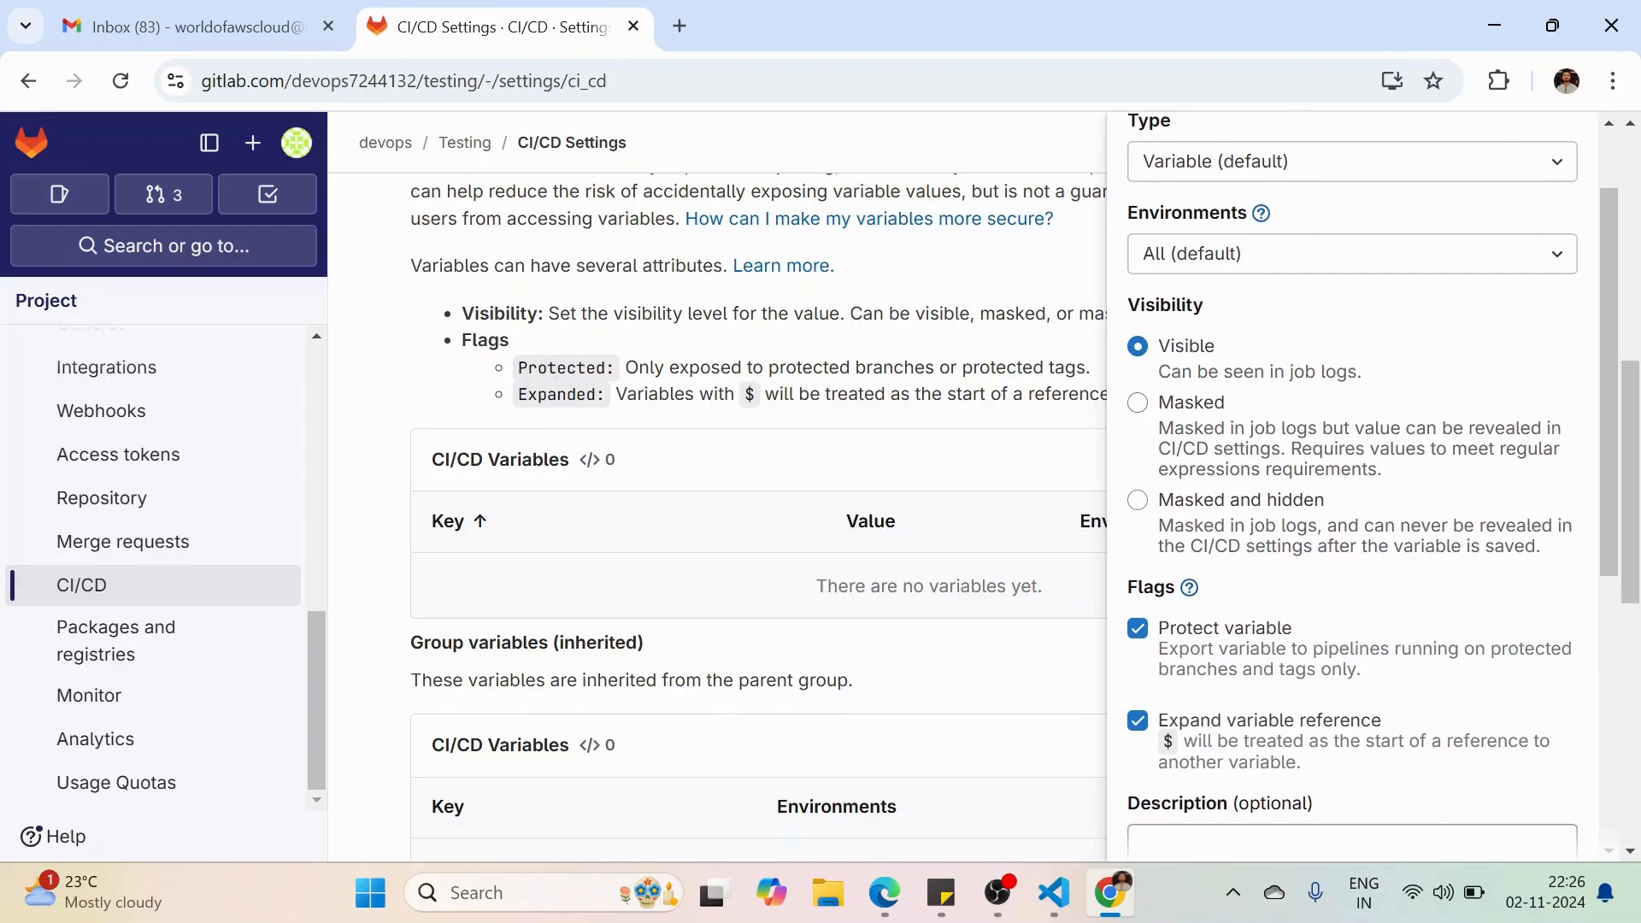
drag(1129, 306, 1201, 308)
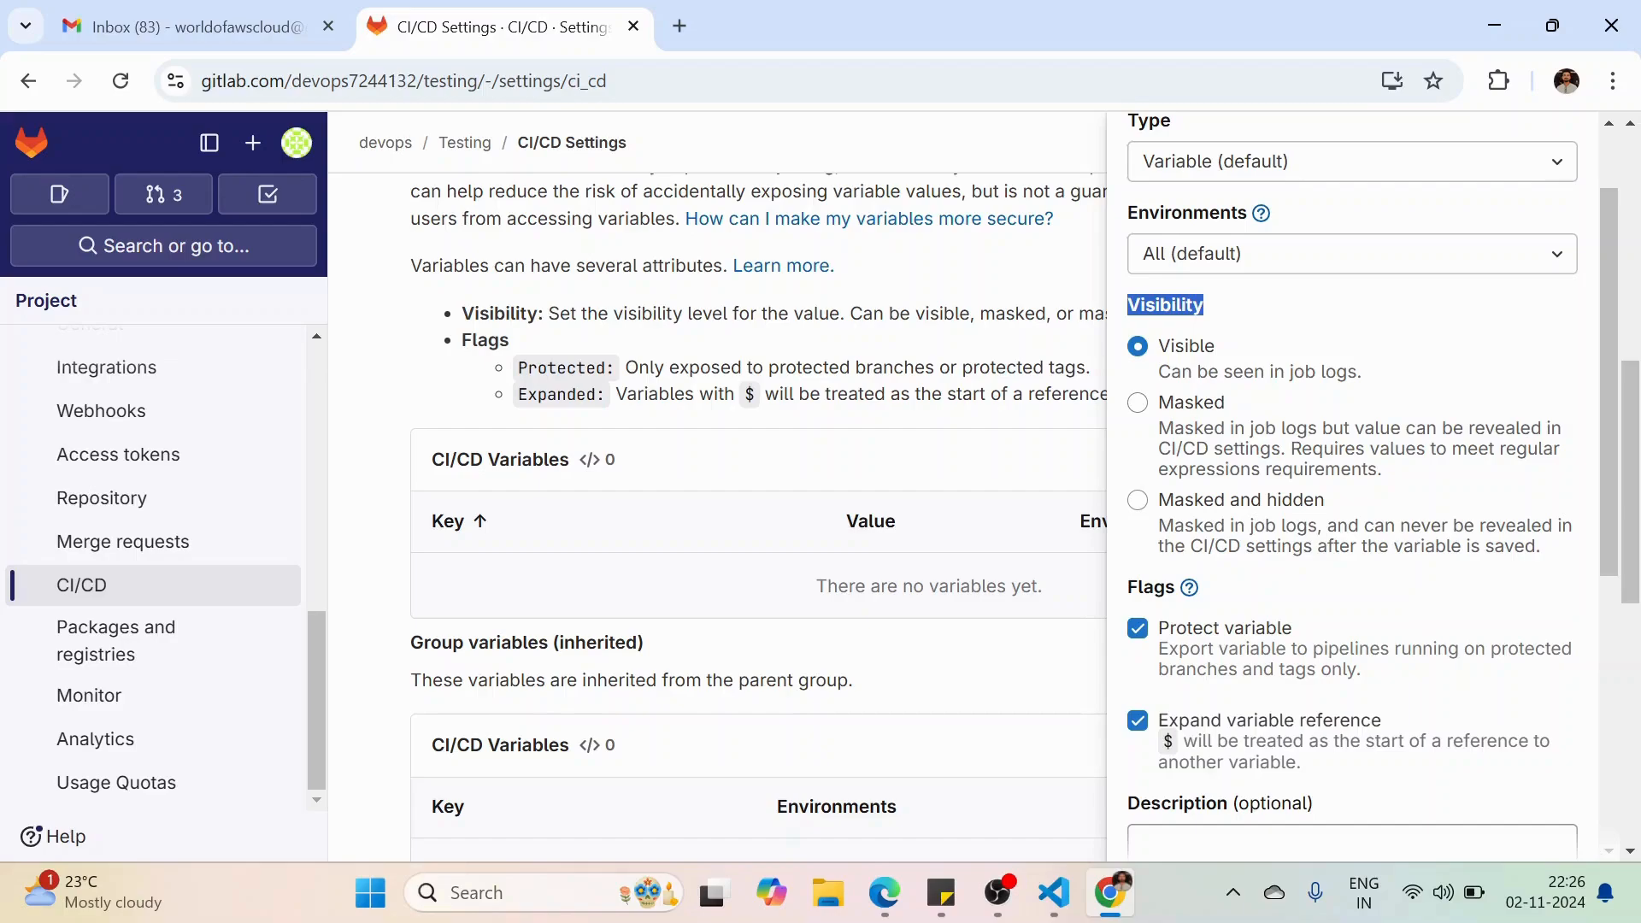
click(1217, 308)
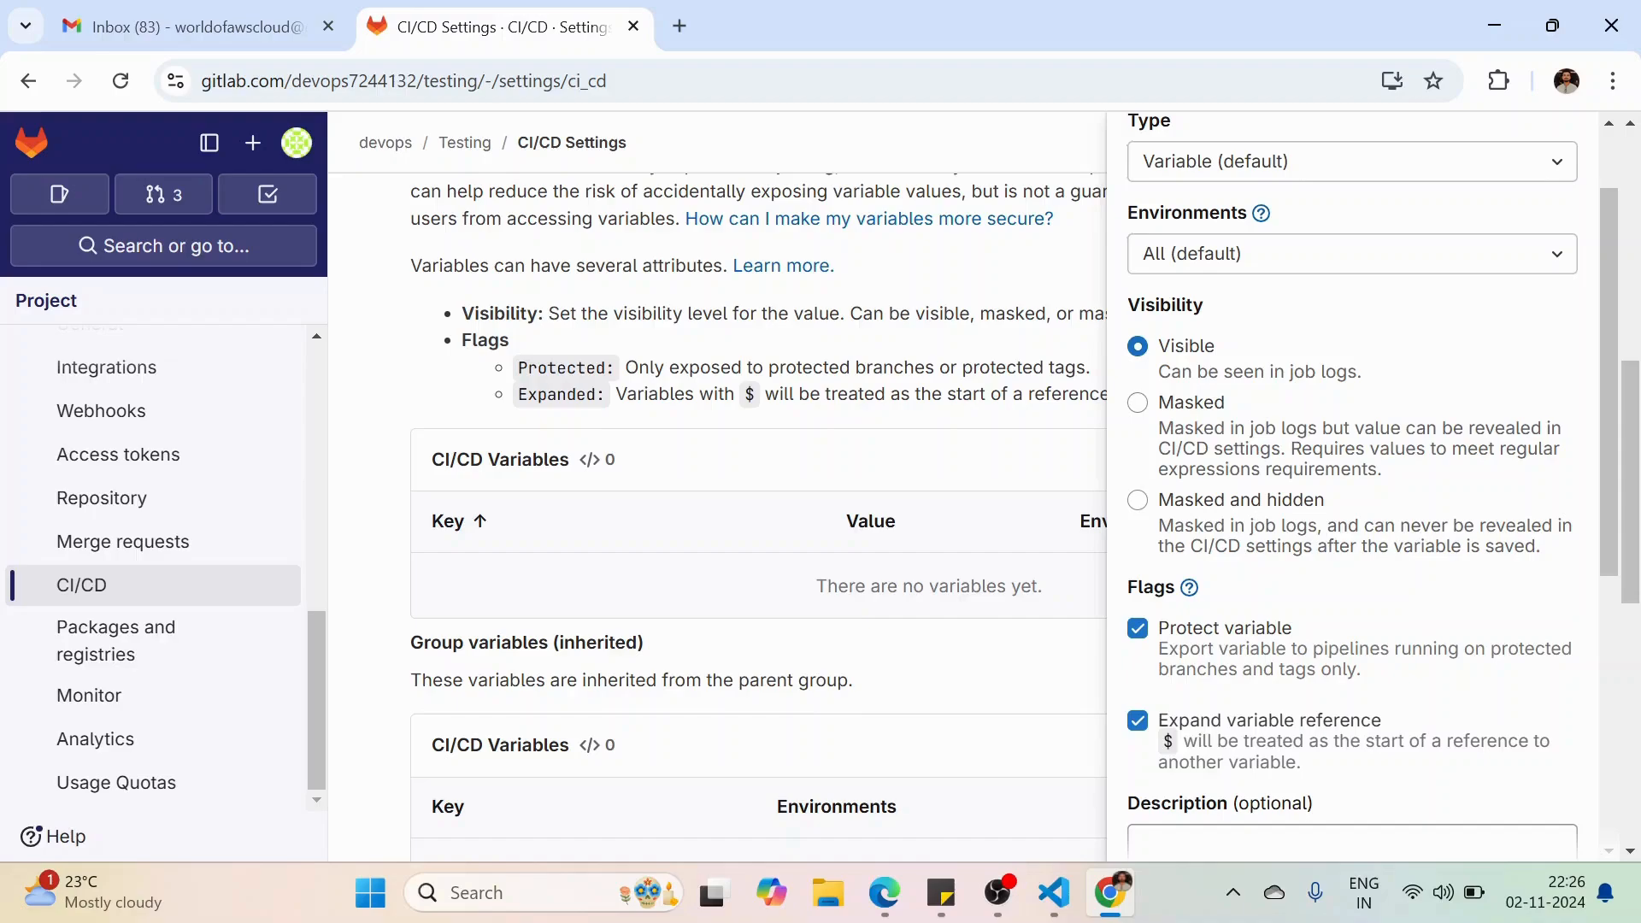
scroll(1372, 483, down, 1)
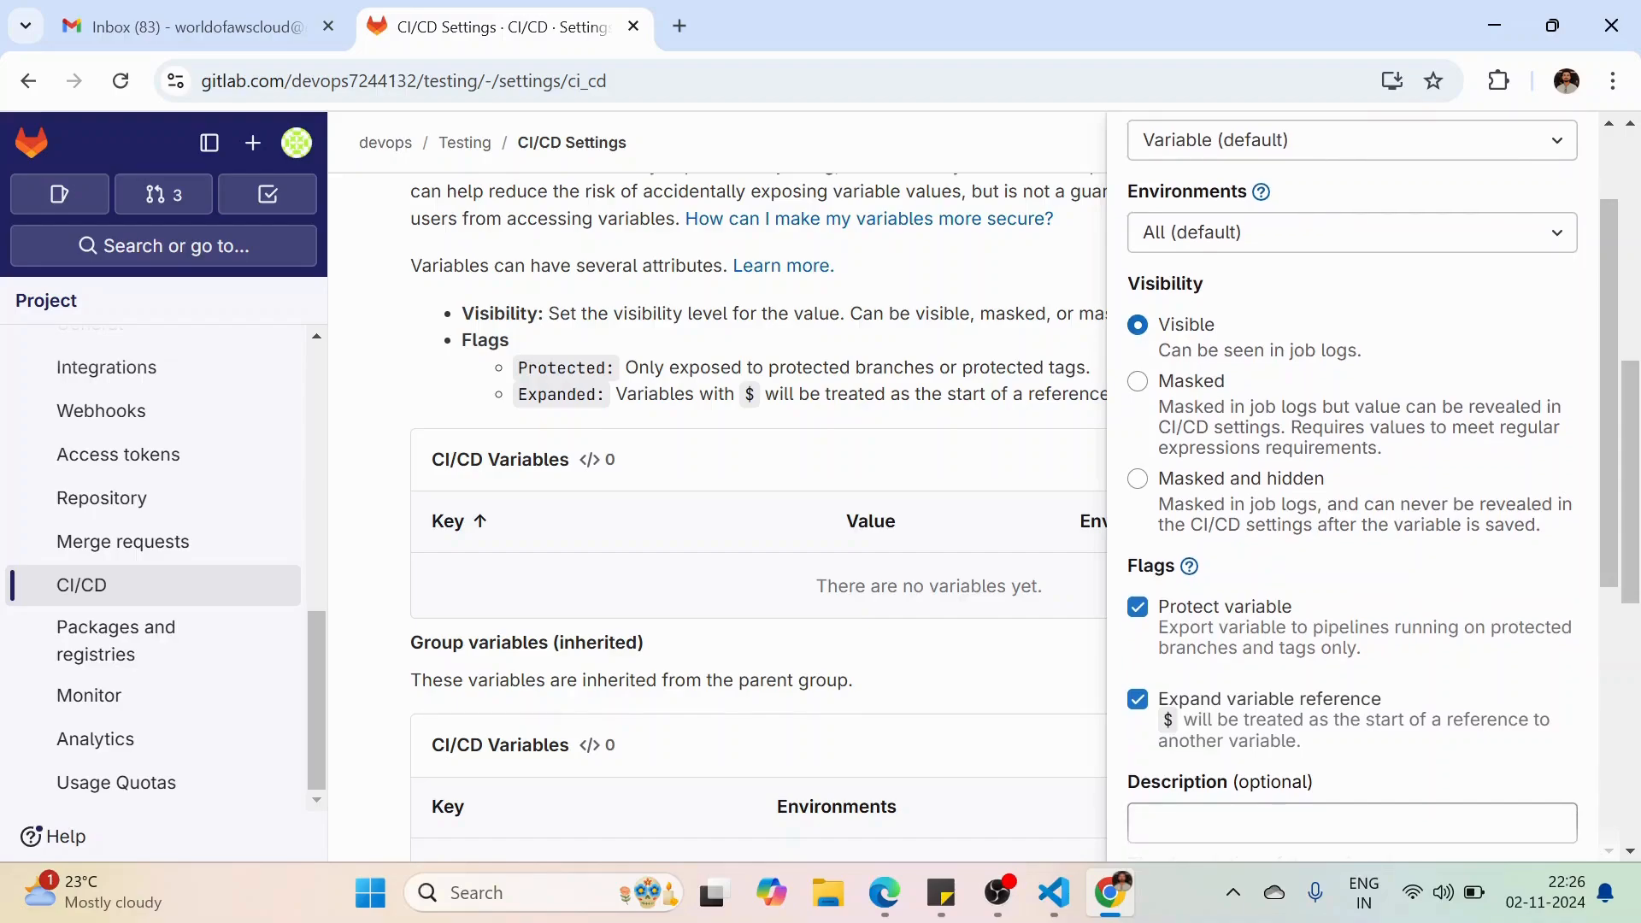
click(1138, 381)
scroll(1372, 483, down, 1)
key(Down)
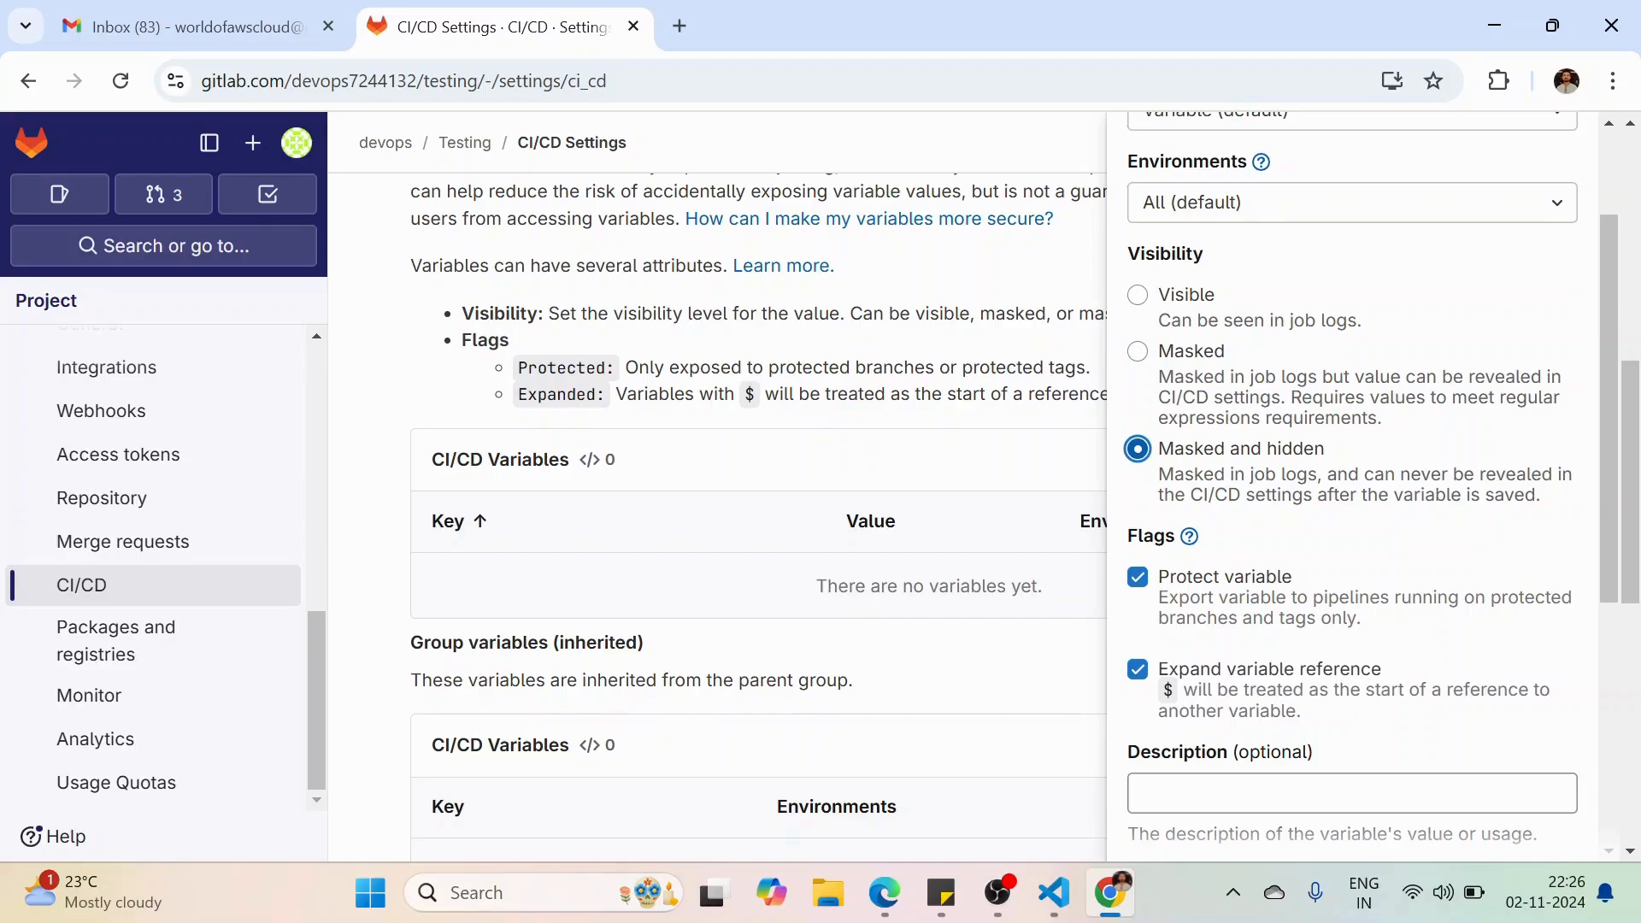
key(Up)
key(Down)
click(1138, 351)
scroll(1360, 483, down, 1)
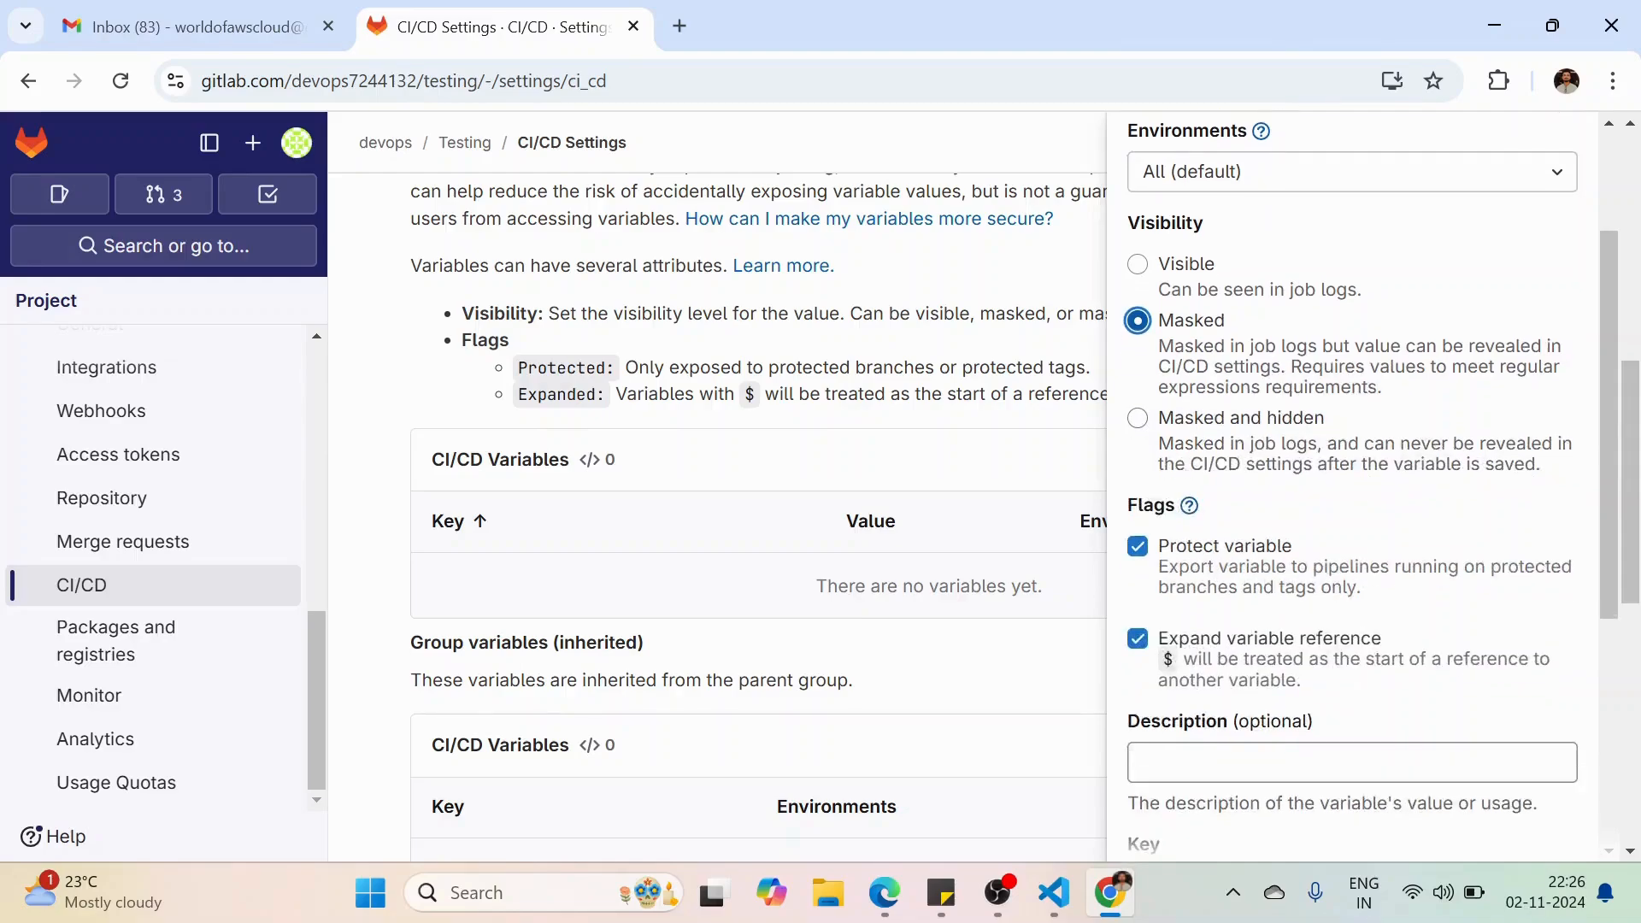
click(1138, 418)
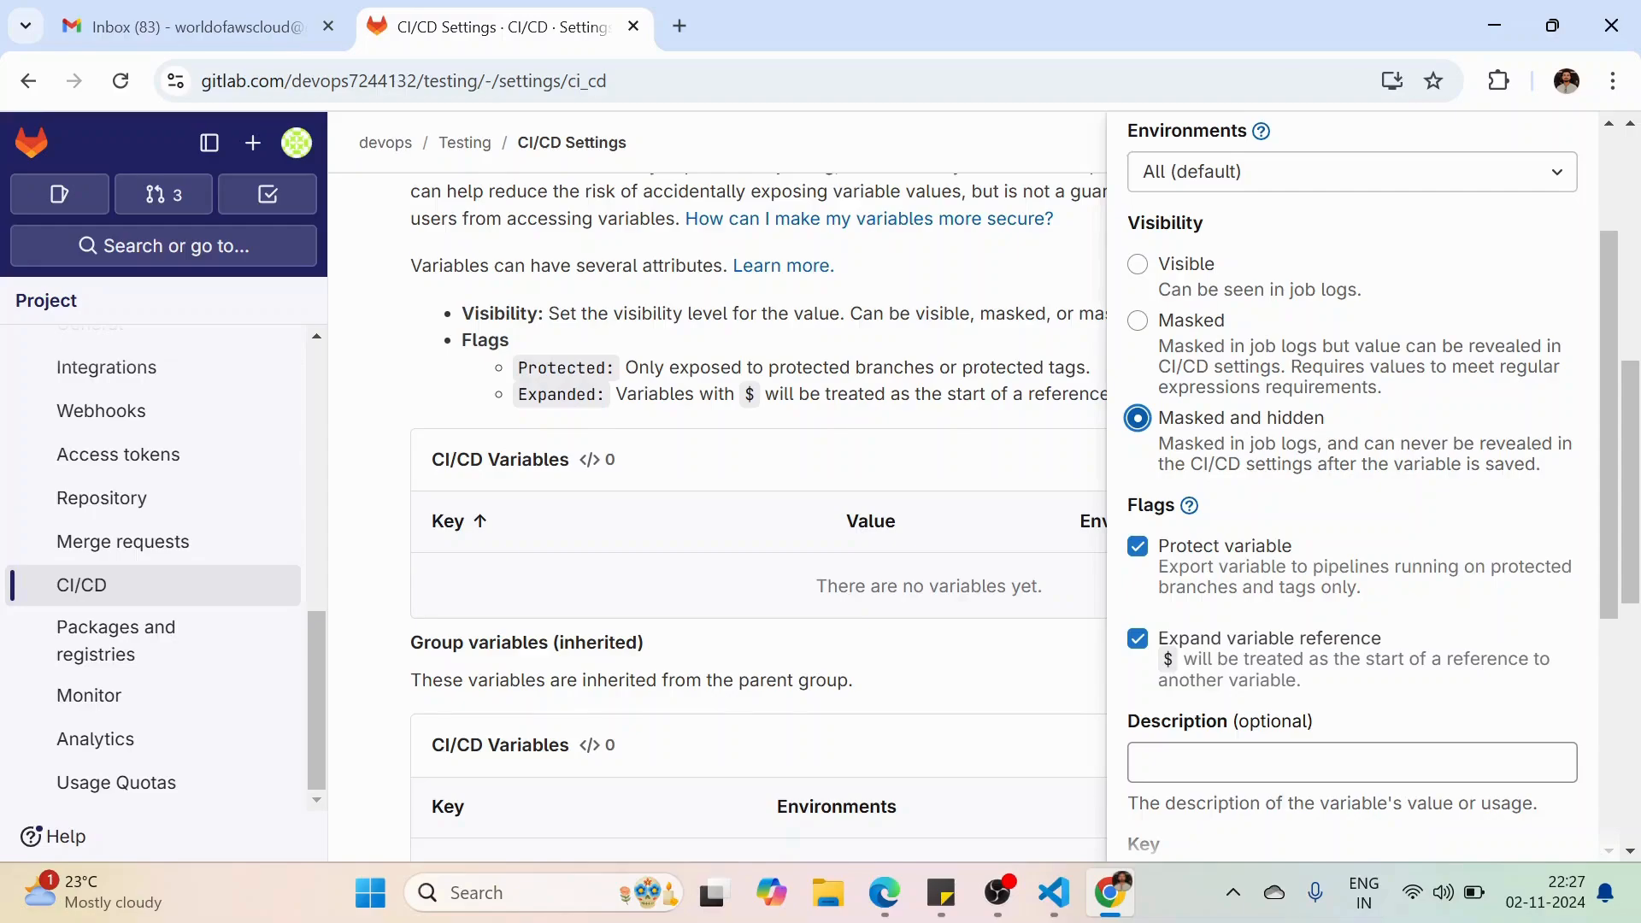
Turn off the Protect variable and Expand variable reference flags for the new variable
scroll(1368, 479, down, 1)
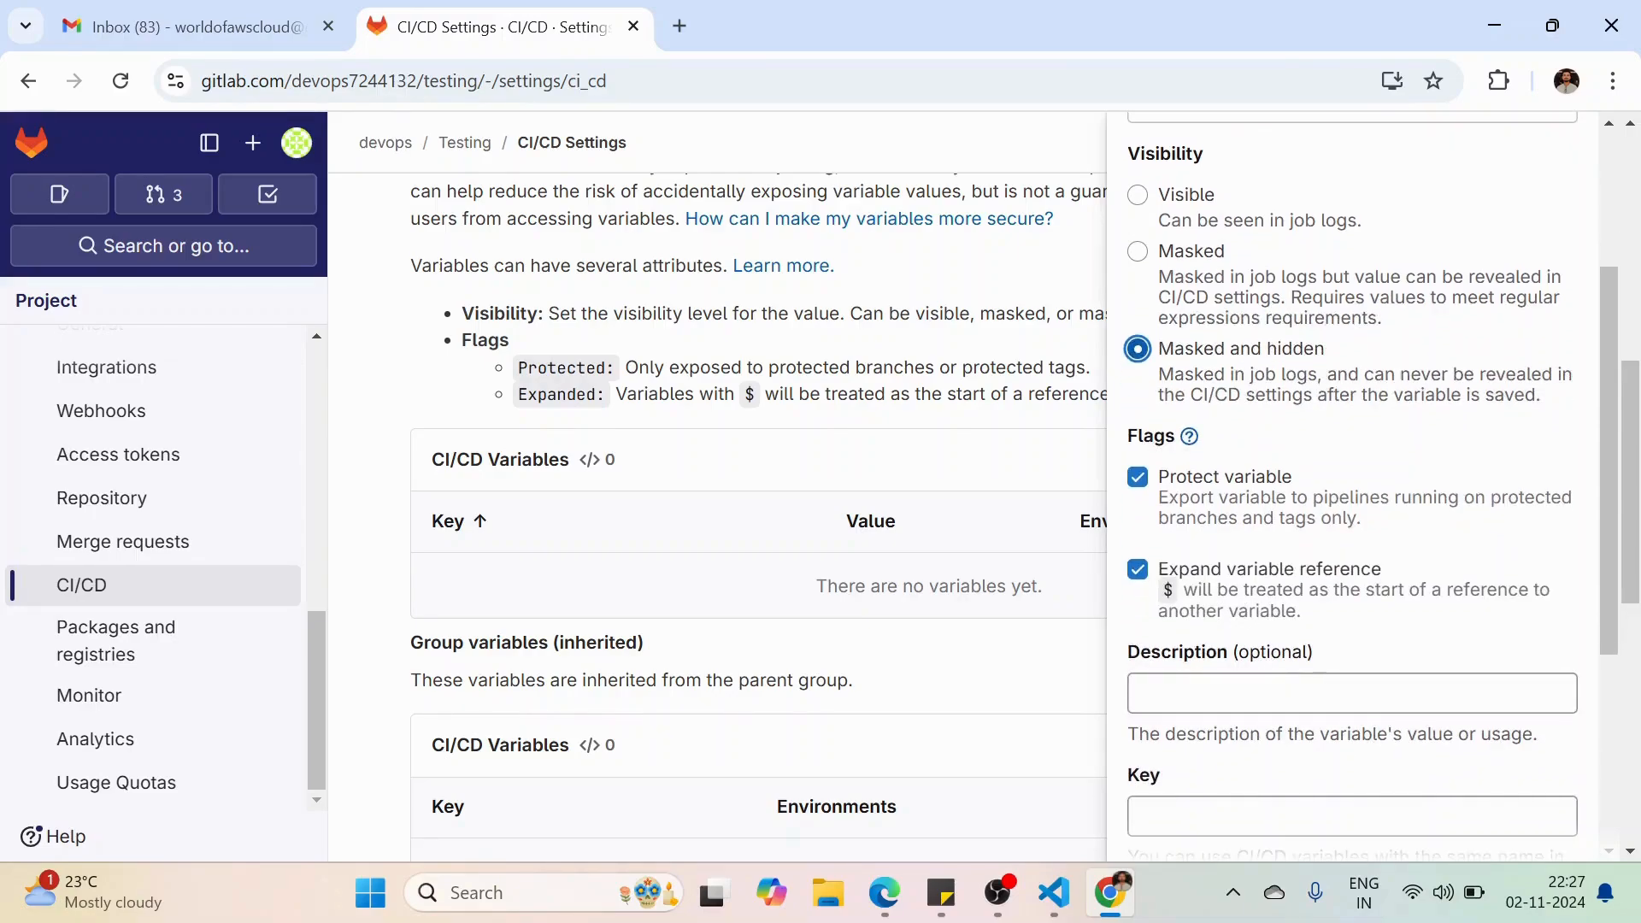
click(1138, 477)
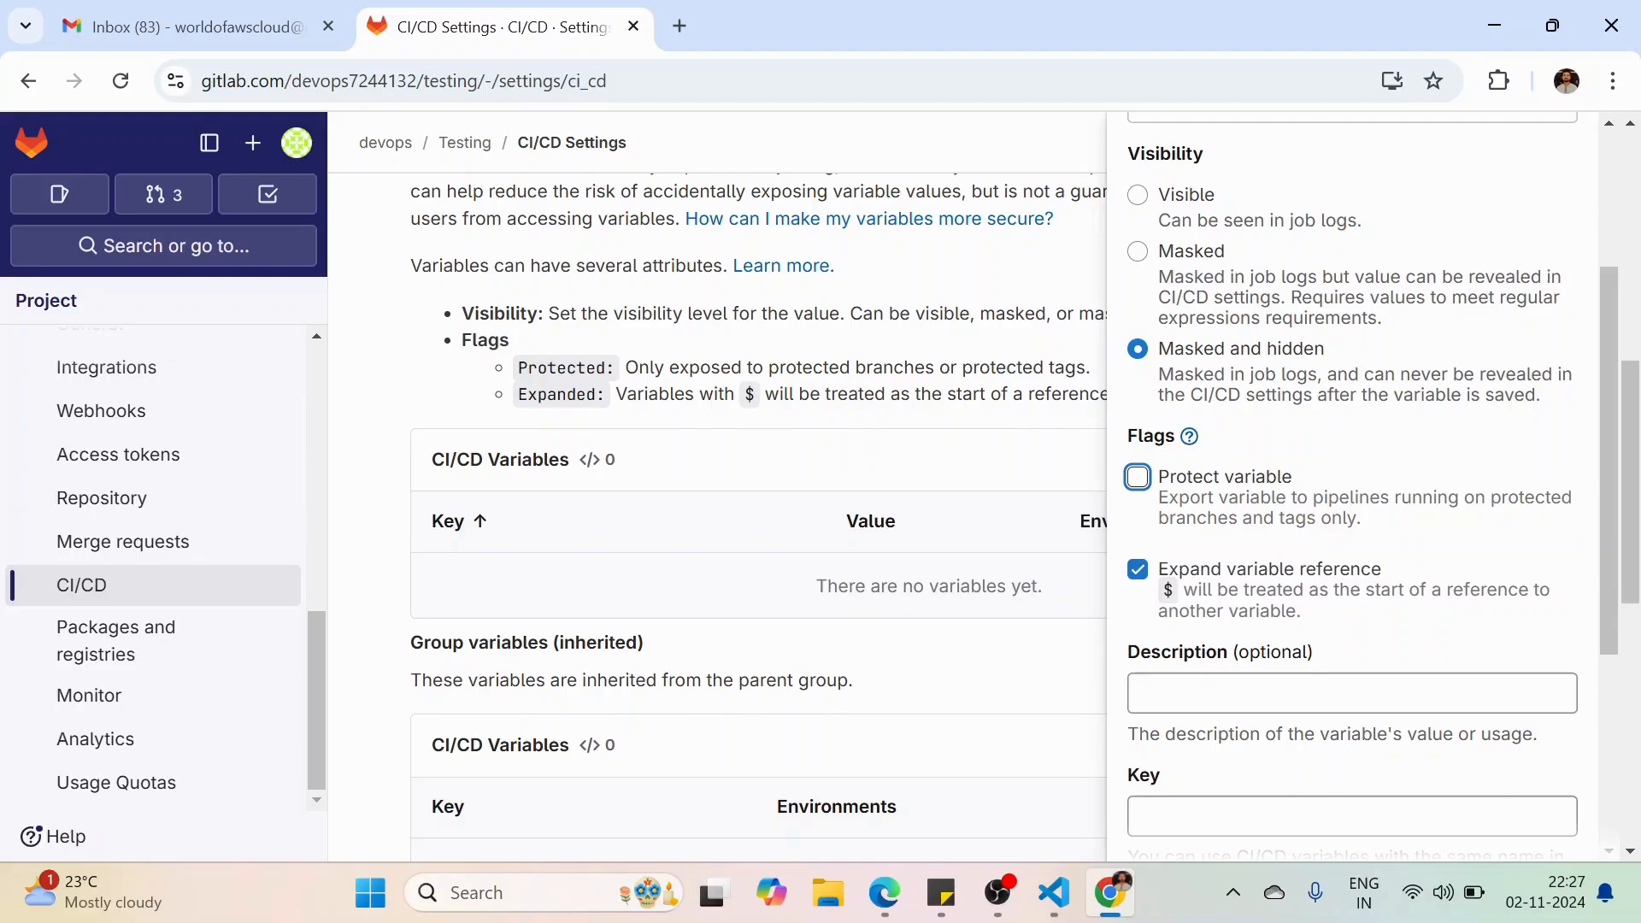
scroll(1368, 487, up, 2)
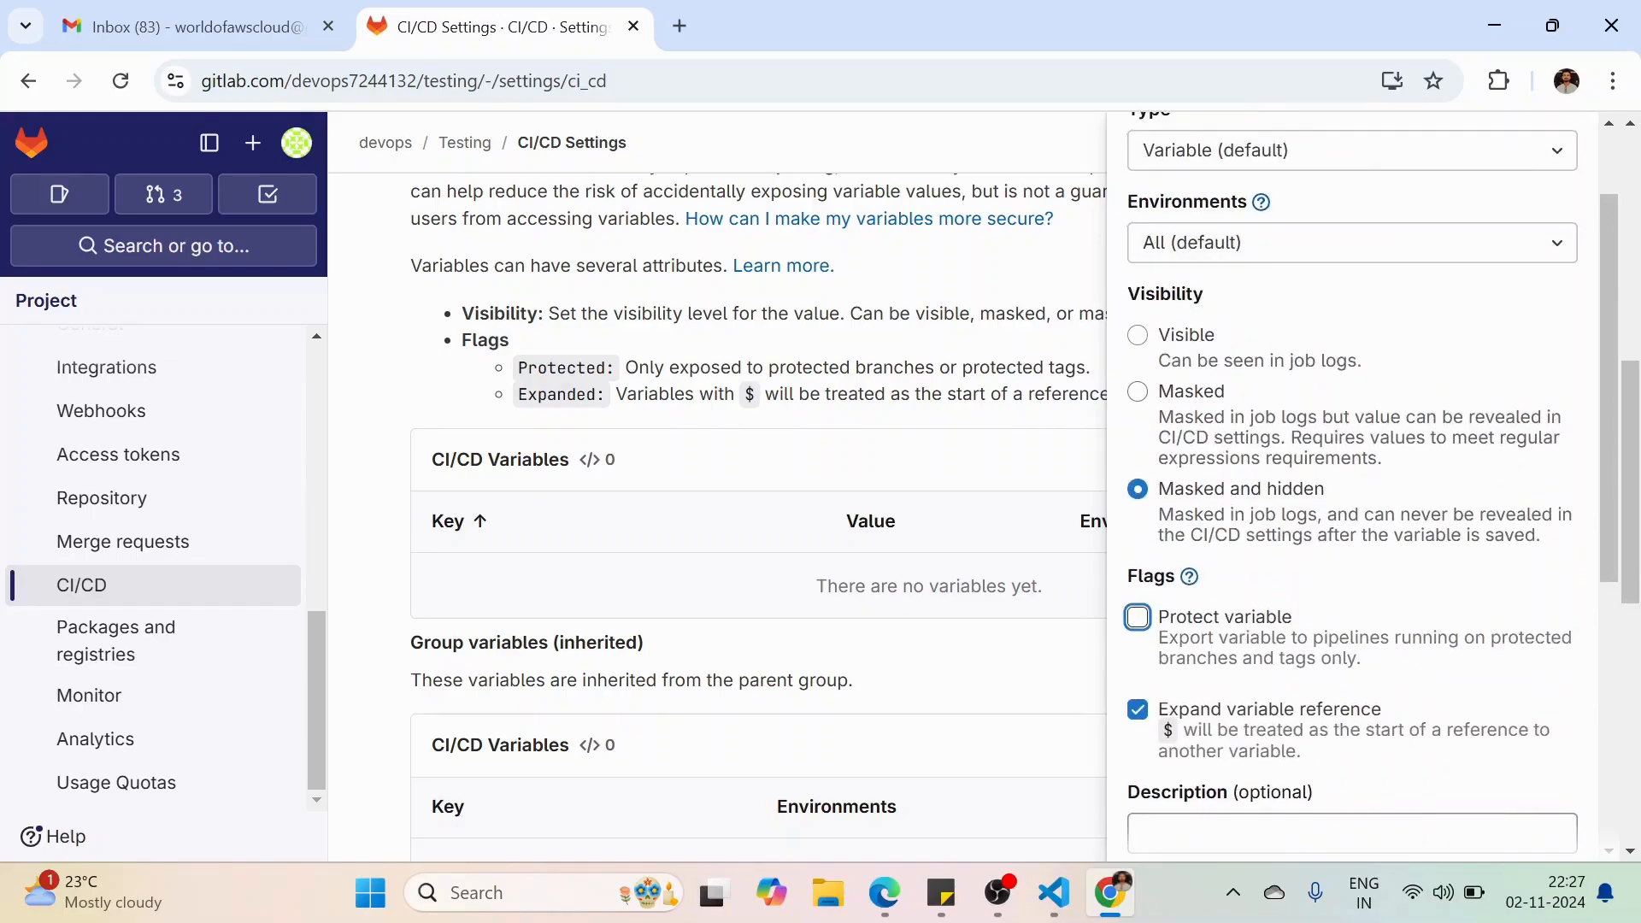
scroll(1368, 483, down, 1)
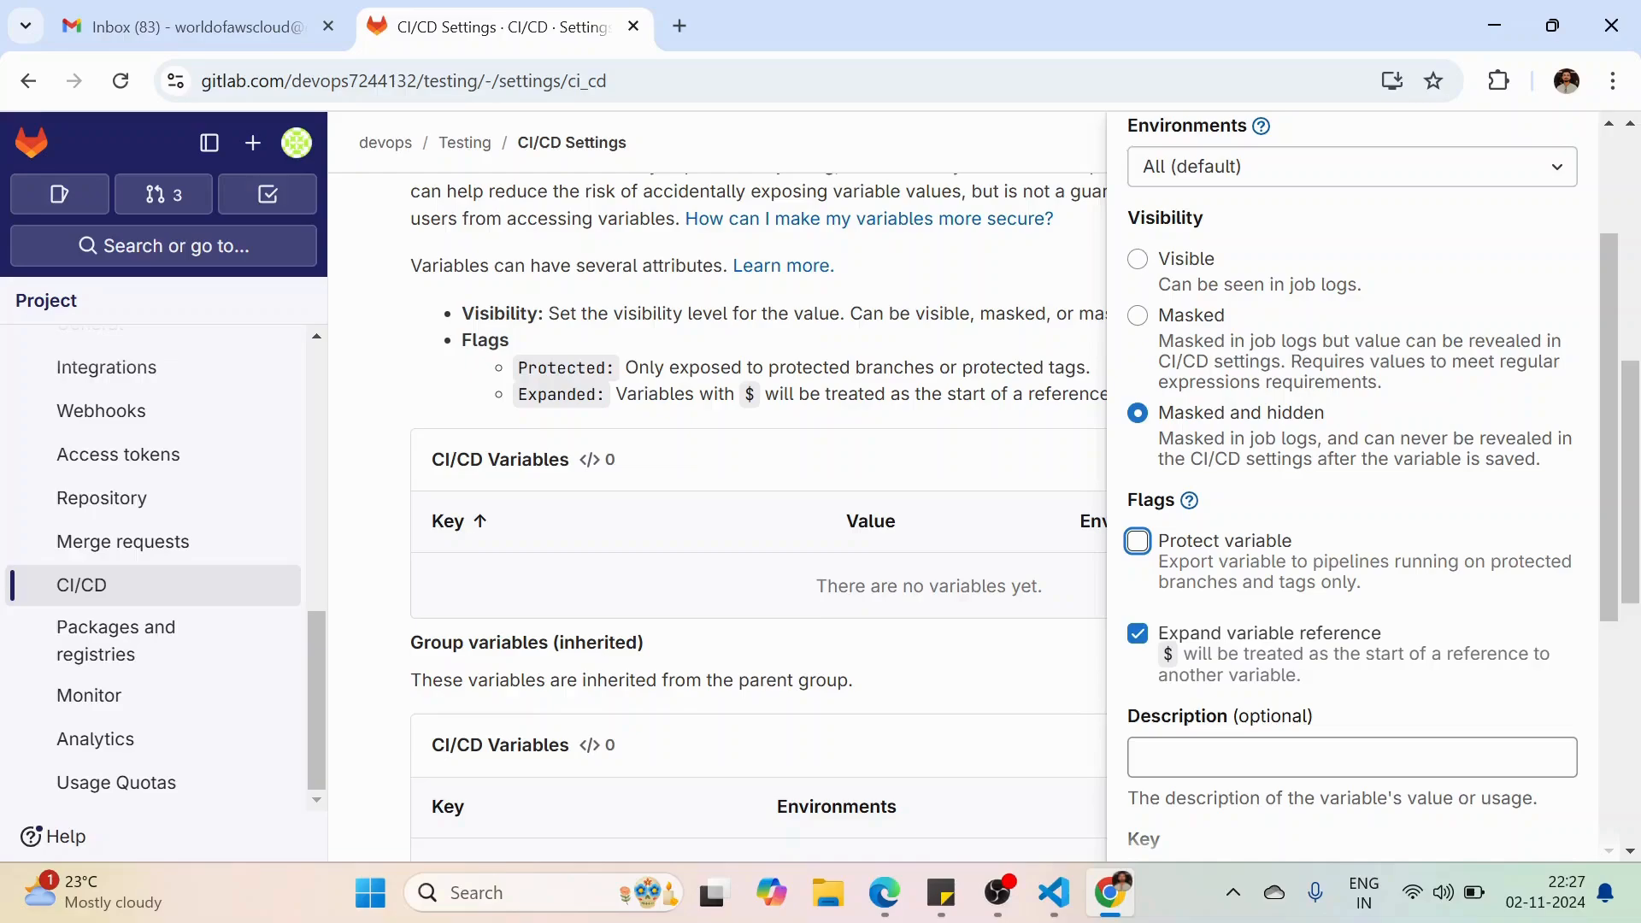
key(space)
scroll(1368, 483, down, 1)
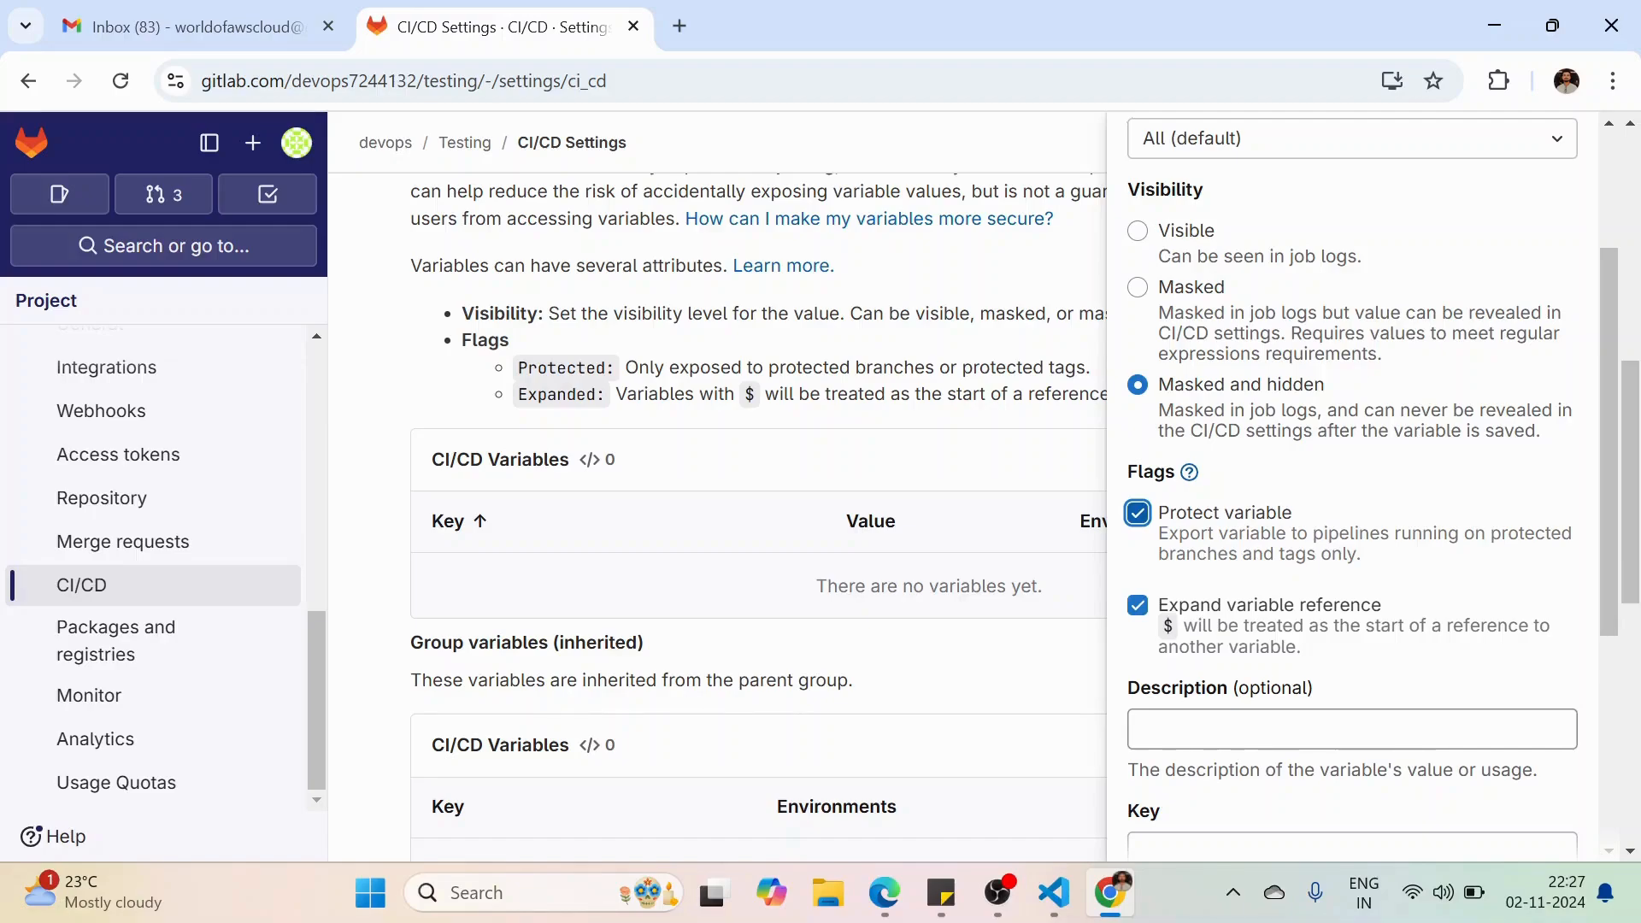
click(1138, 513)
scroll(1368, 487, down, 1)
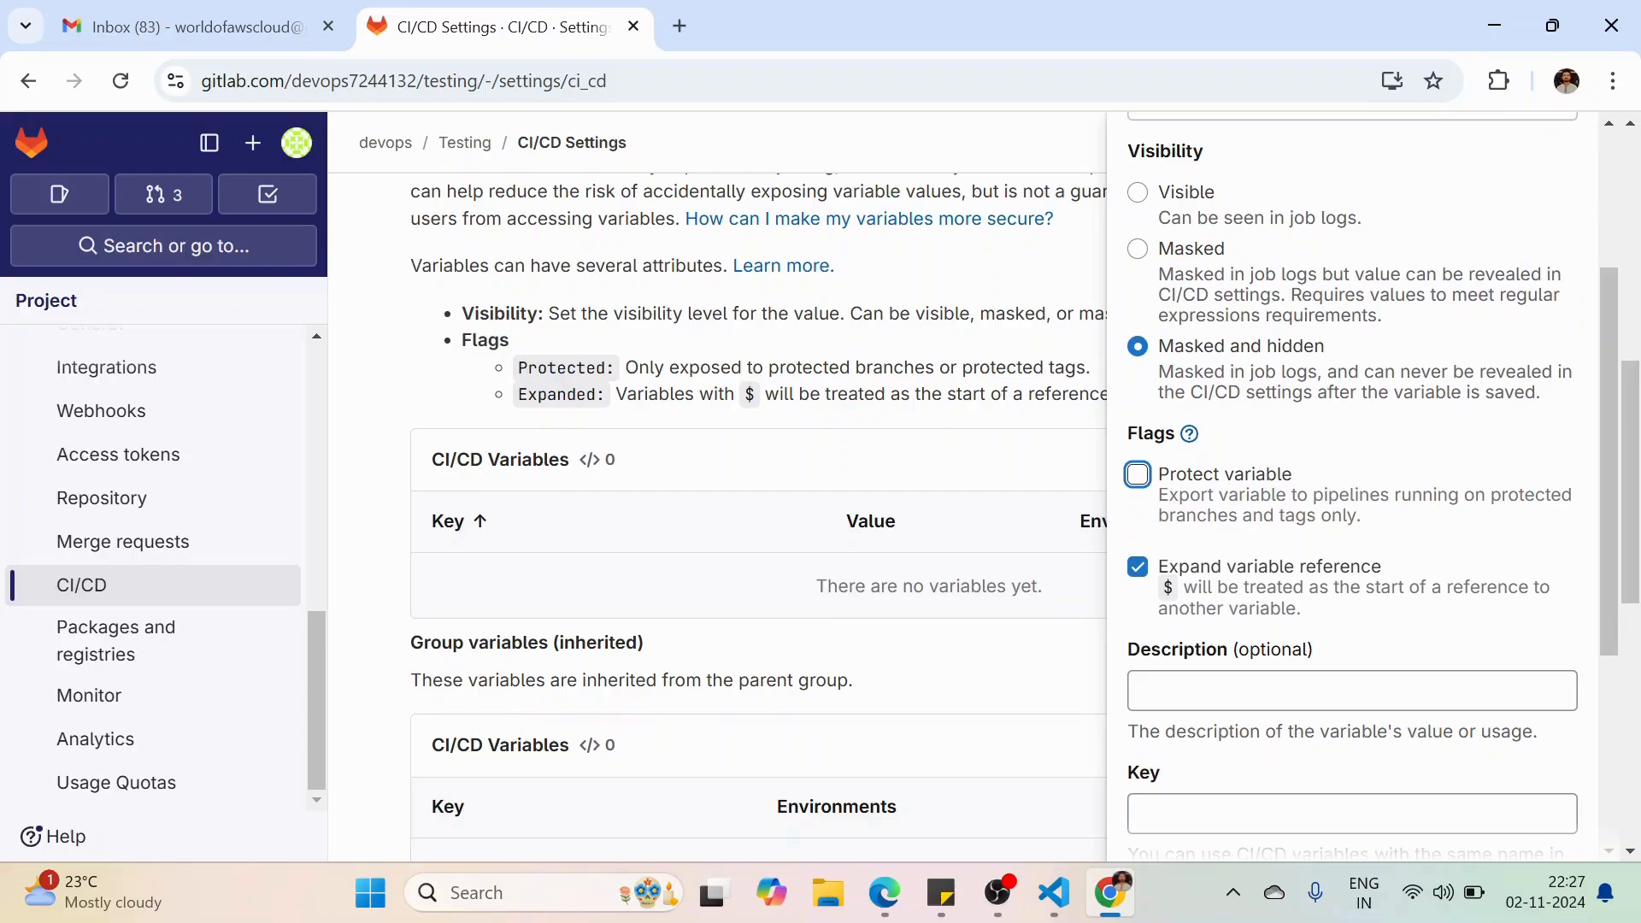
scroll(1368, 488, down, 1)
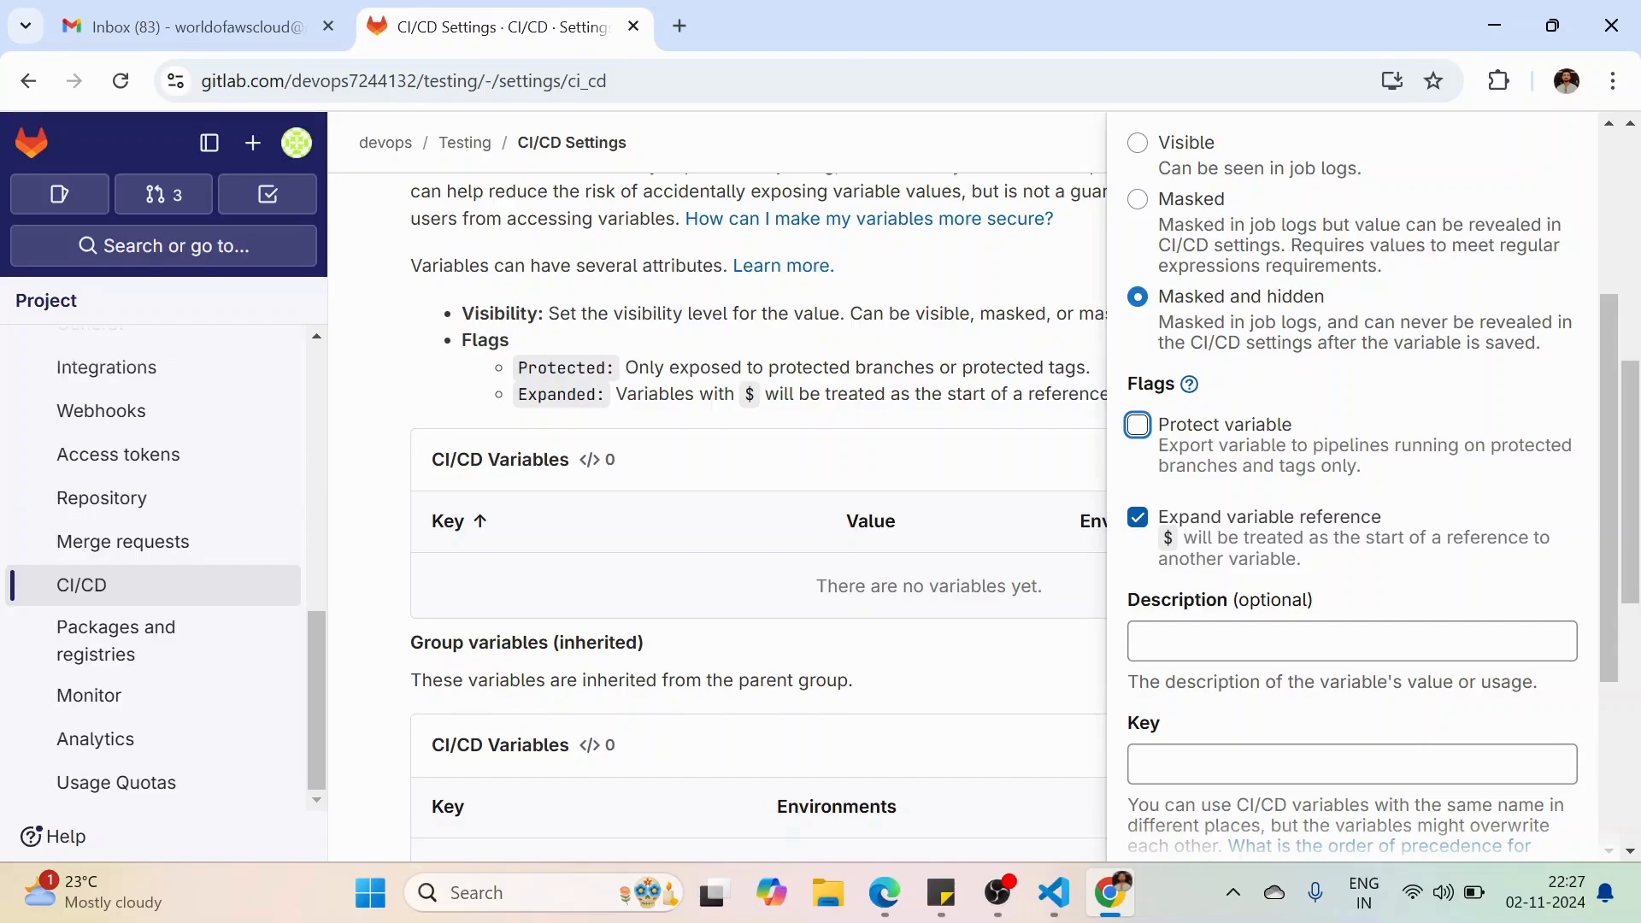
click(1138, 517)
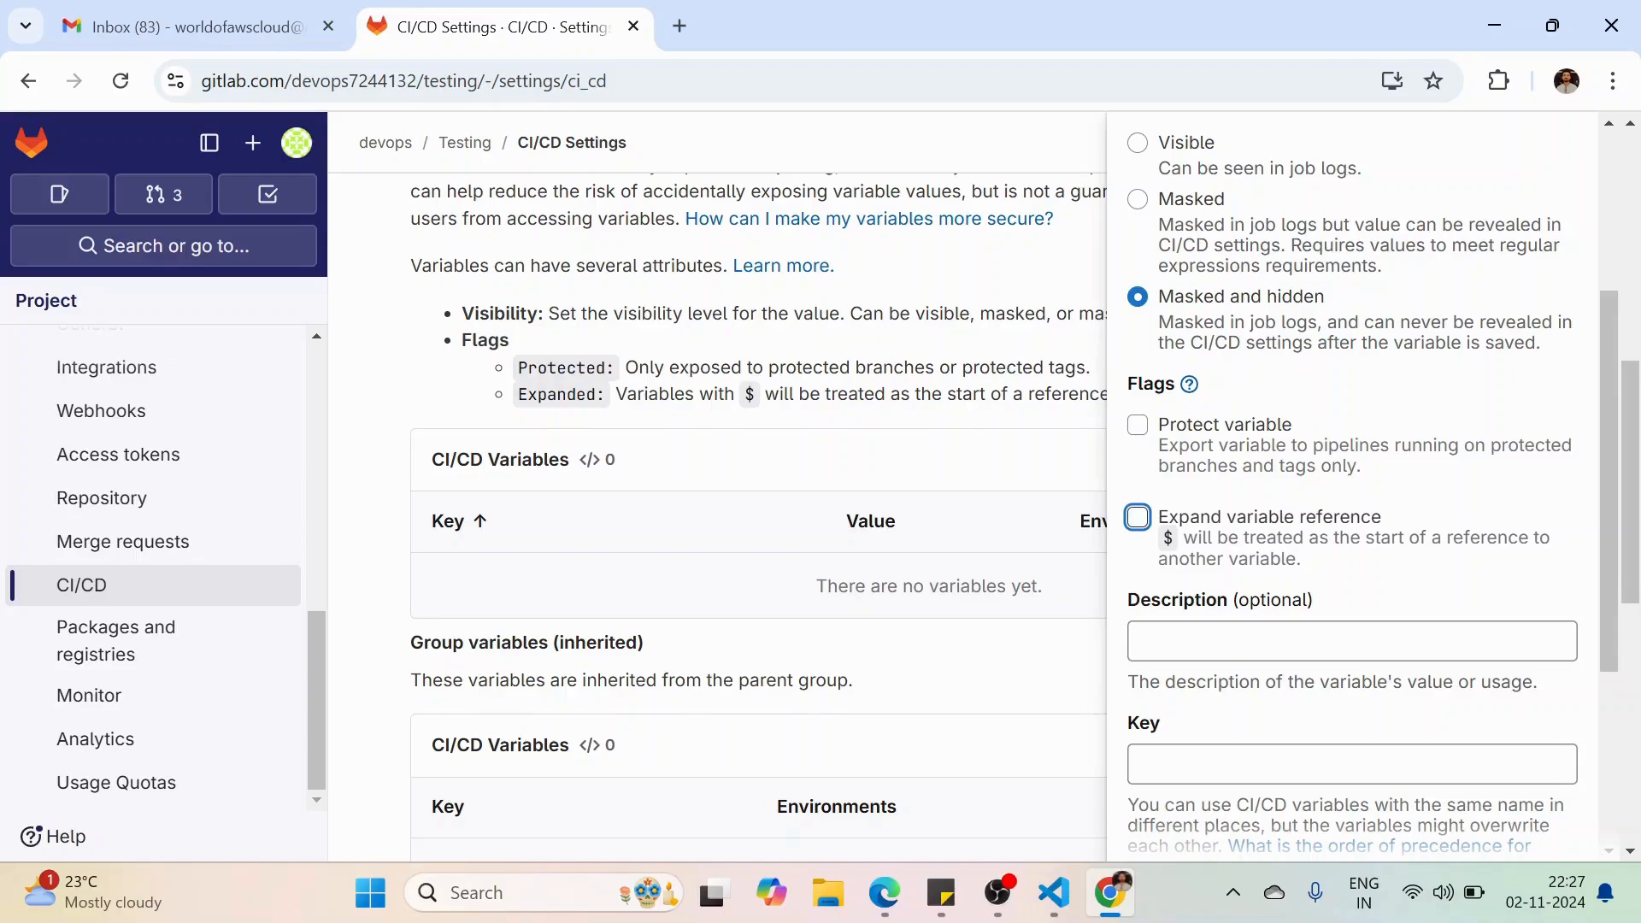
Give the new variable the description "My secret" and the key MY_SECRET_TOKEN
scroll(1370, 483, down, 1)
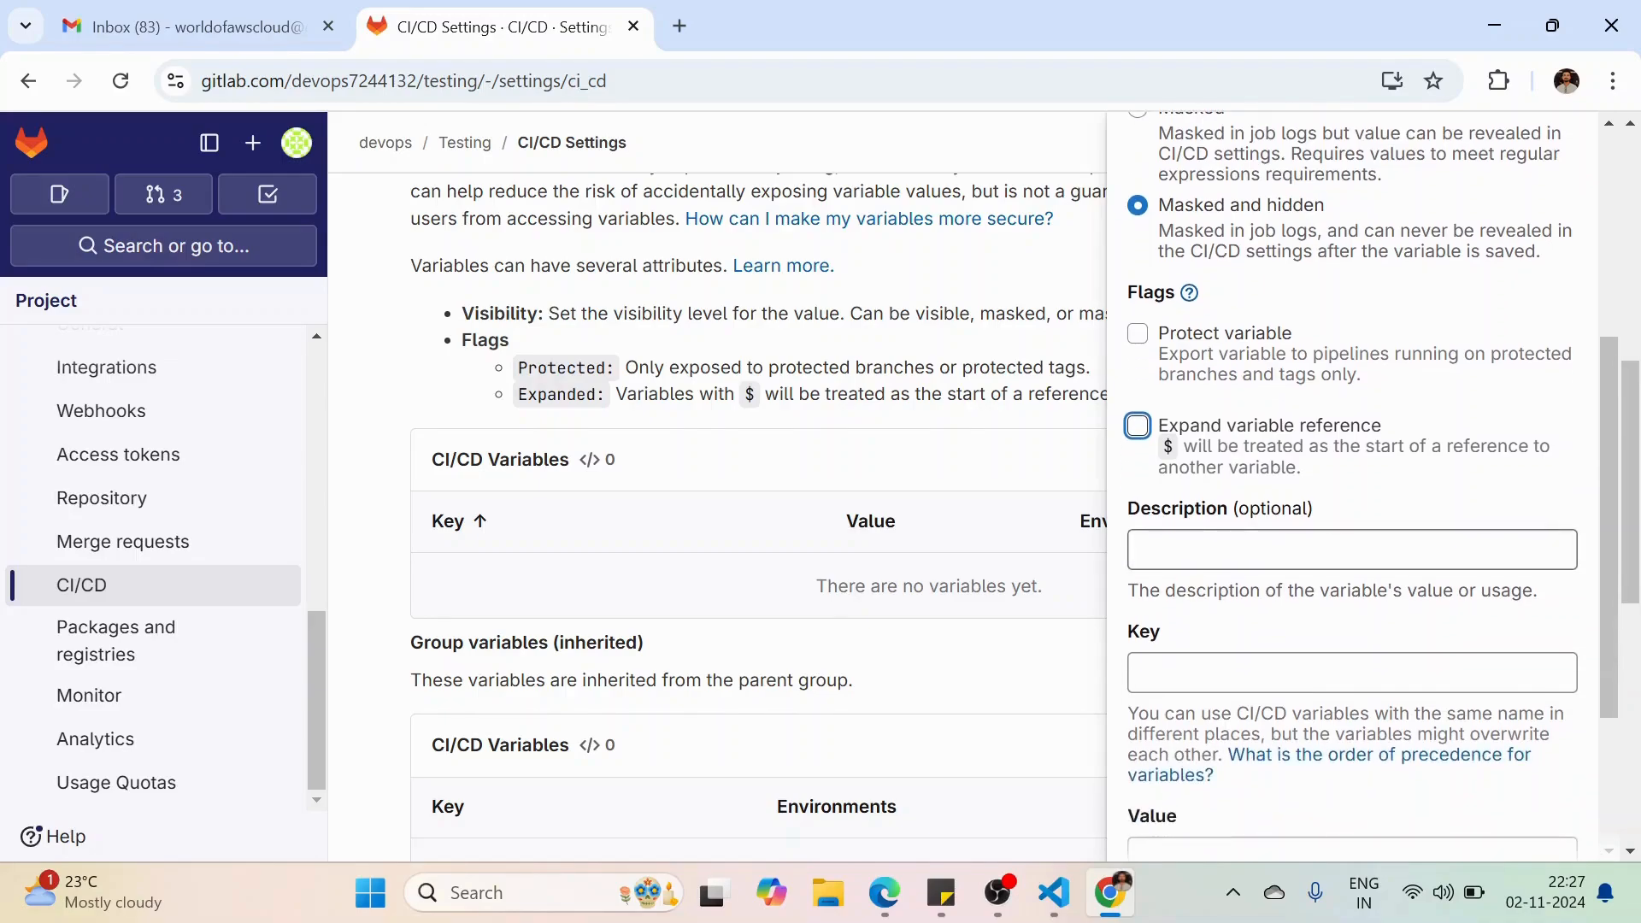
click(1352, 549)
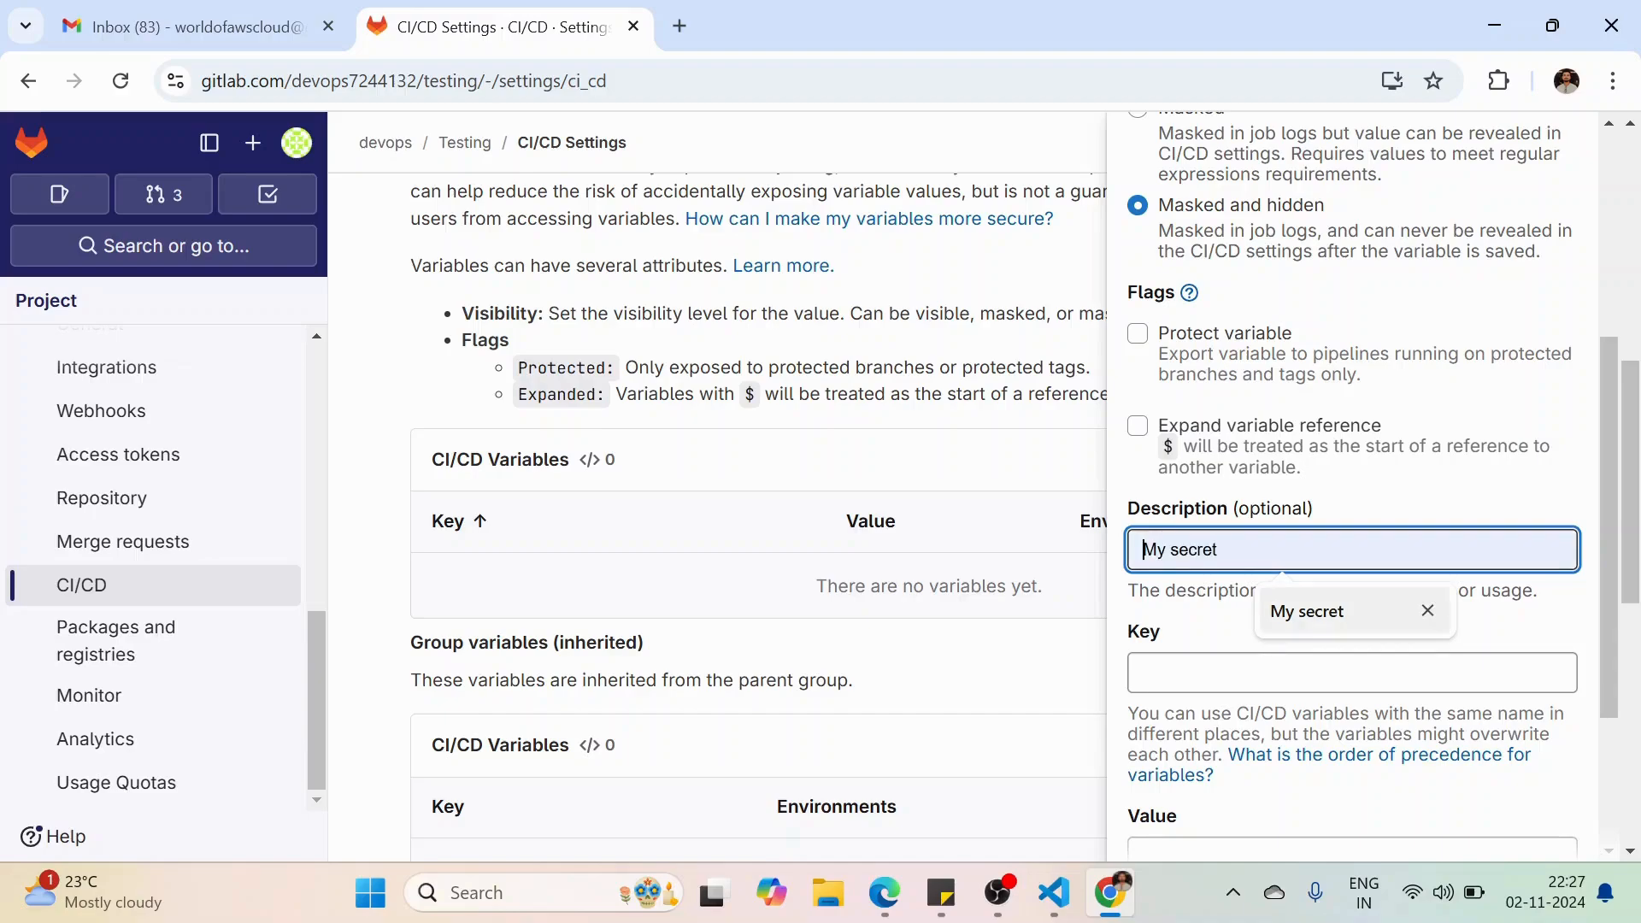
click(1334, 613)
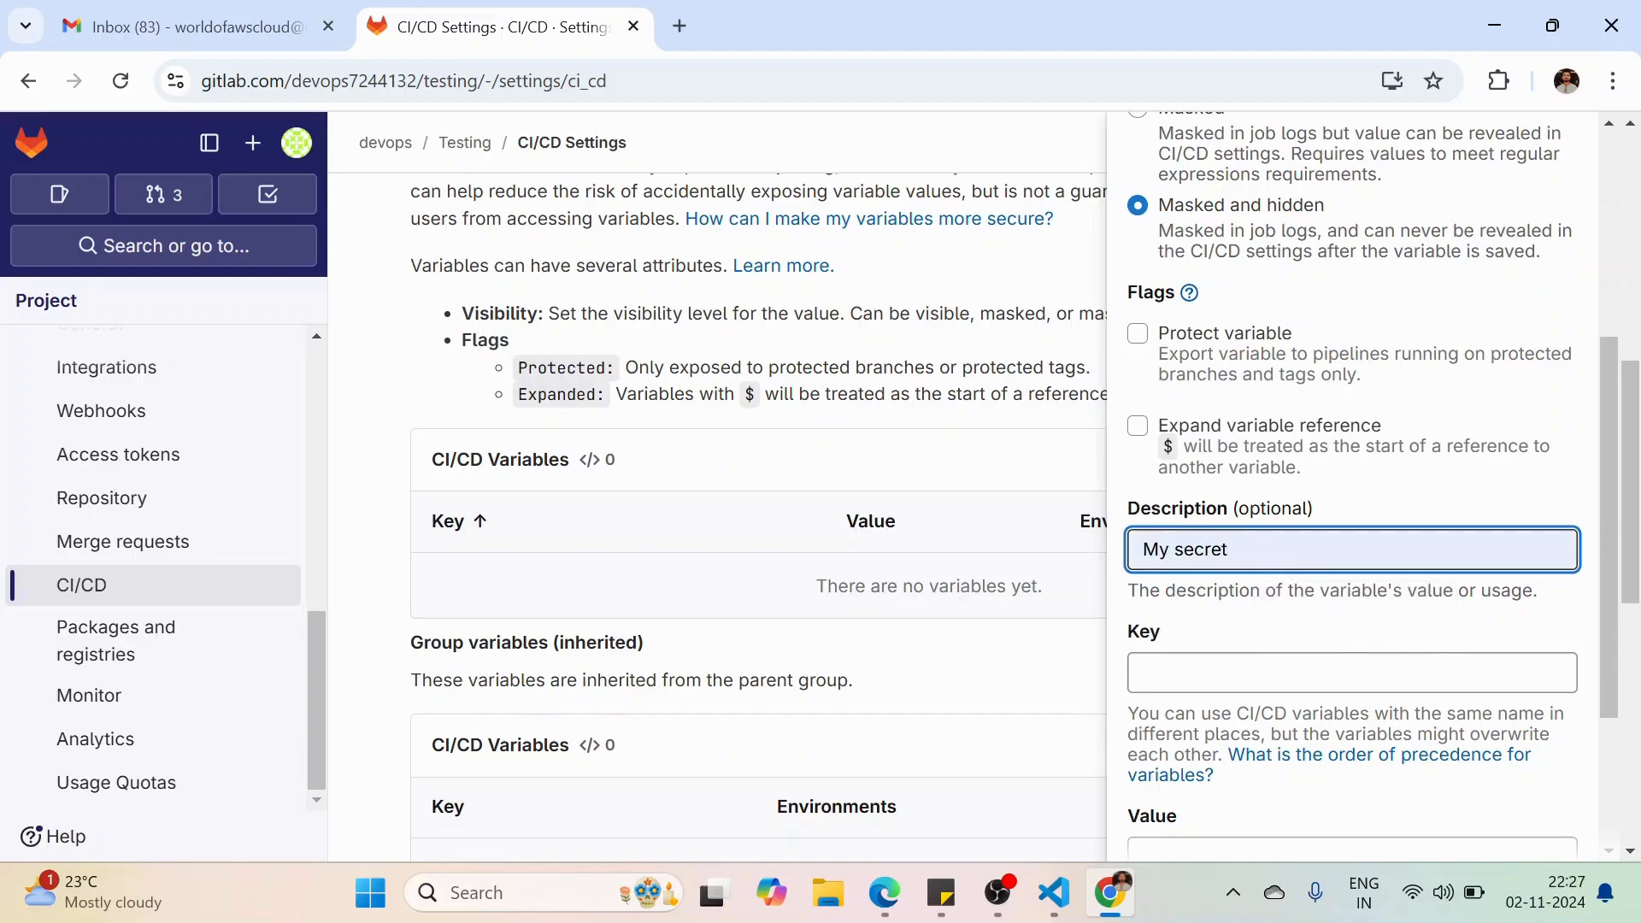
scroll(1371, 475, down, 1)
scroll(1370, 478, down, 1)
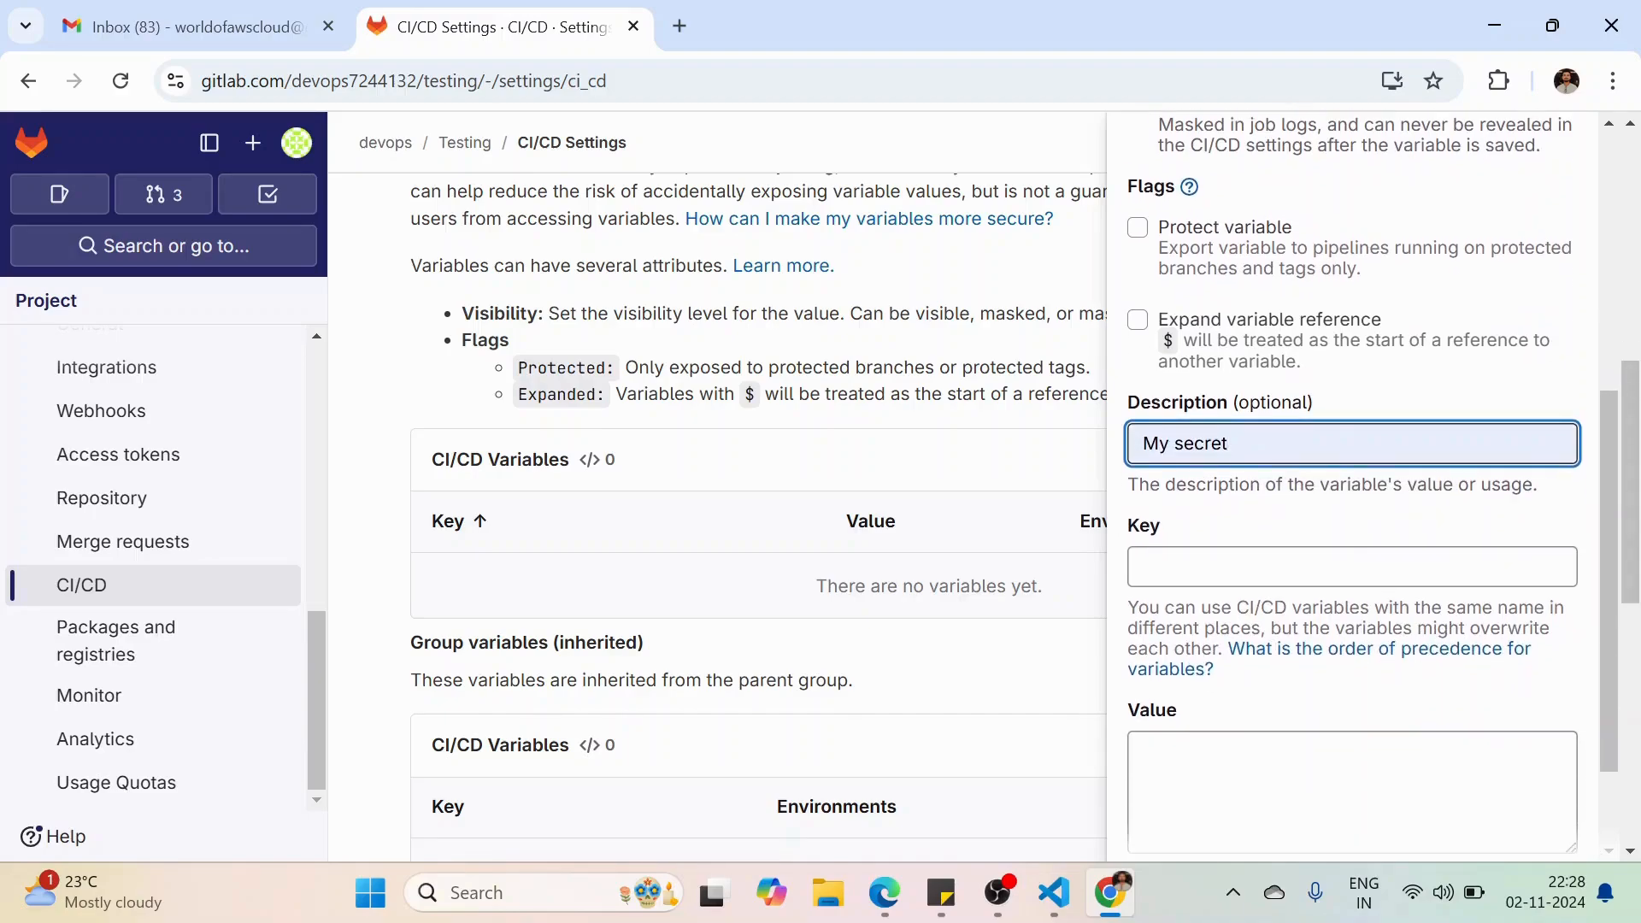
click(1352, 567)
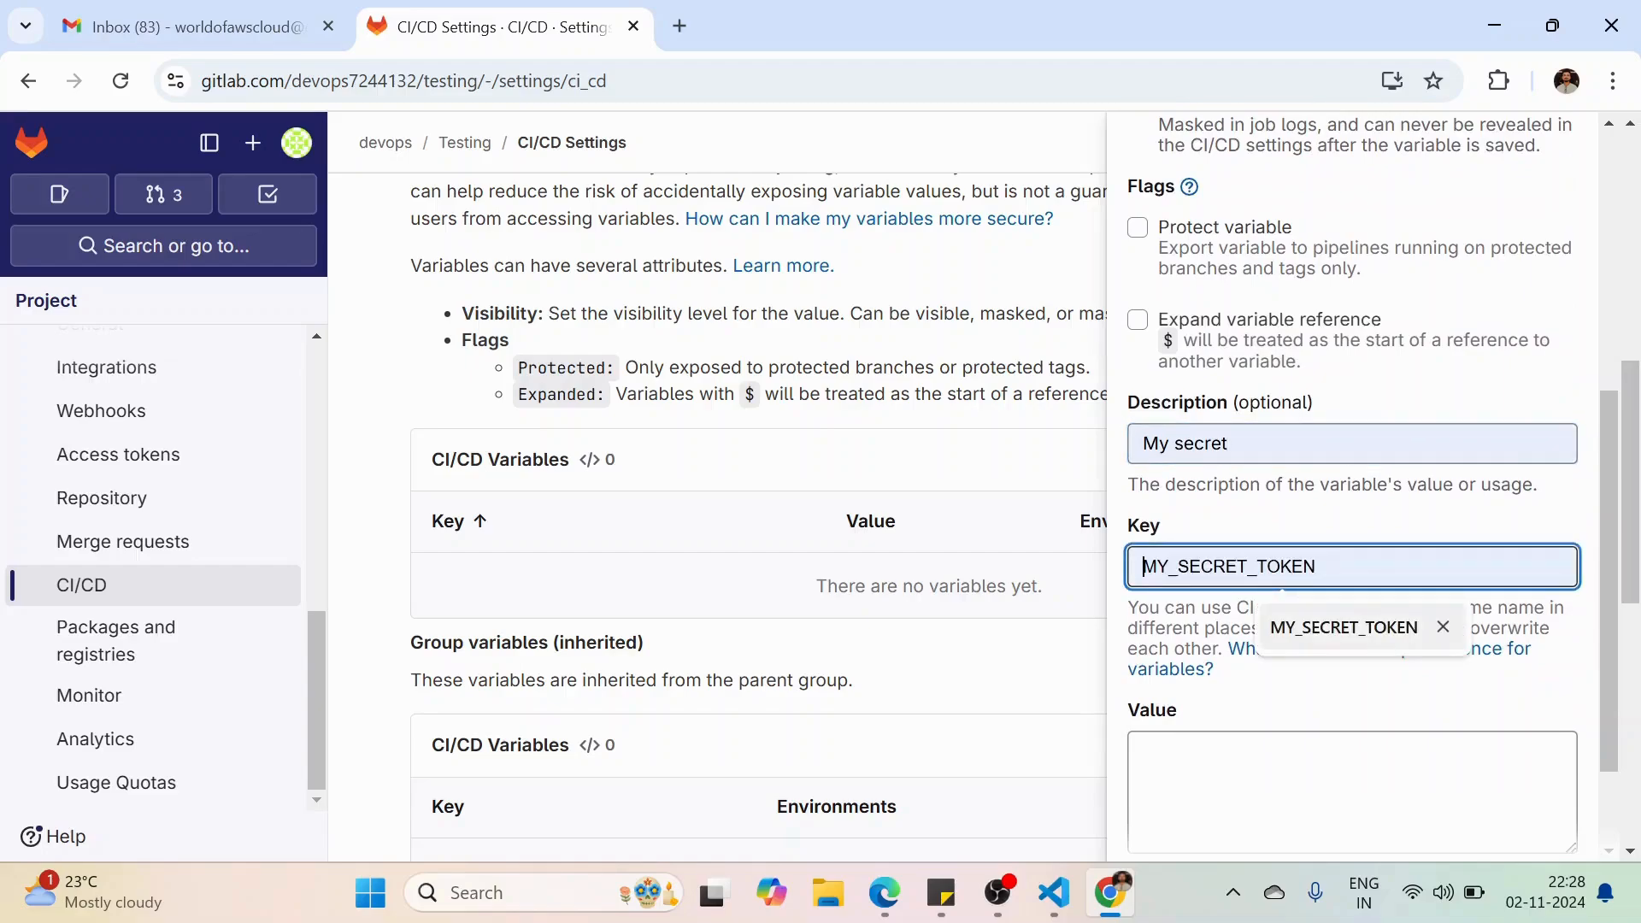
key(Return)
click(1353, 792)
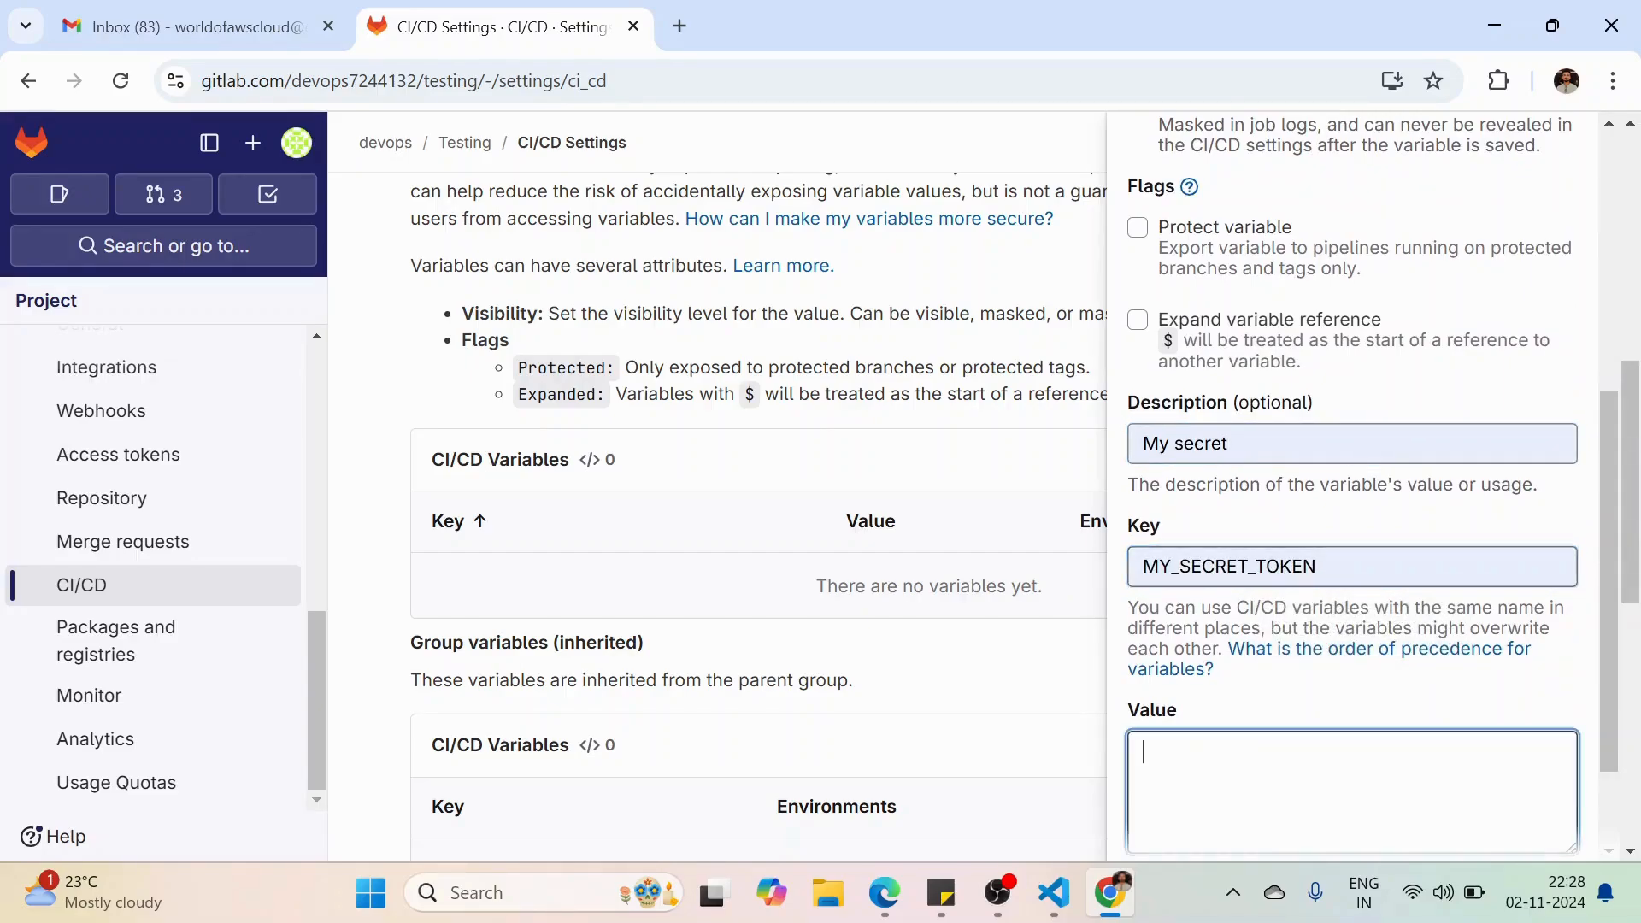
Copy the example secret value from the Edge PDF tutorial into the new variable's Value in Chrome and remove its leading space
click(885, 894)
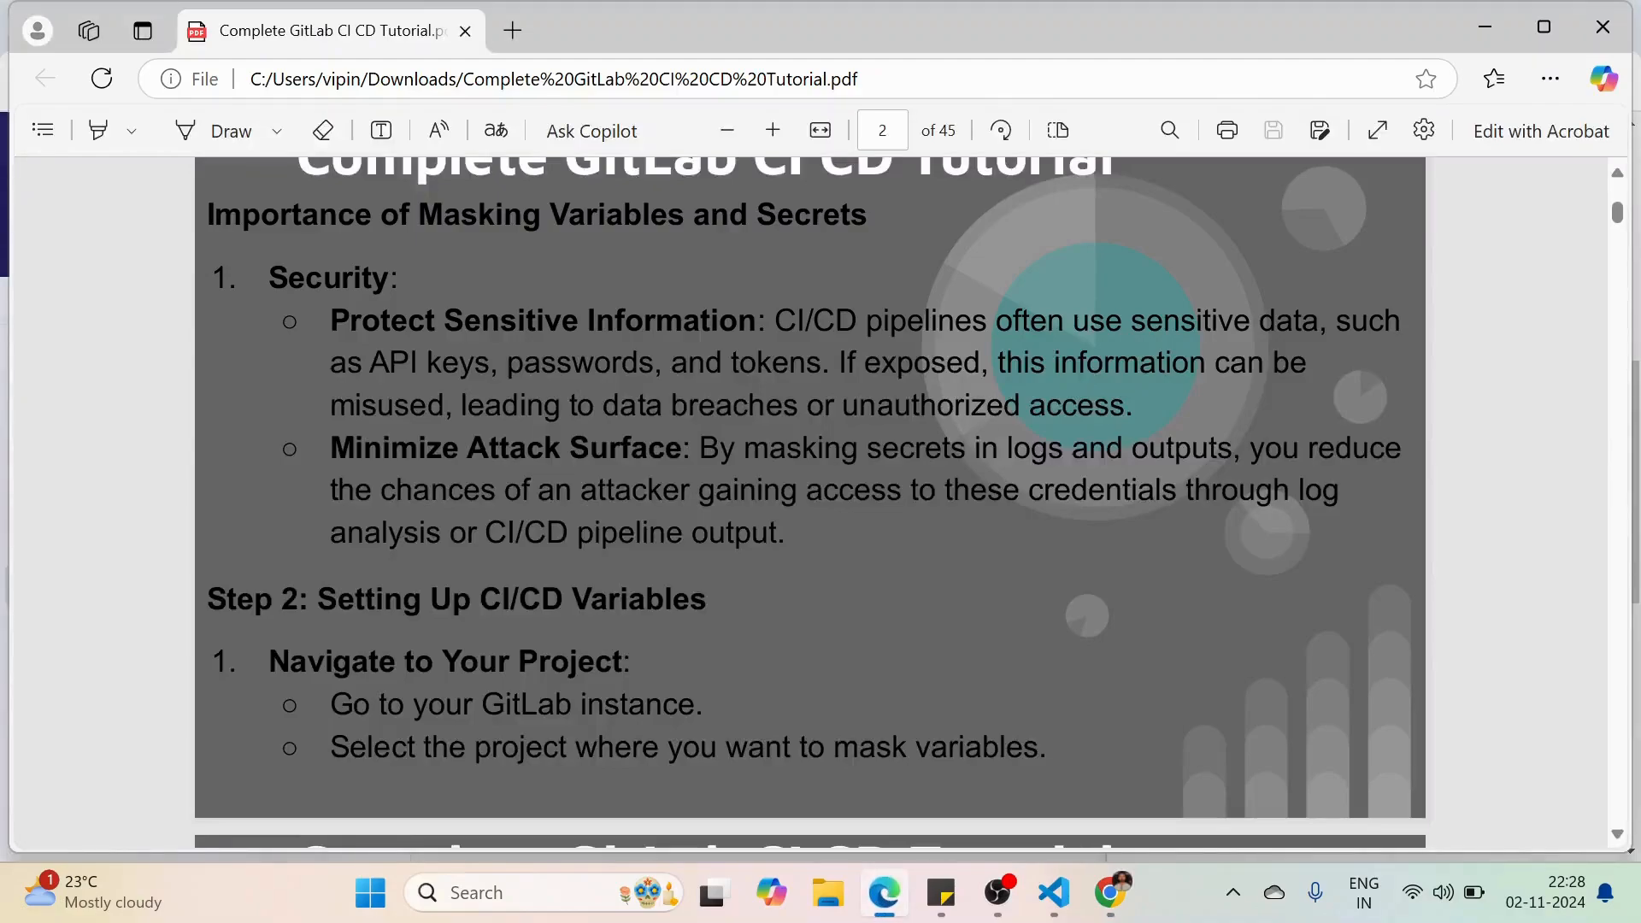
scroll(811, 503, down, 8)
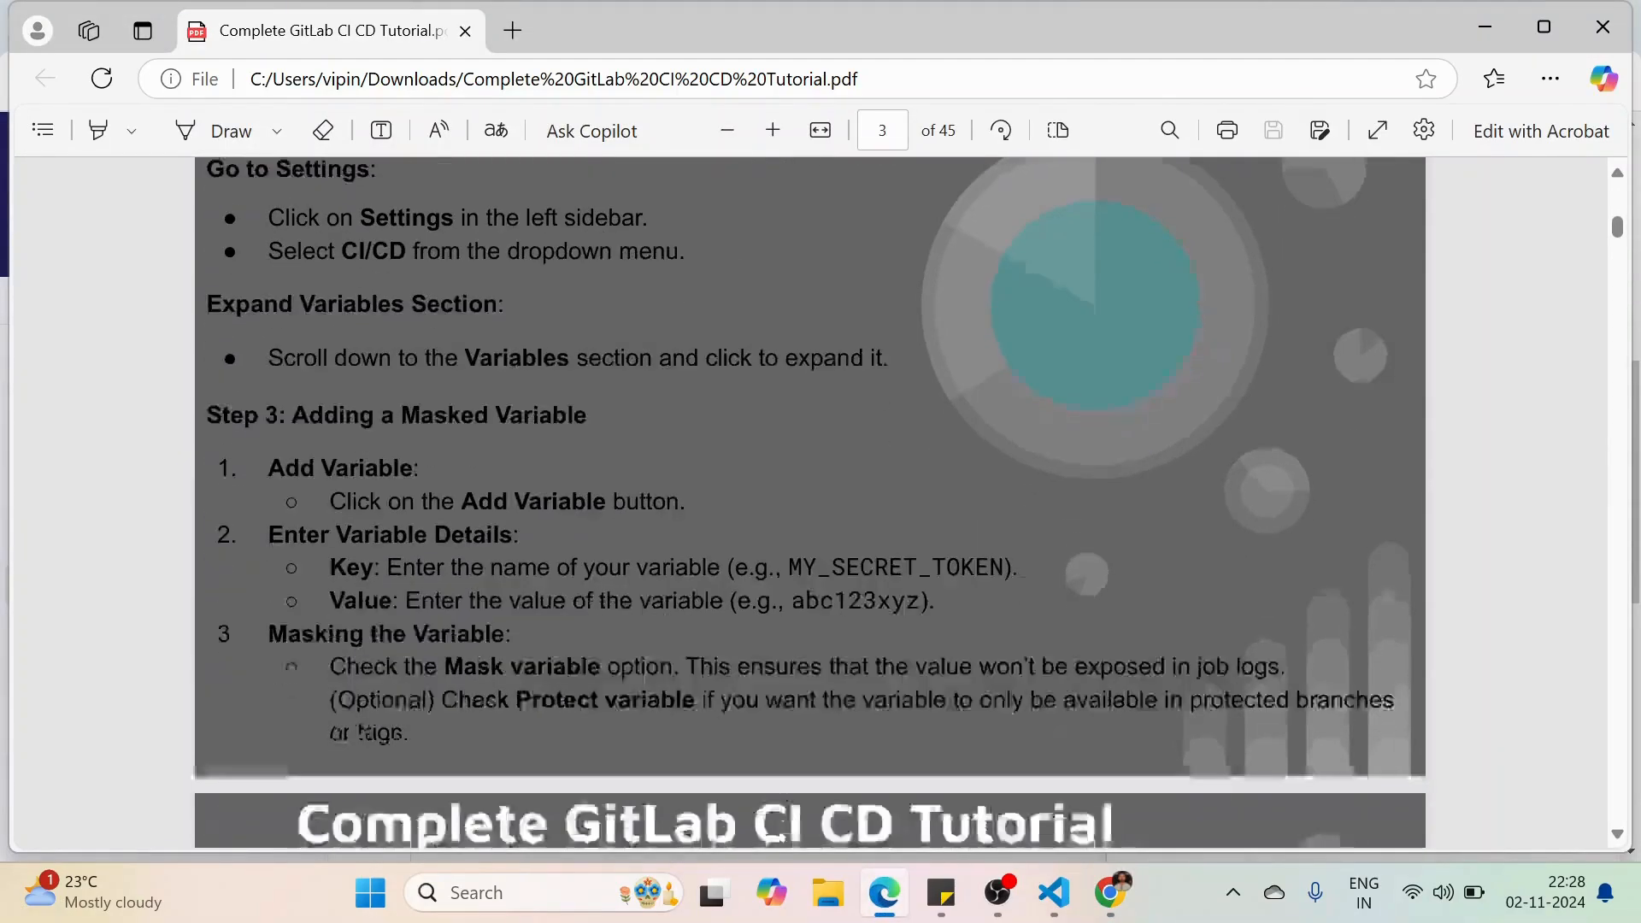
drag(785, 562, 919, 562)
key(ctrl+c)
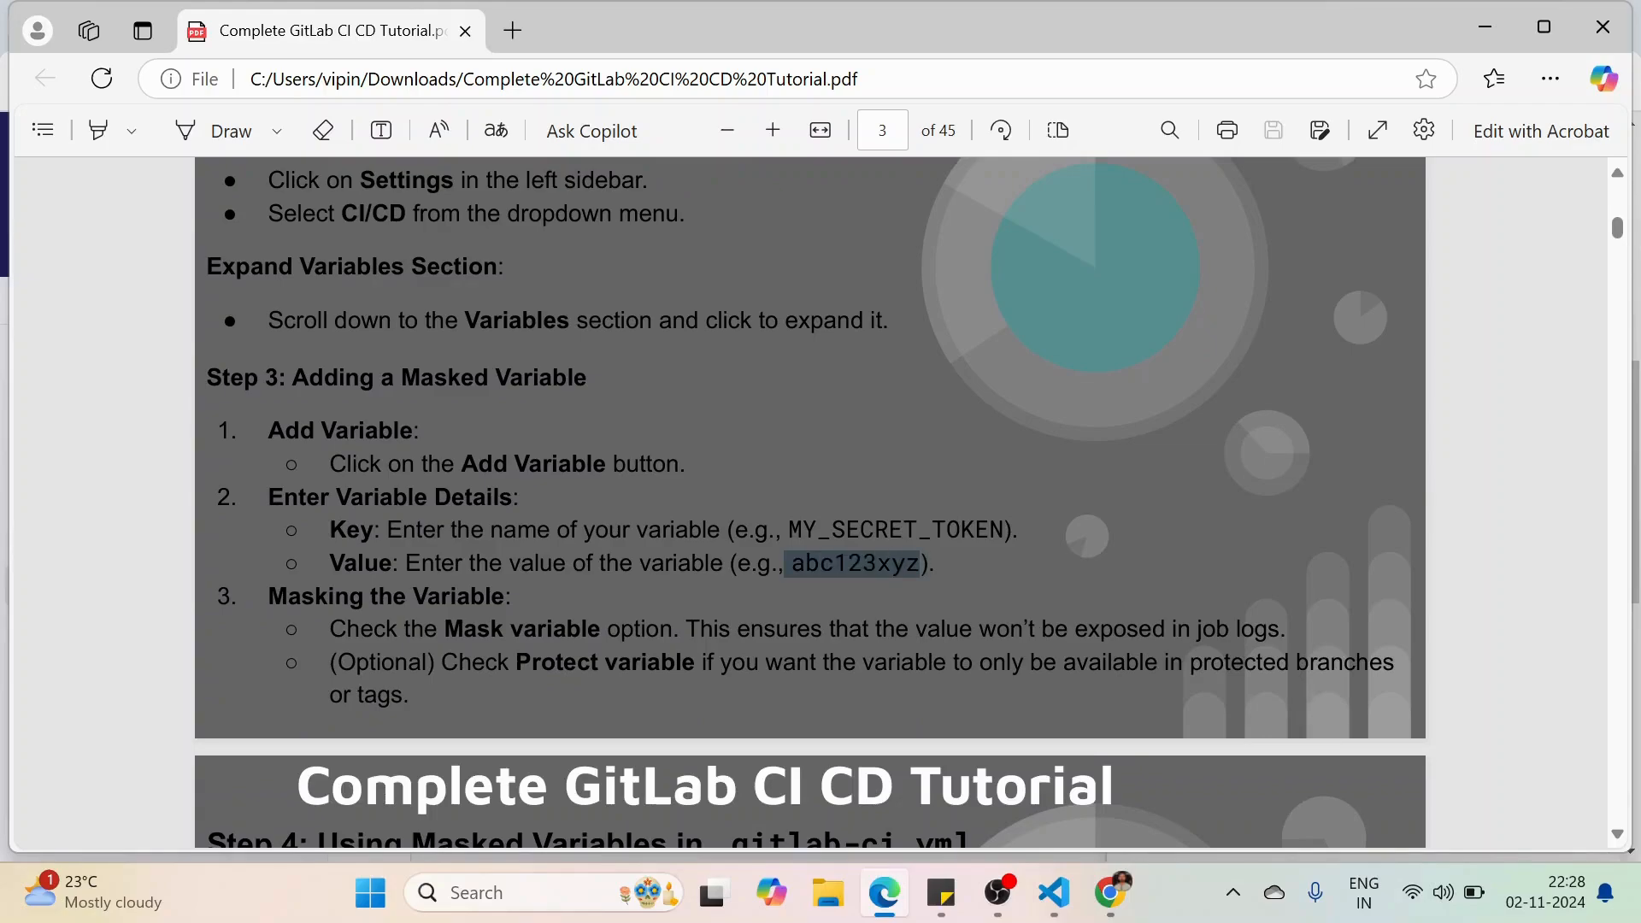
click(1110, 892)
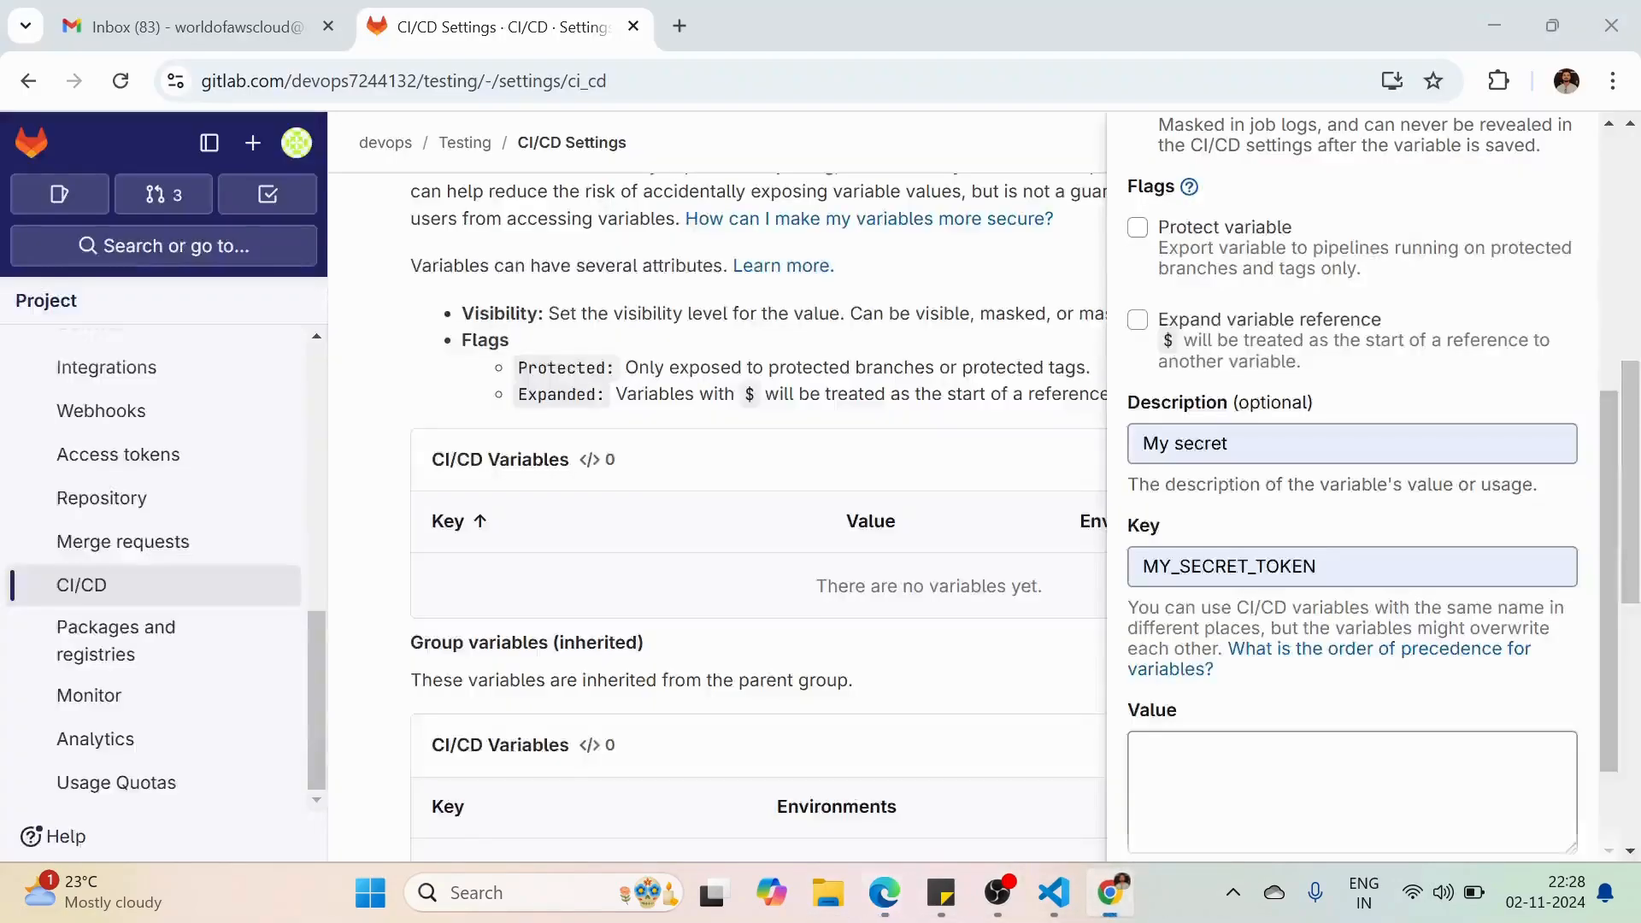
key(ctrl+v)
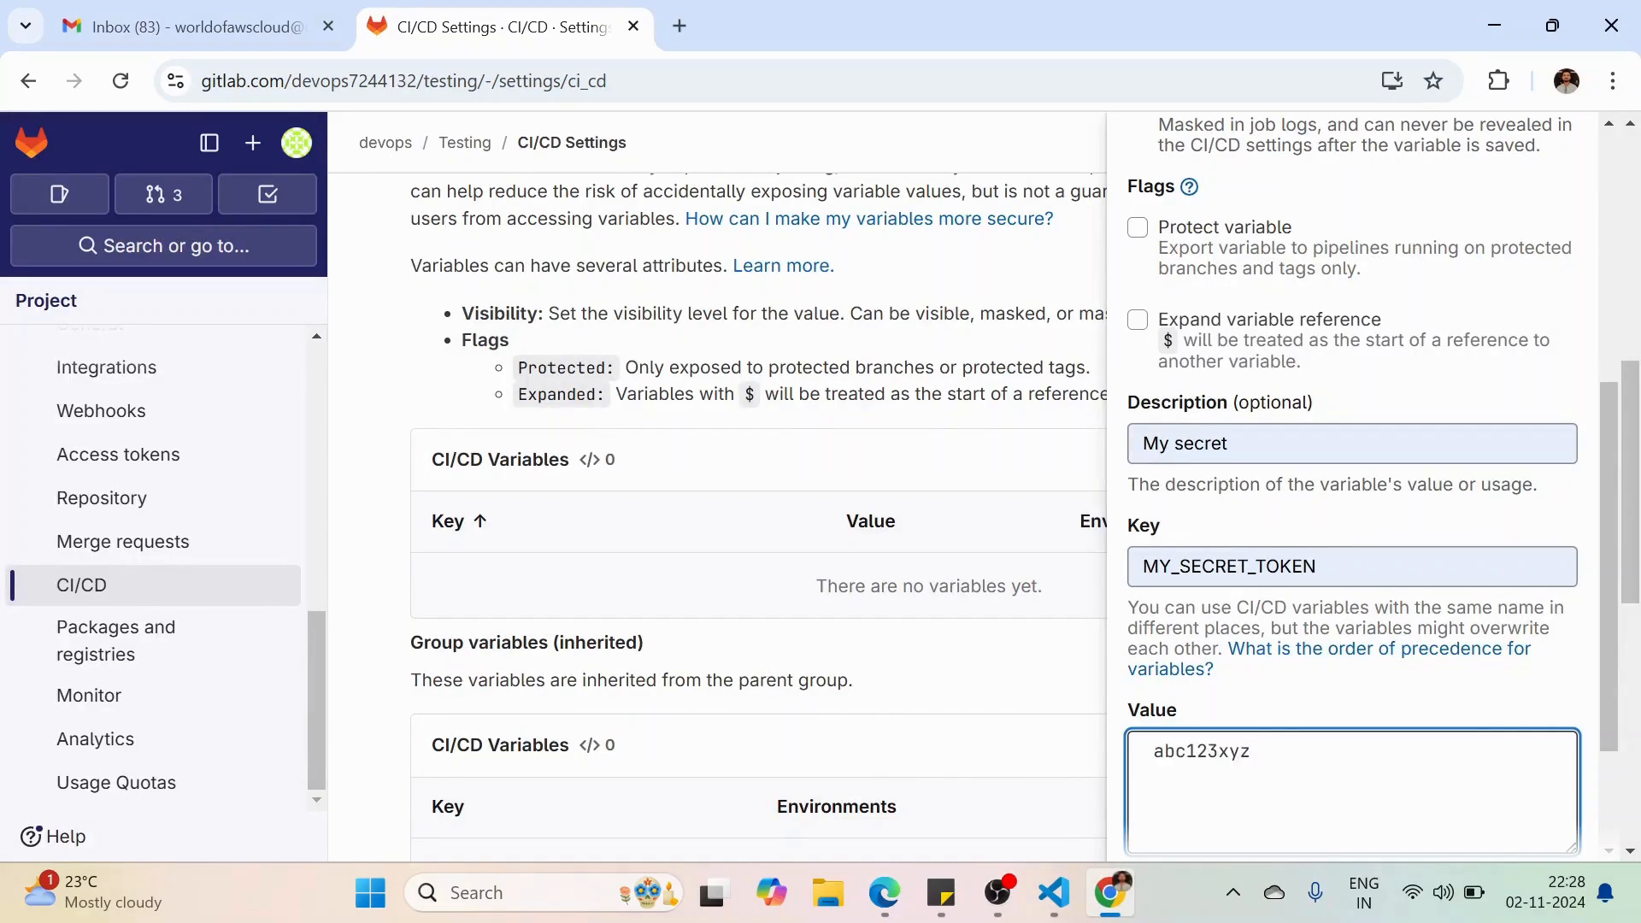
key(Delete)
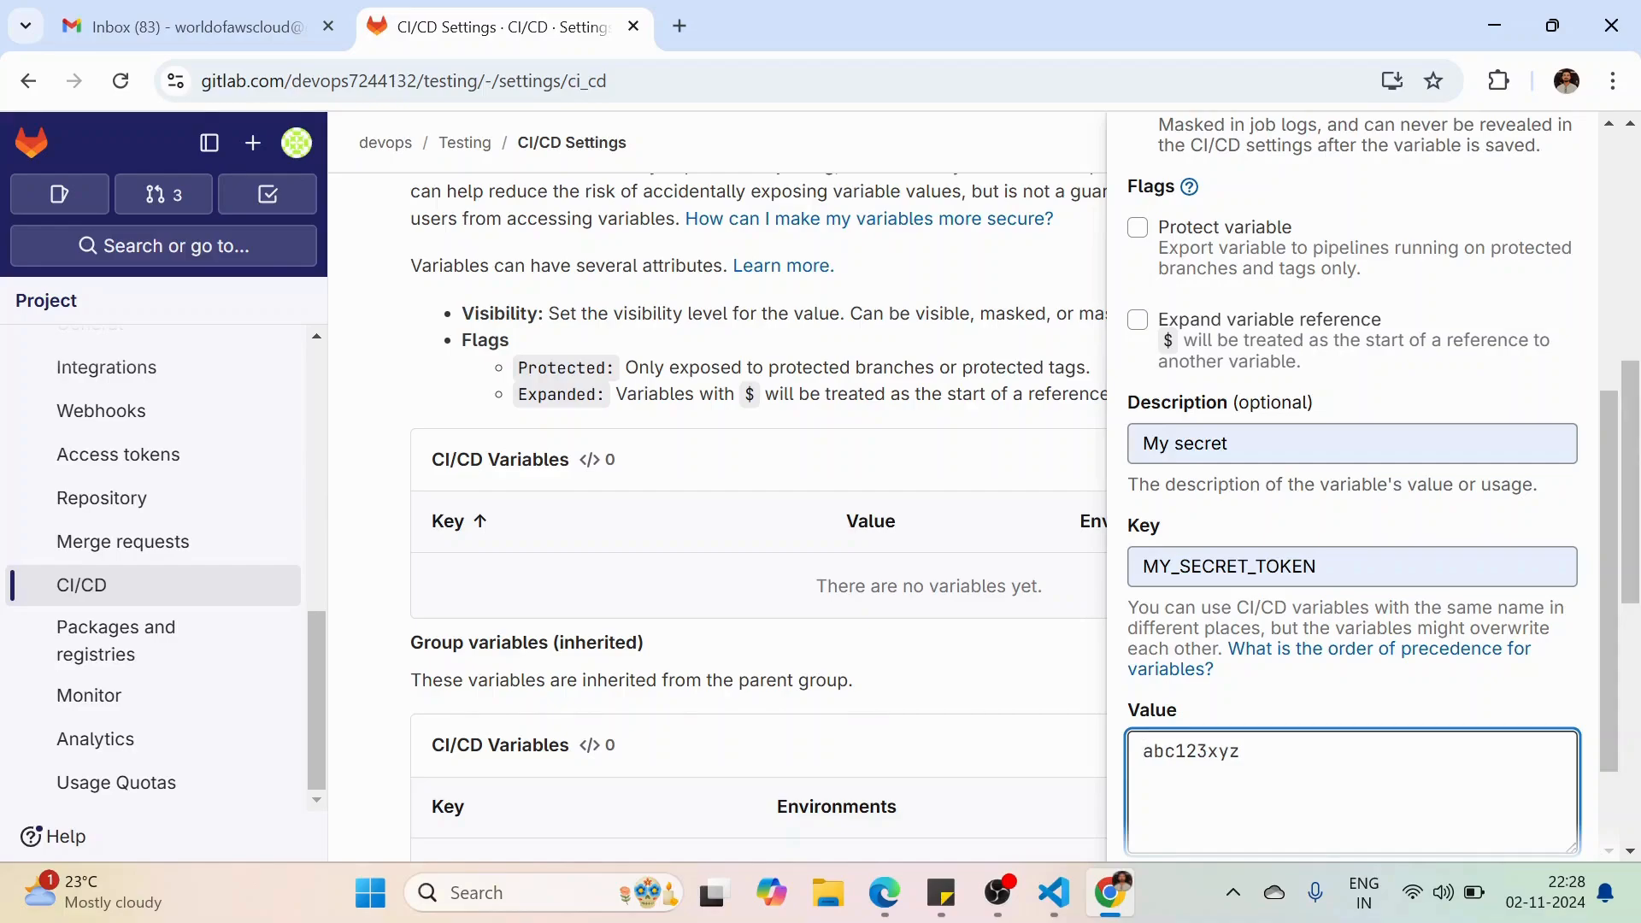
Set the new variable's visibility to Visible and add MY_SECRET_TOKEN to the project
scroll(1367, 479, down, 2)
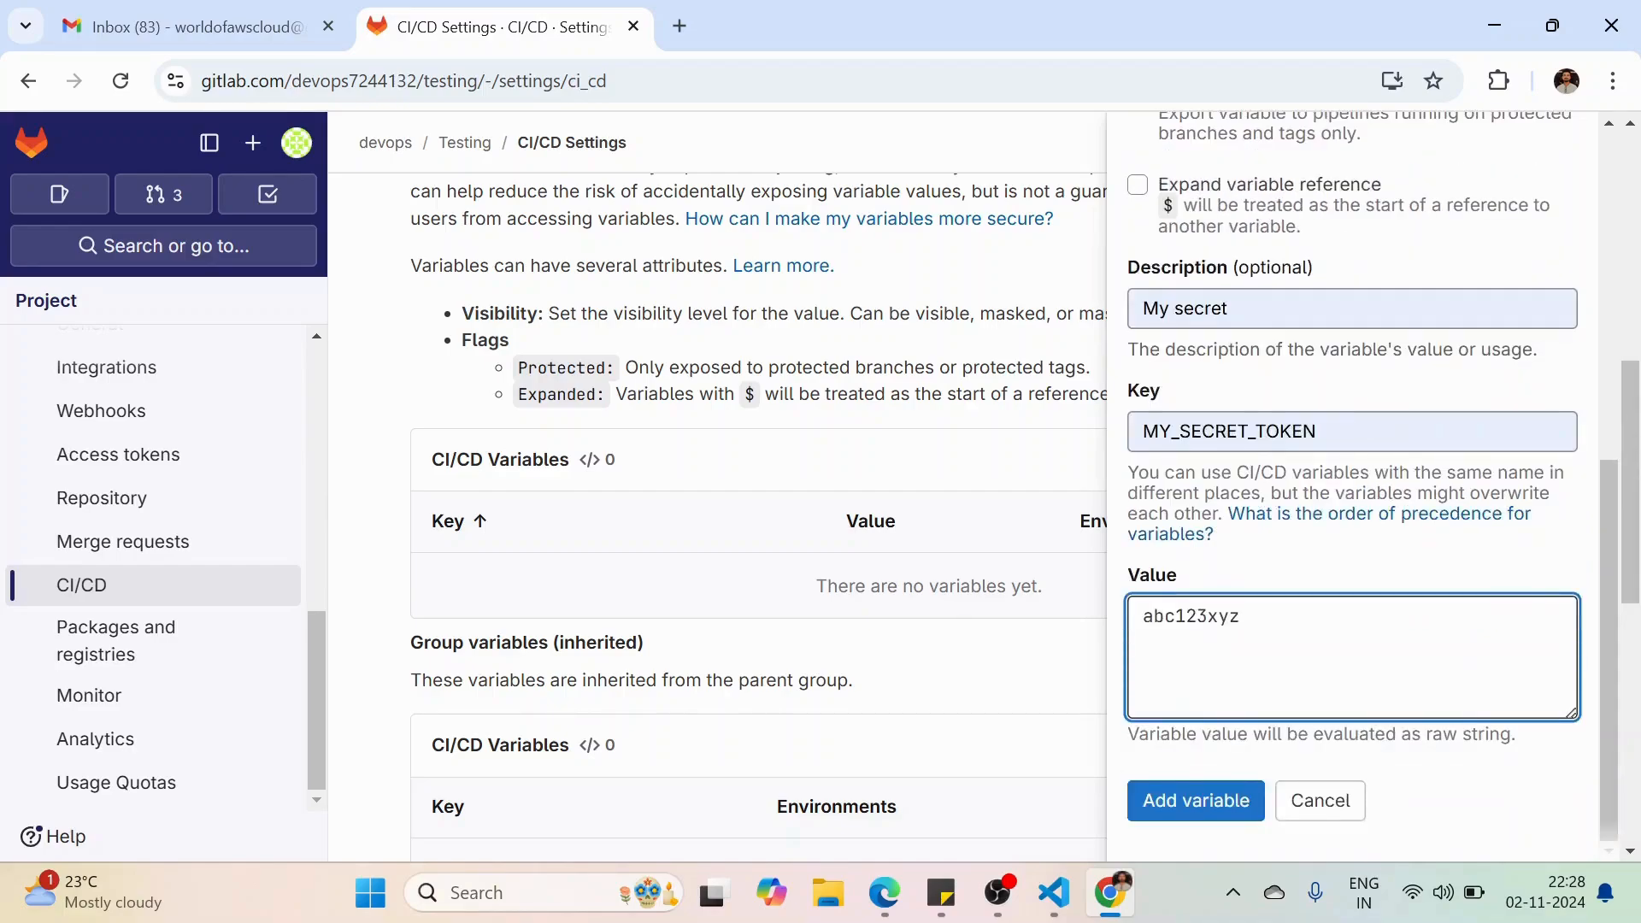
scroll(1334, 795, up, 6)
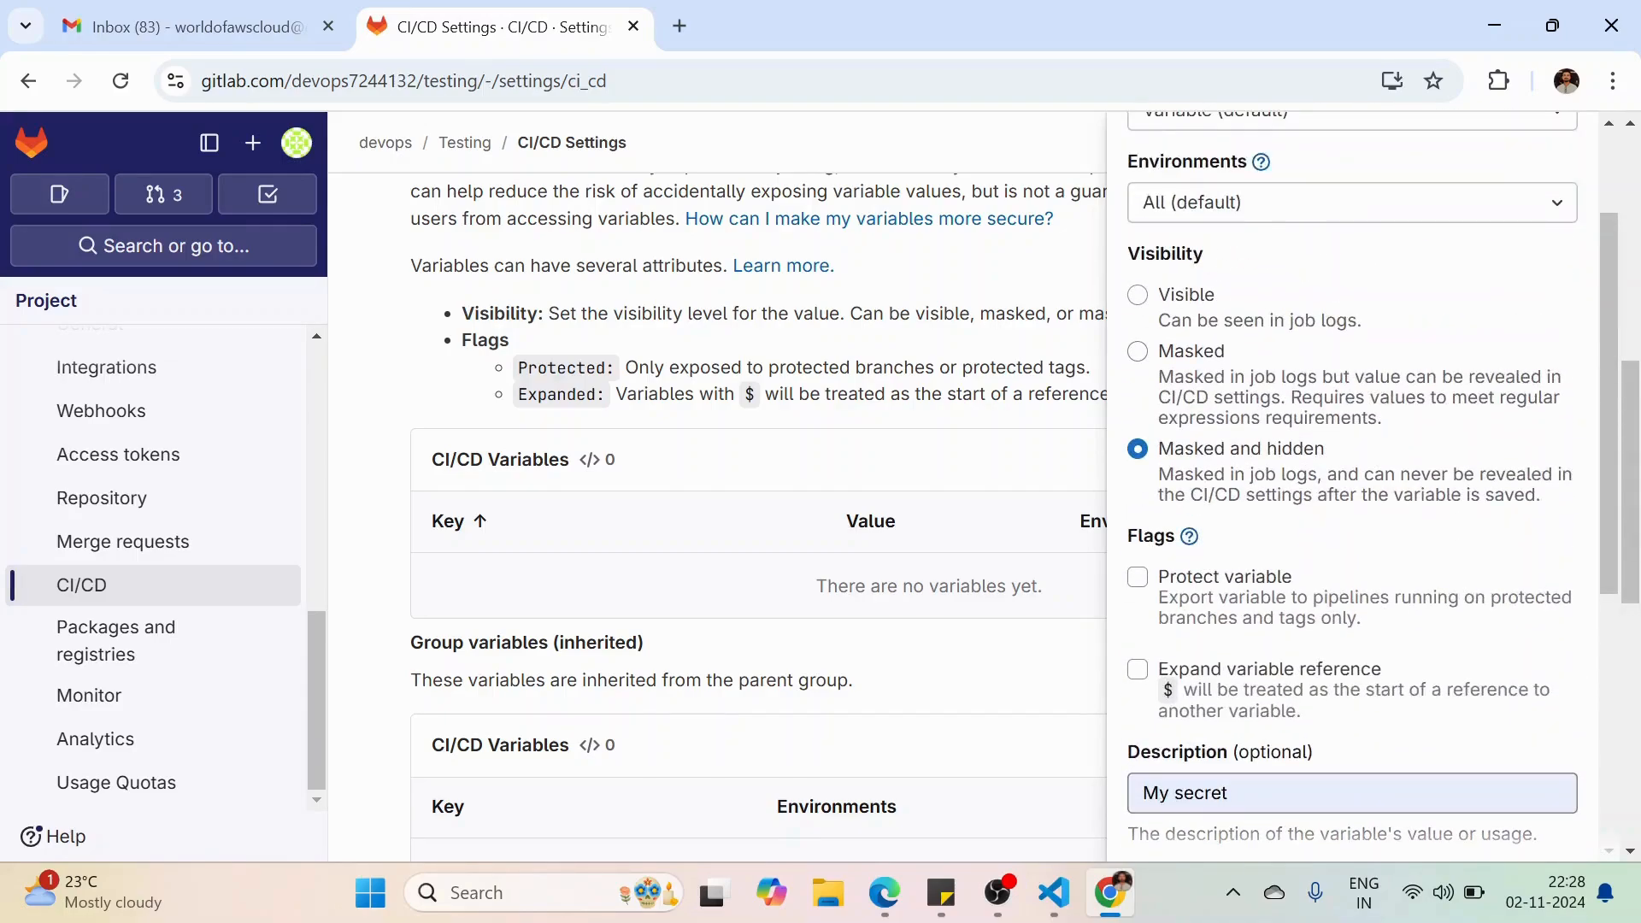
click(1138, 295)
scroll(1352, 479, down, 5)
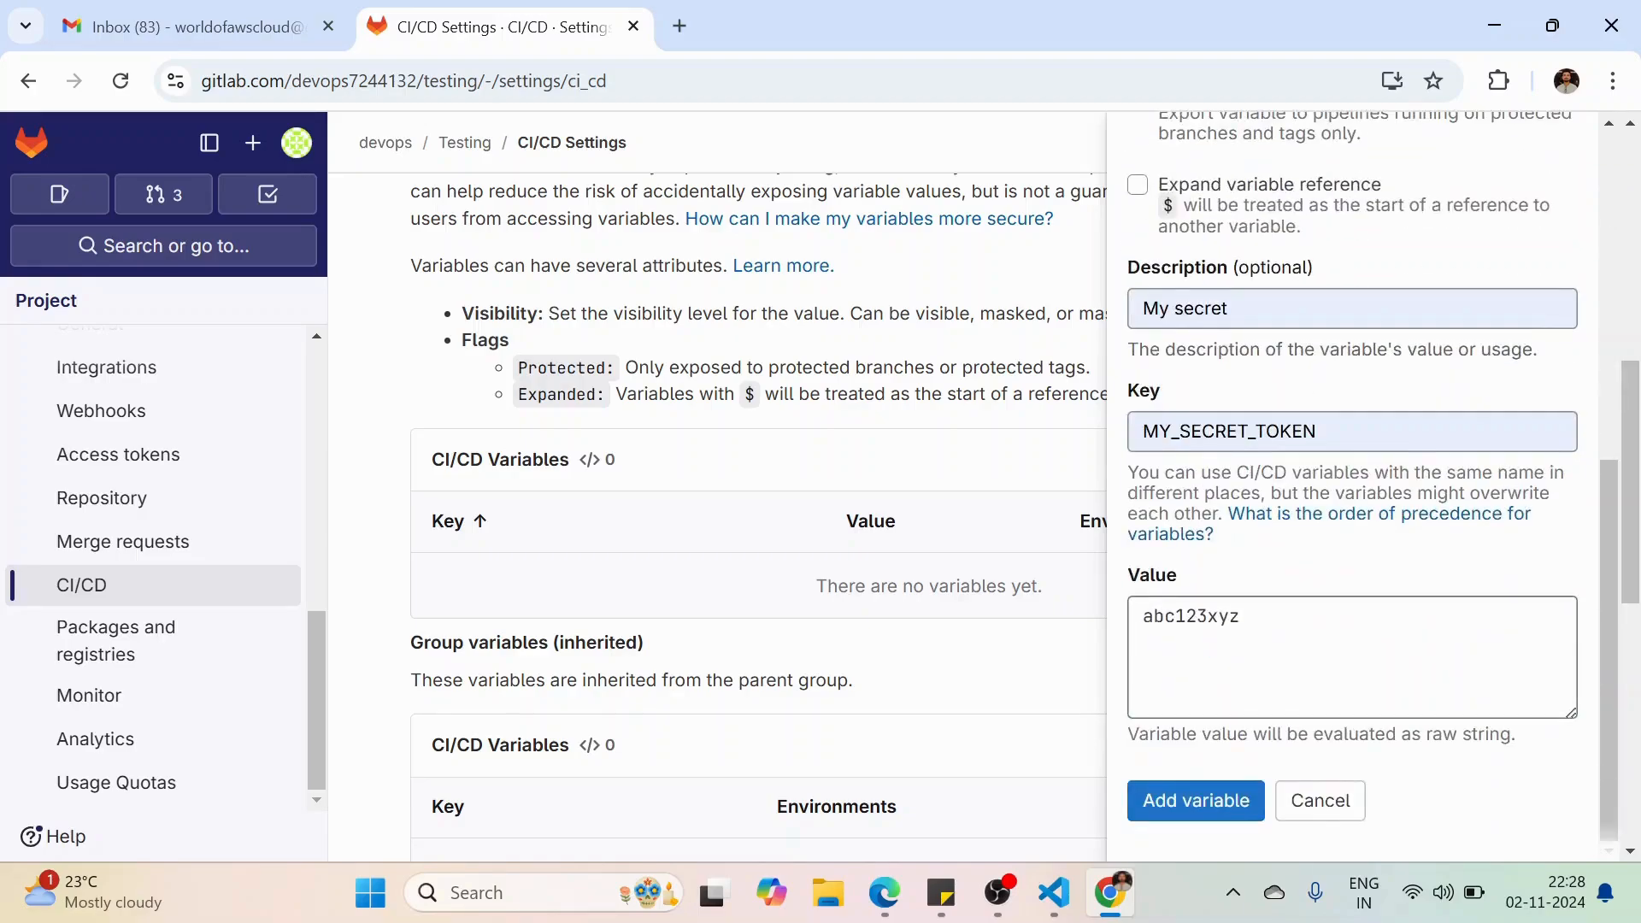
scroll(1352, 479, up, 6)
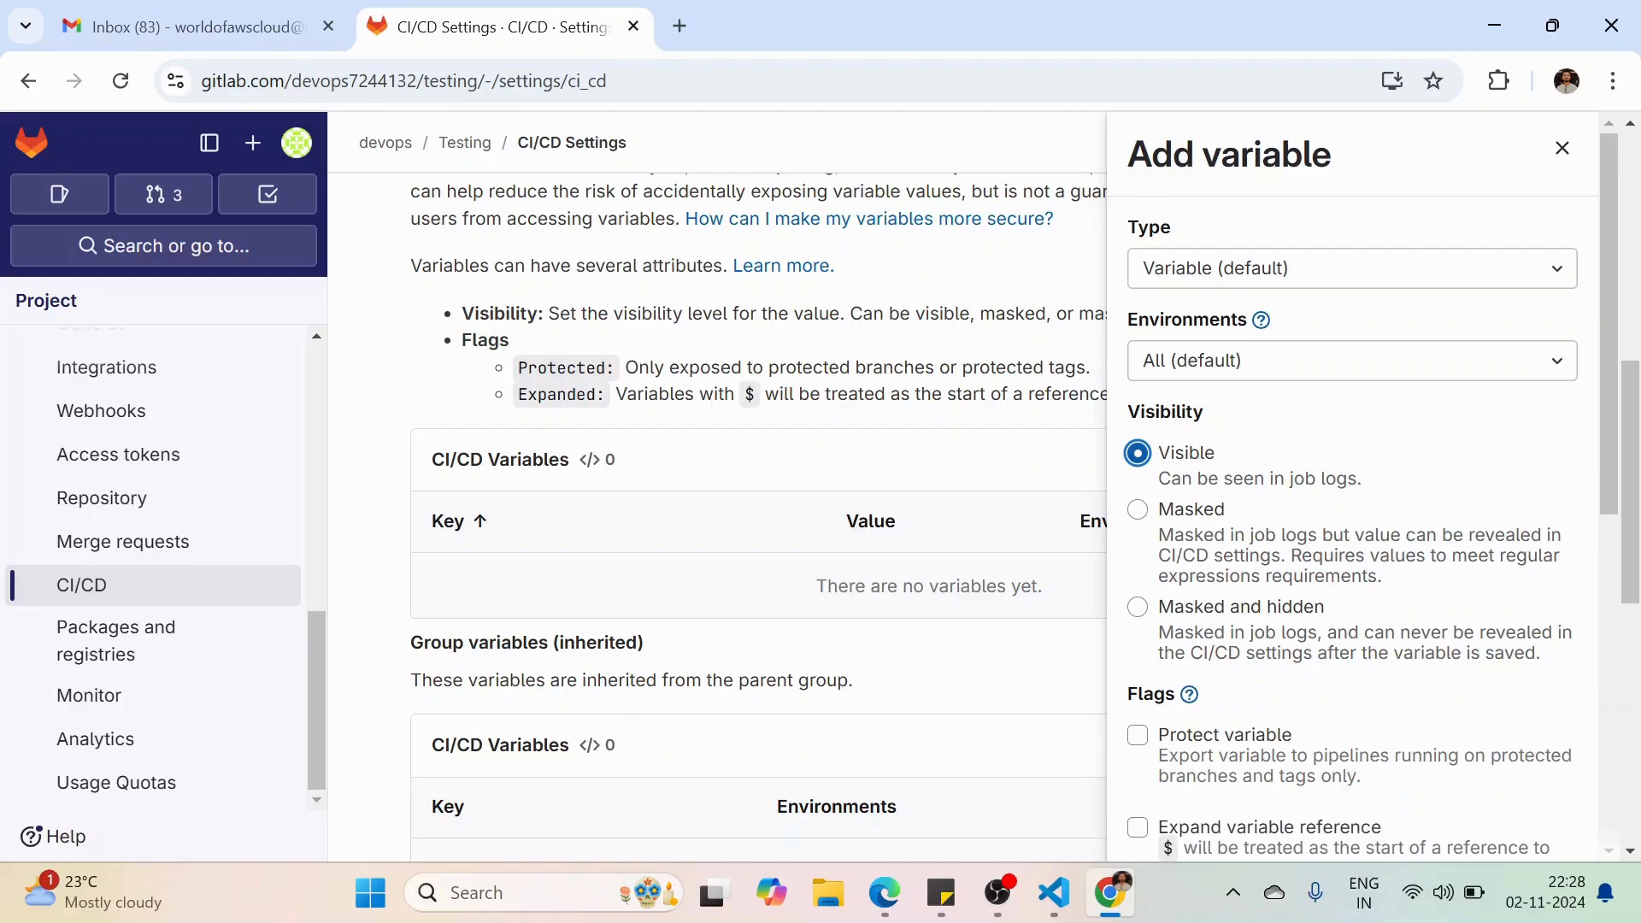
scroll(1363, 491, down, 1)
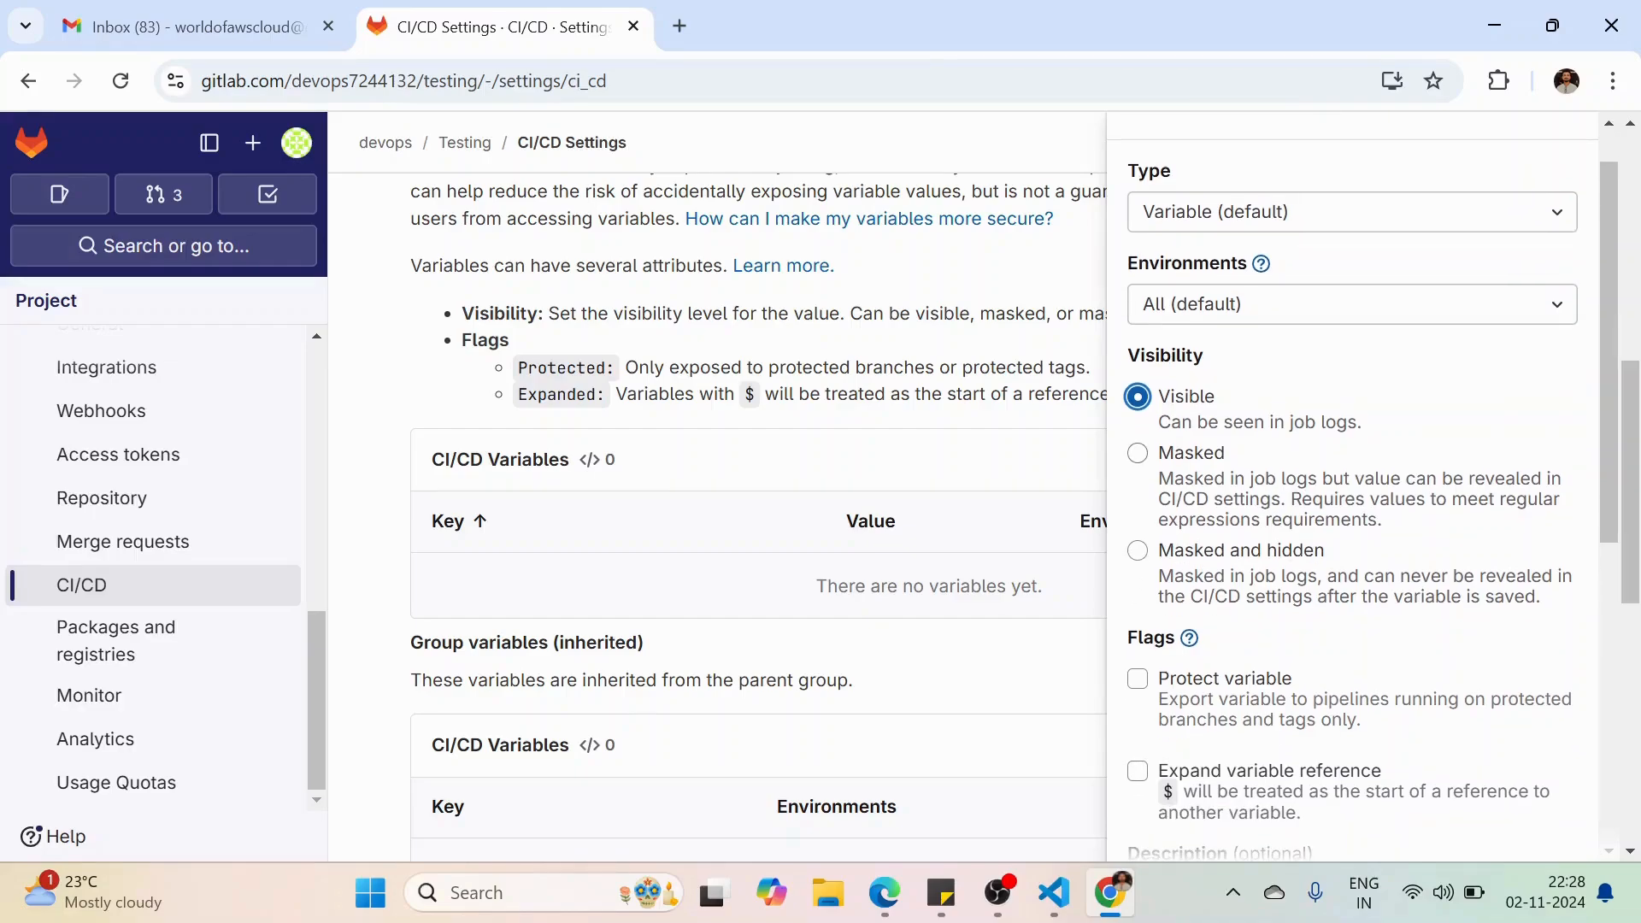
click(1138, 453)
scroll(1352, 488, down, 5)
scroll(1353, 488, up, 5)
click(1138, 453)
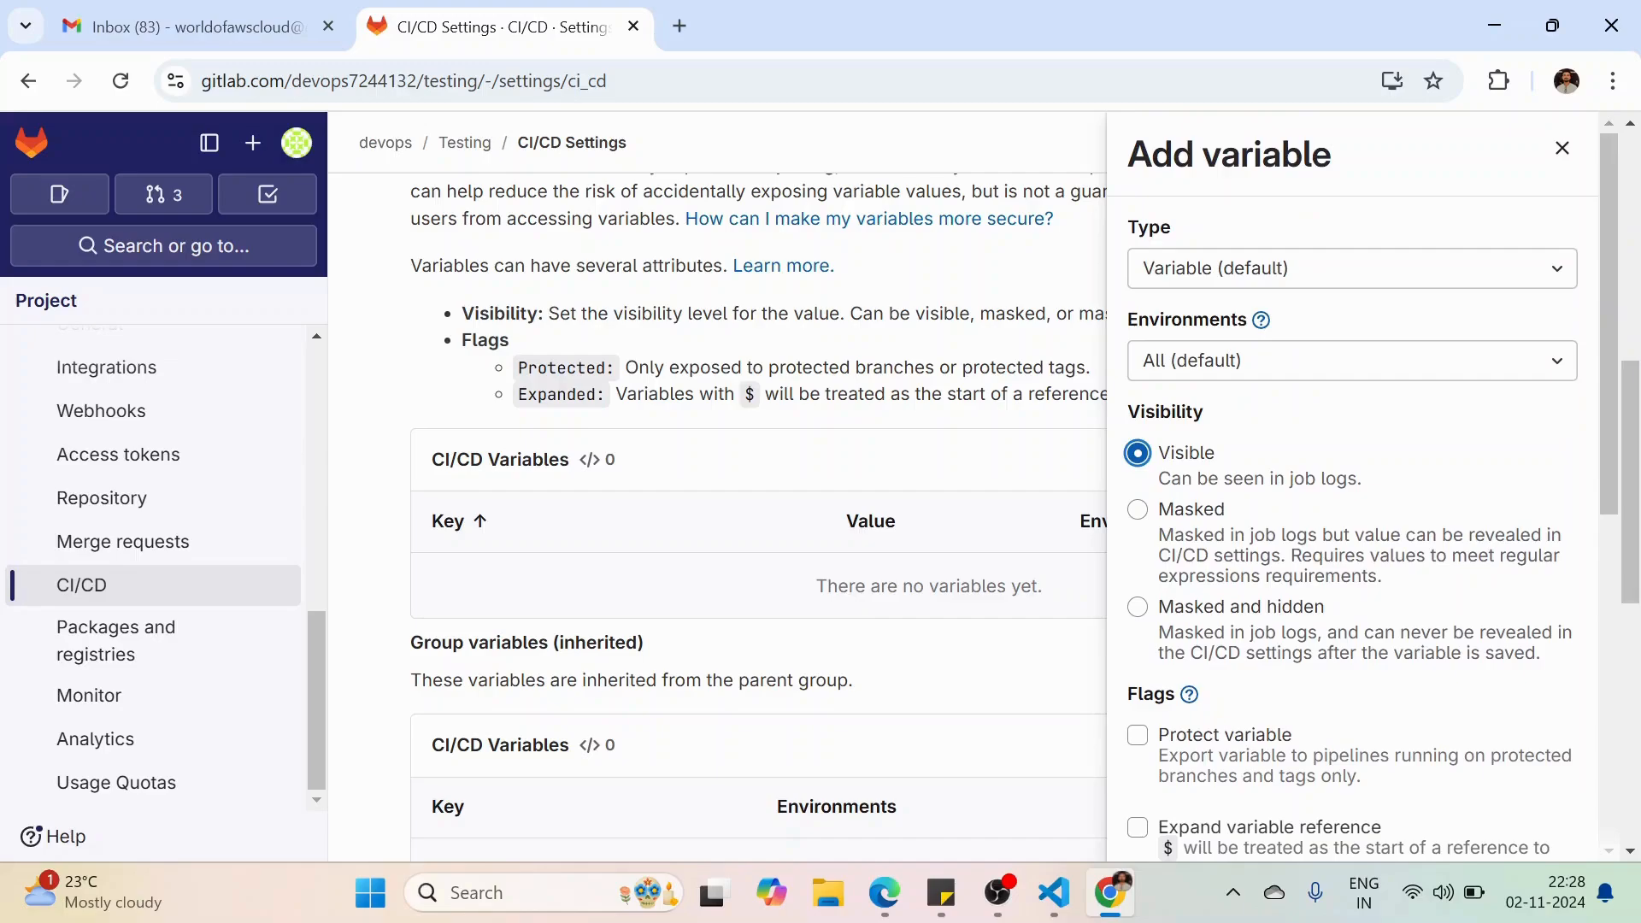
scroll(1352, 487, down, 5)
scroll(1353, 487, up, 5)
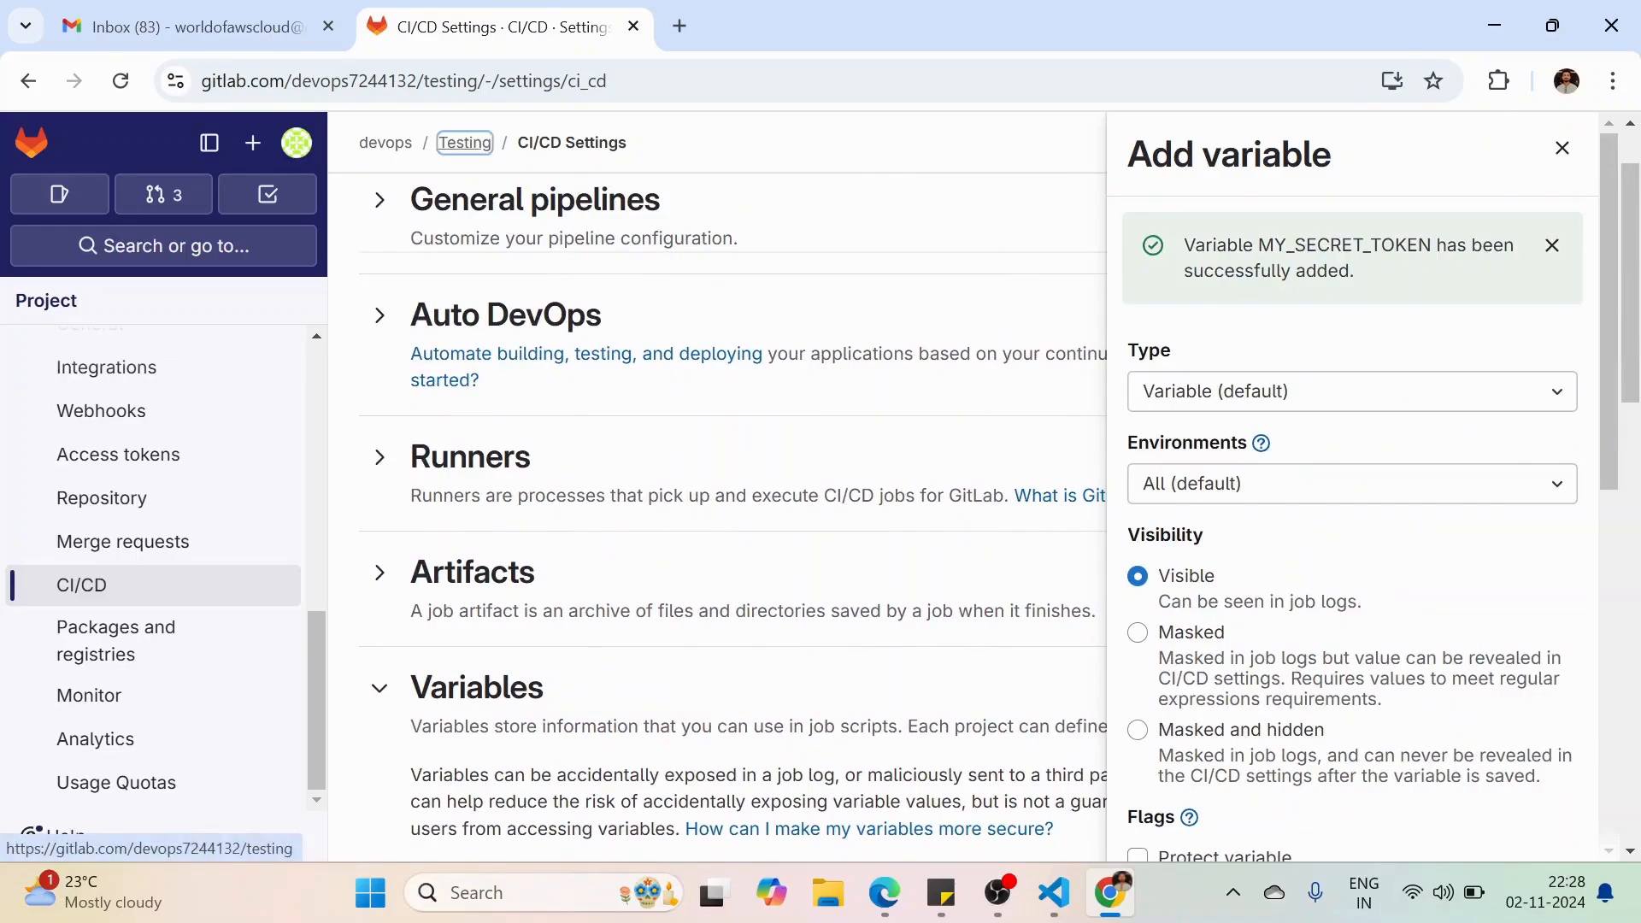
Open the Testing project's repository and switch it to the next_release branch
click(465, 143)
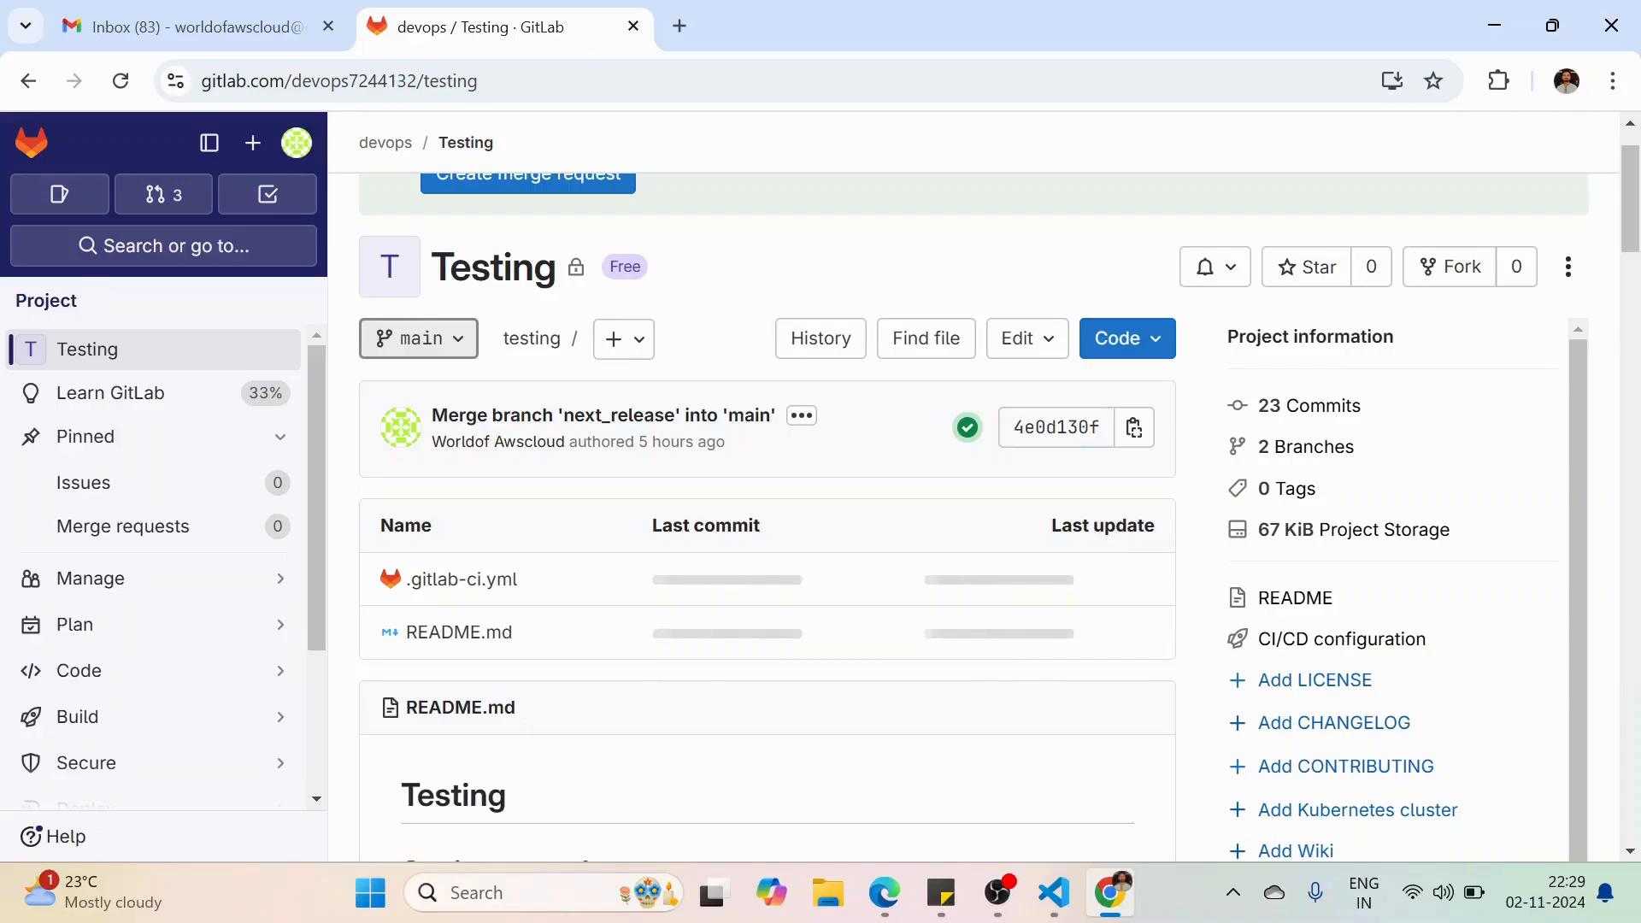
click(419, 339)
click(460, 540)
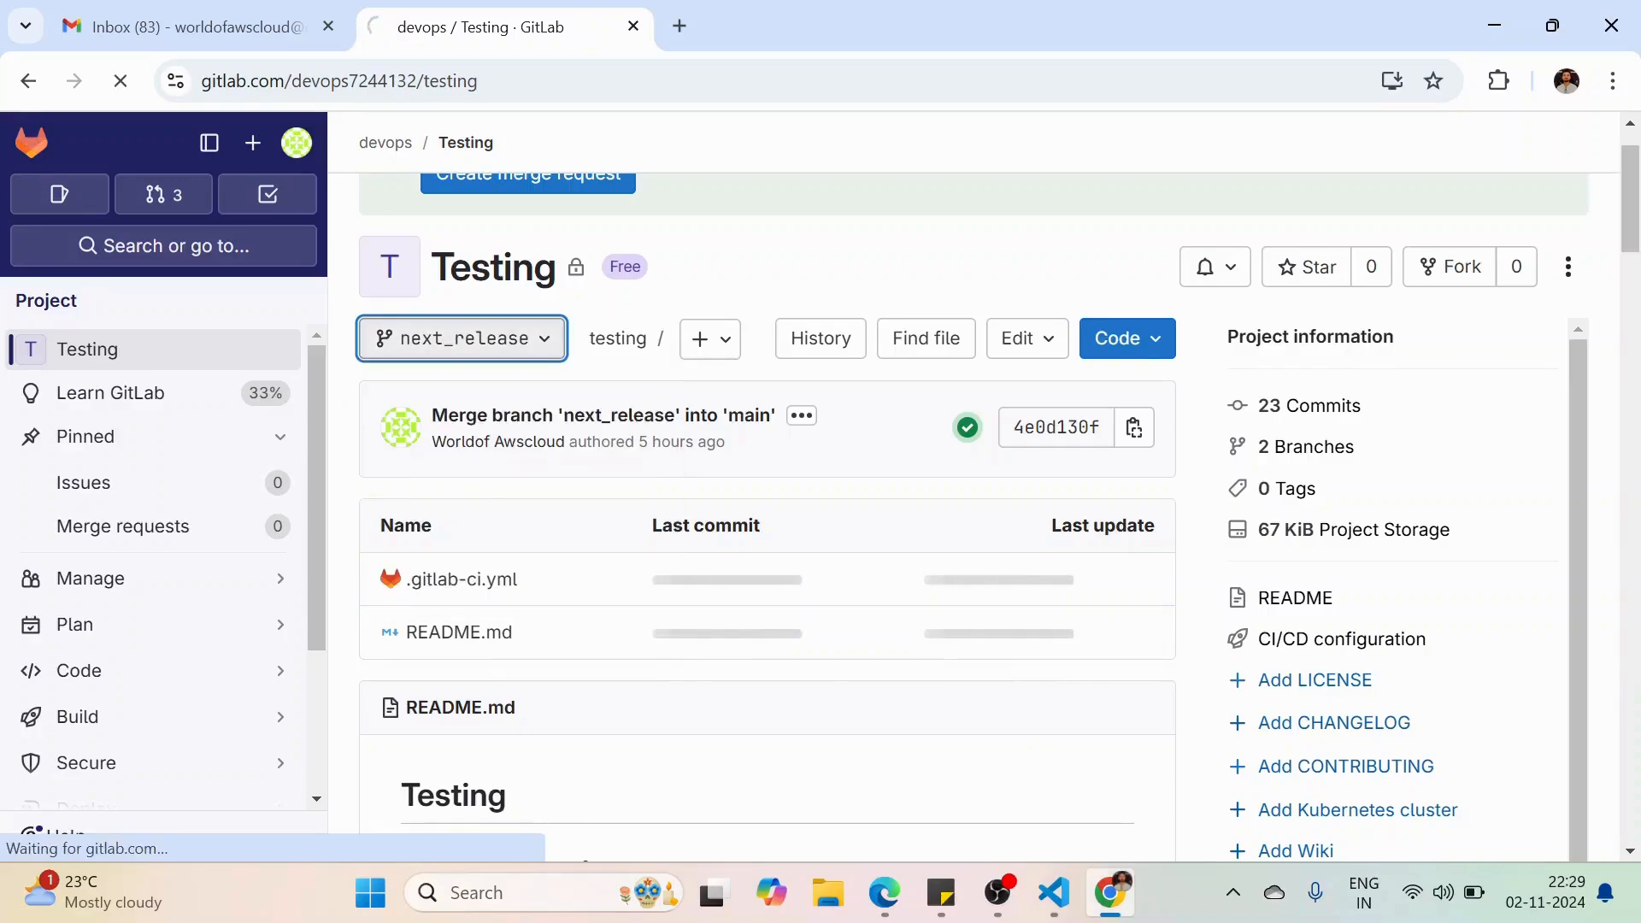
In VS Code, add the line echo "Masking Variables $" below echo "Hello" in the Build job's script
click(1054, 893)
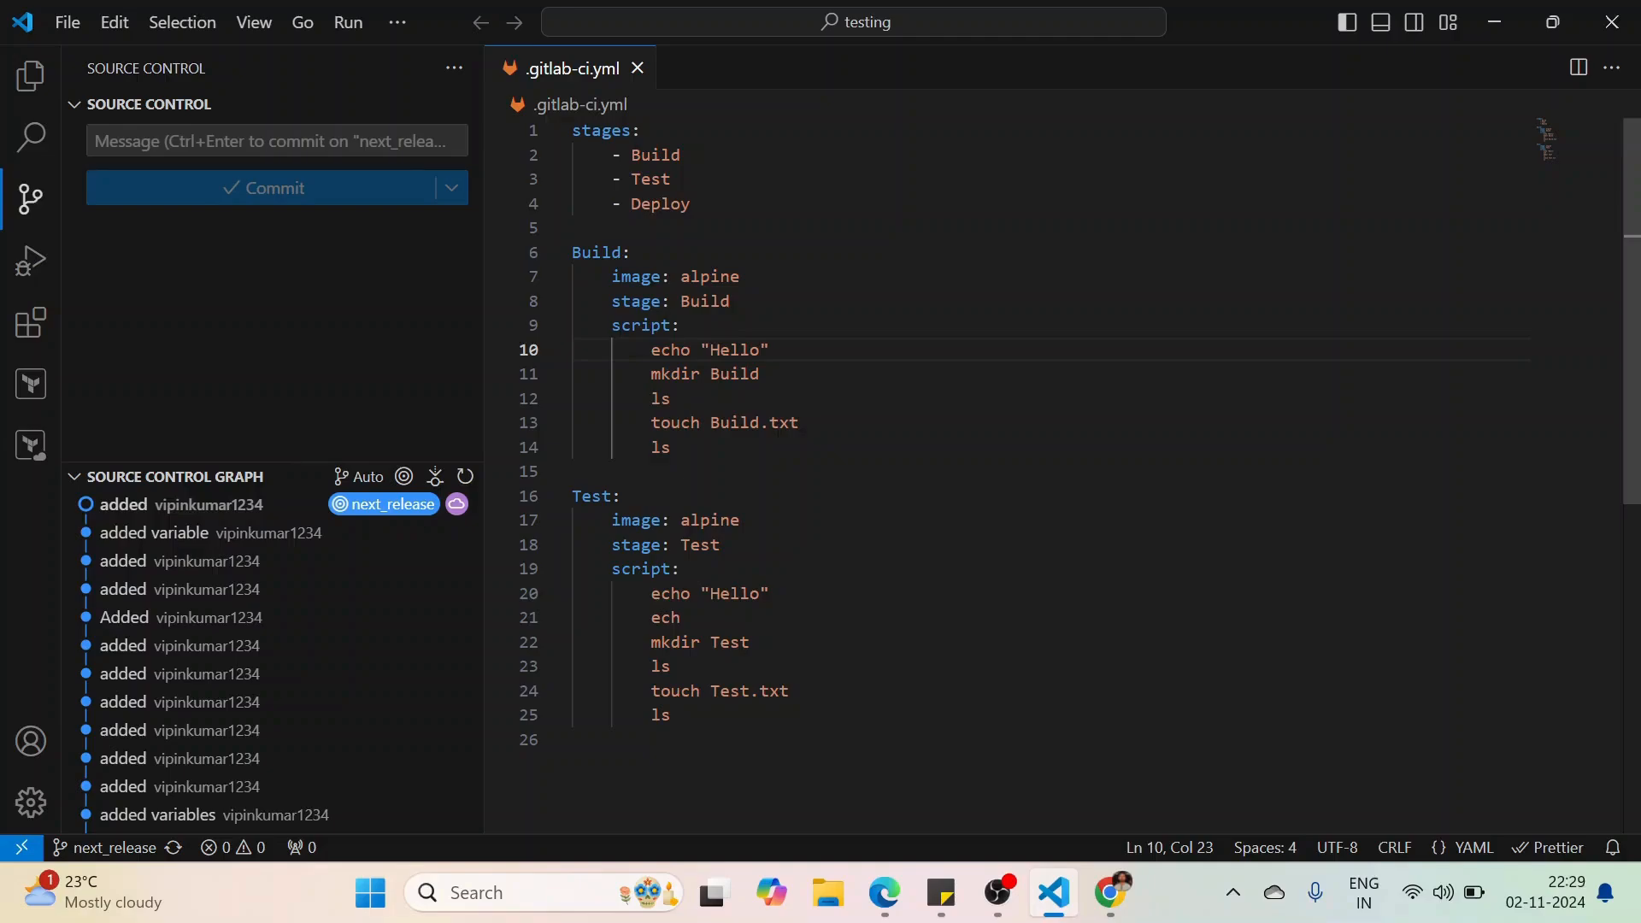
key(Return)
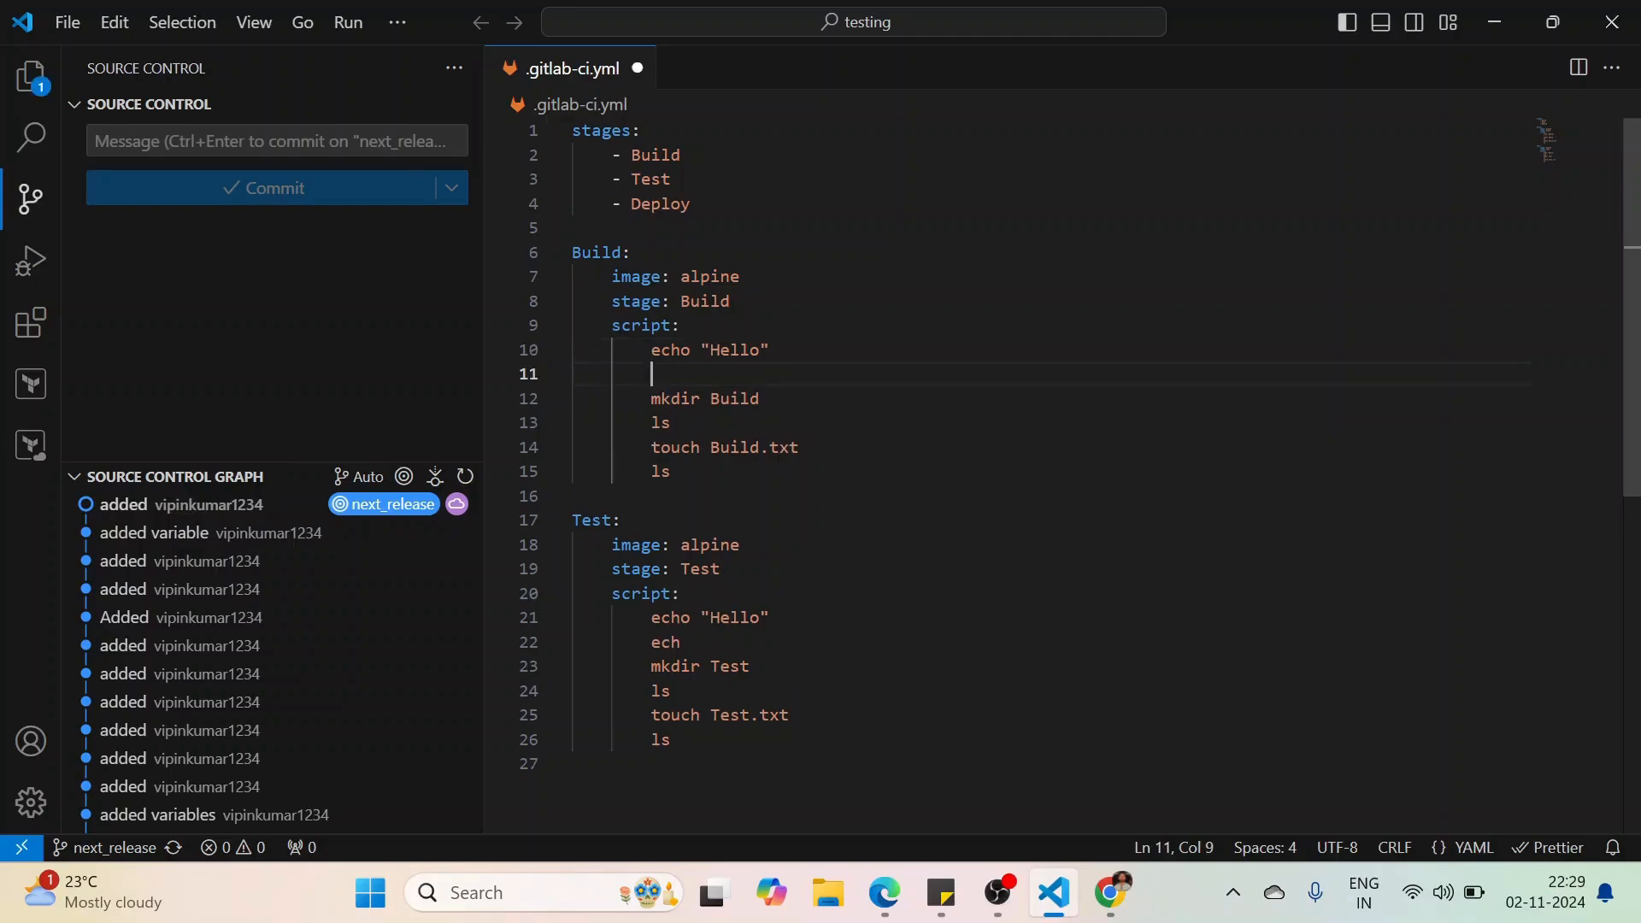
text(echo "Masking Variables)
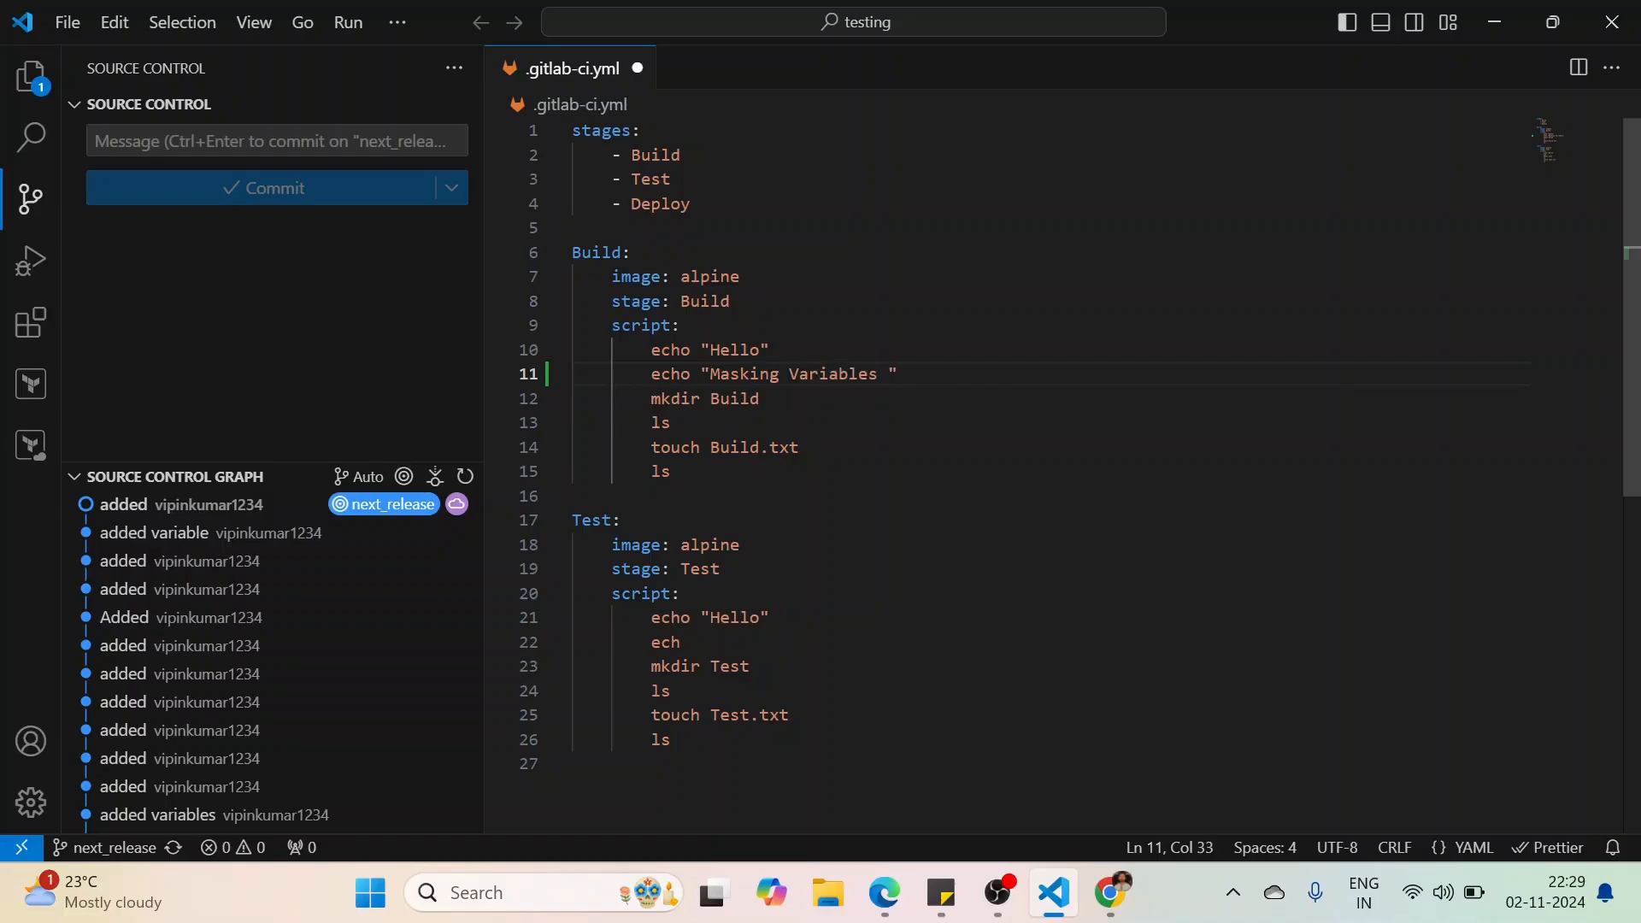
text( $)
Copy the variable name MY_SECRET_TOKEN from the PDF tutorial, insert it after the $ in the new echo line, and save .gitlab-ci.yml
key(alt+Tab)
drag(788, 531, 1012, 531)
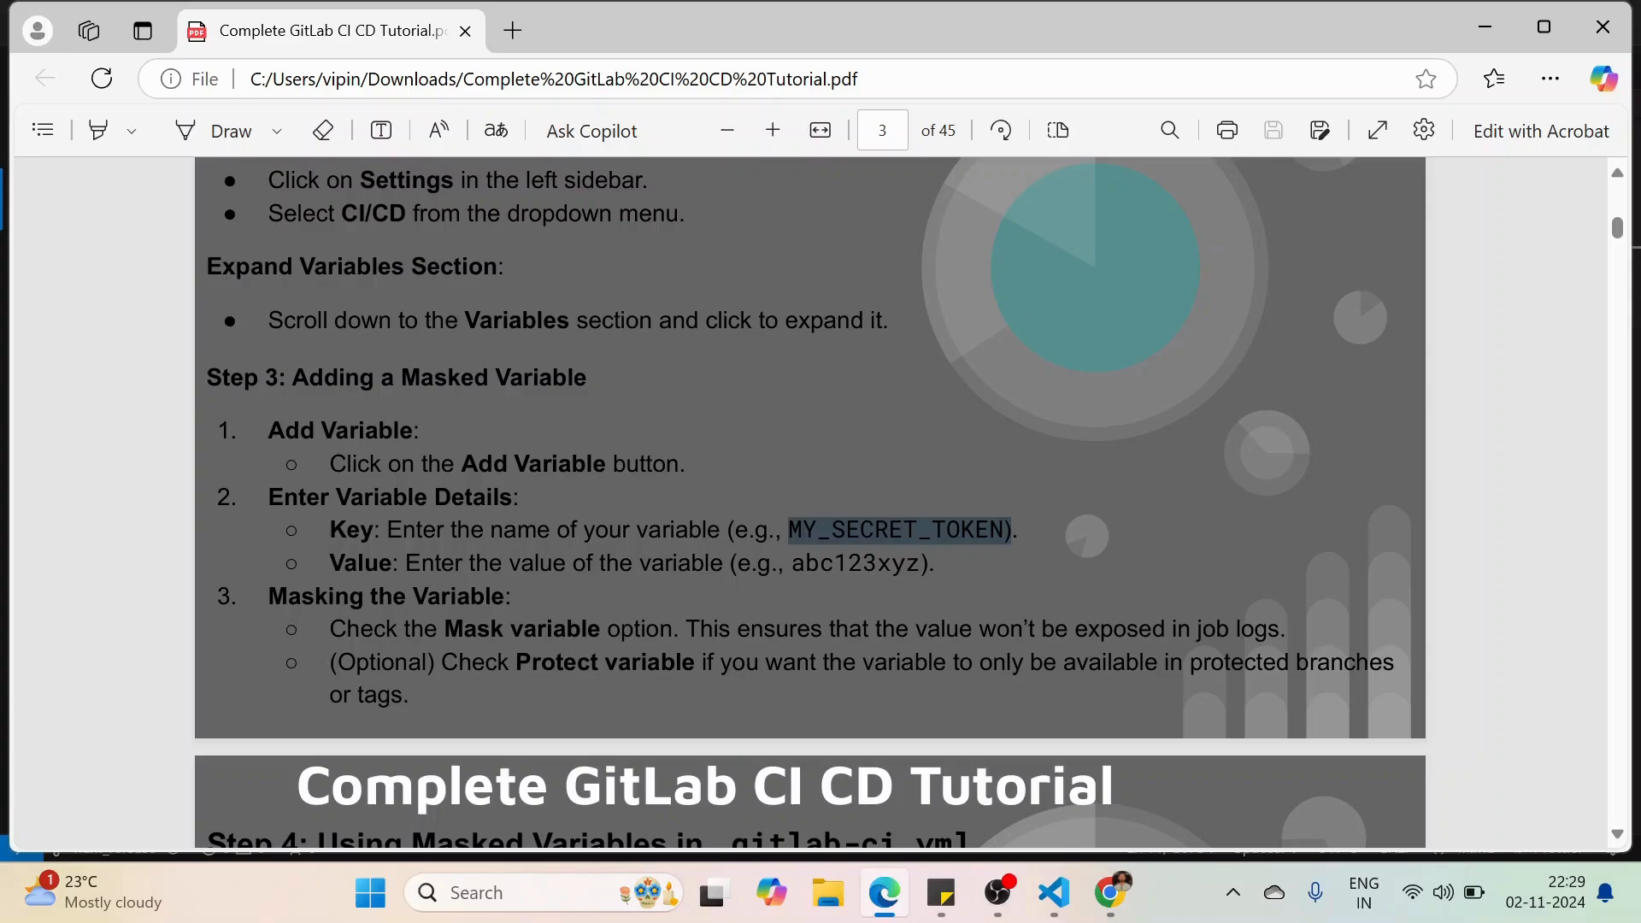
click(1013, 531)
drag(1007, 530, 788, 531)
key(ctrl+c)
click(1054, 892)
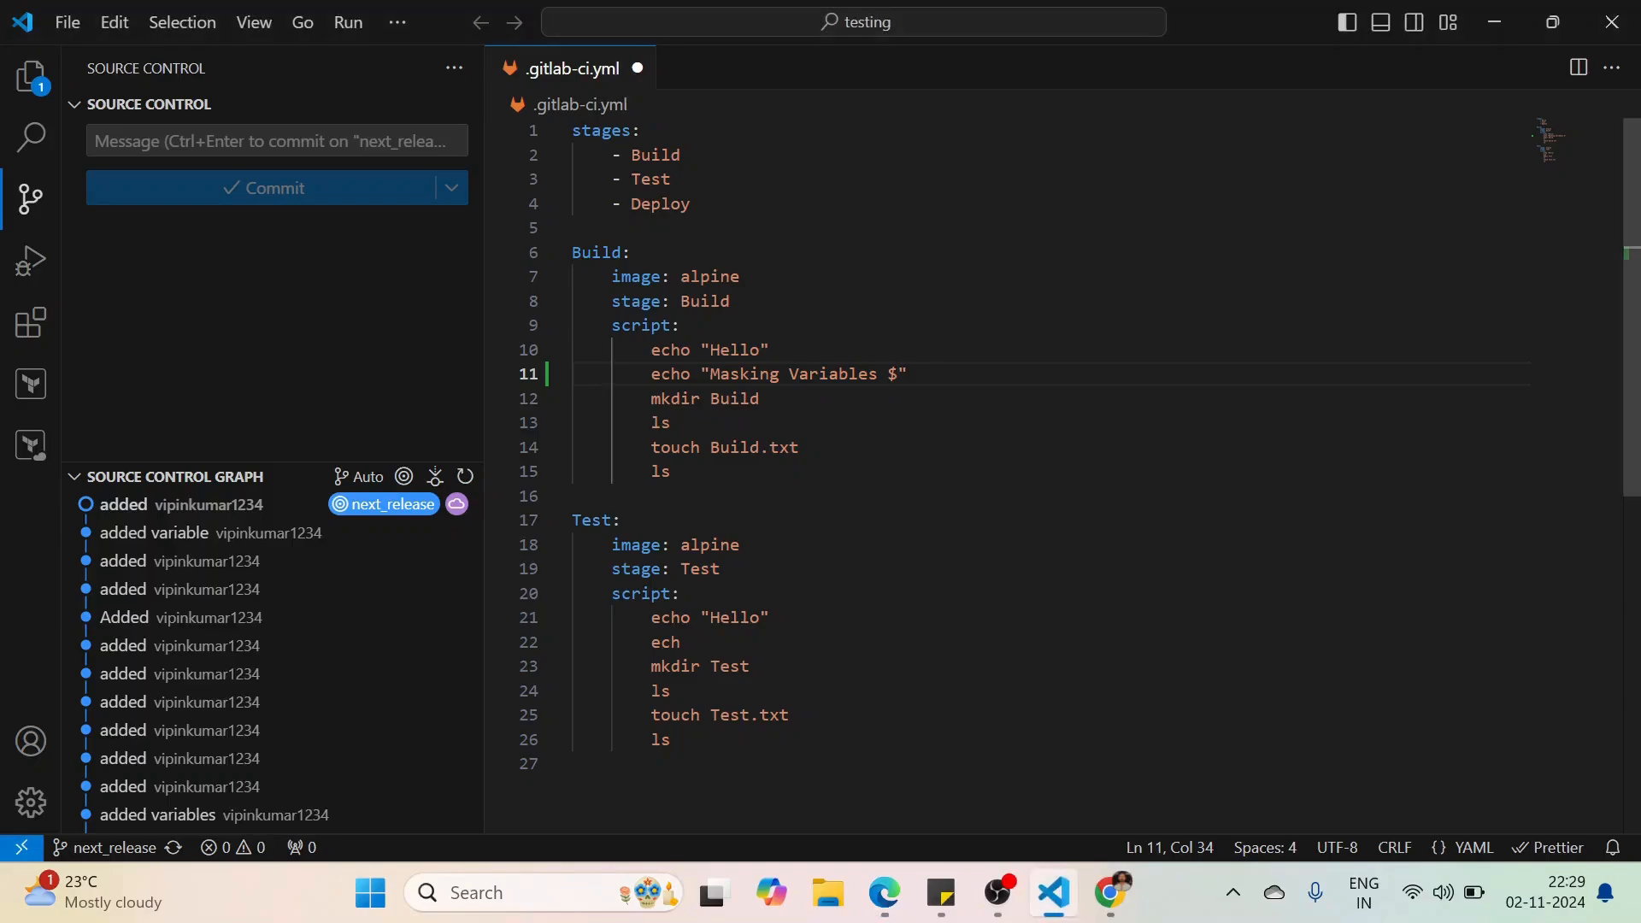
key(ctrl+v)
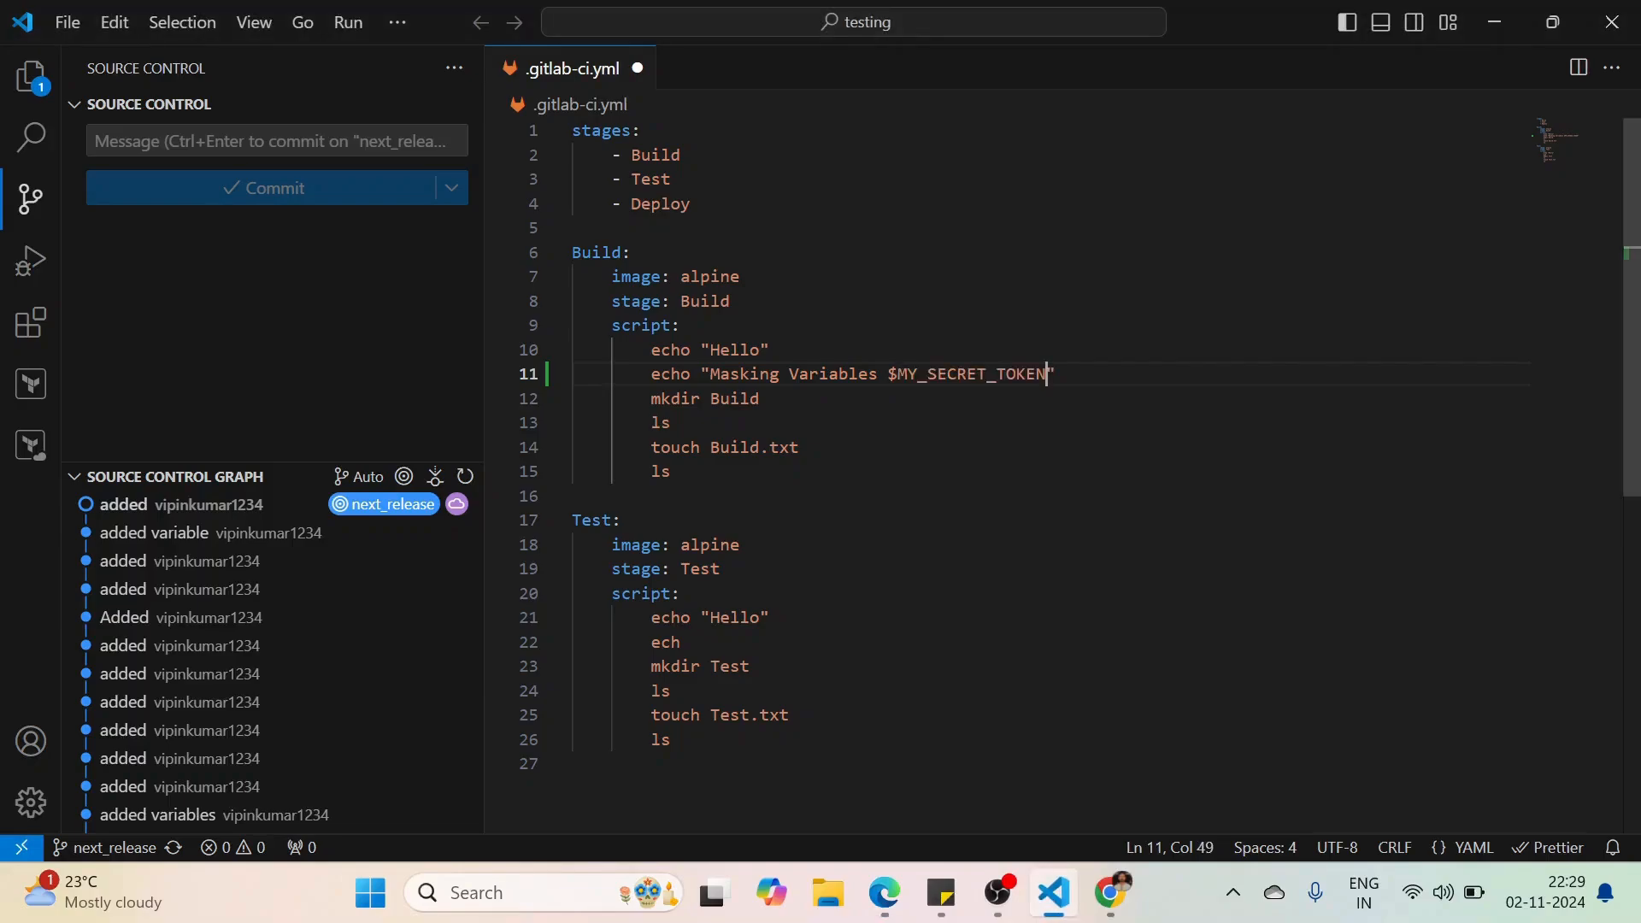
key(ctrl+s)
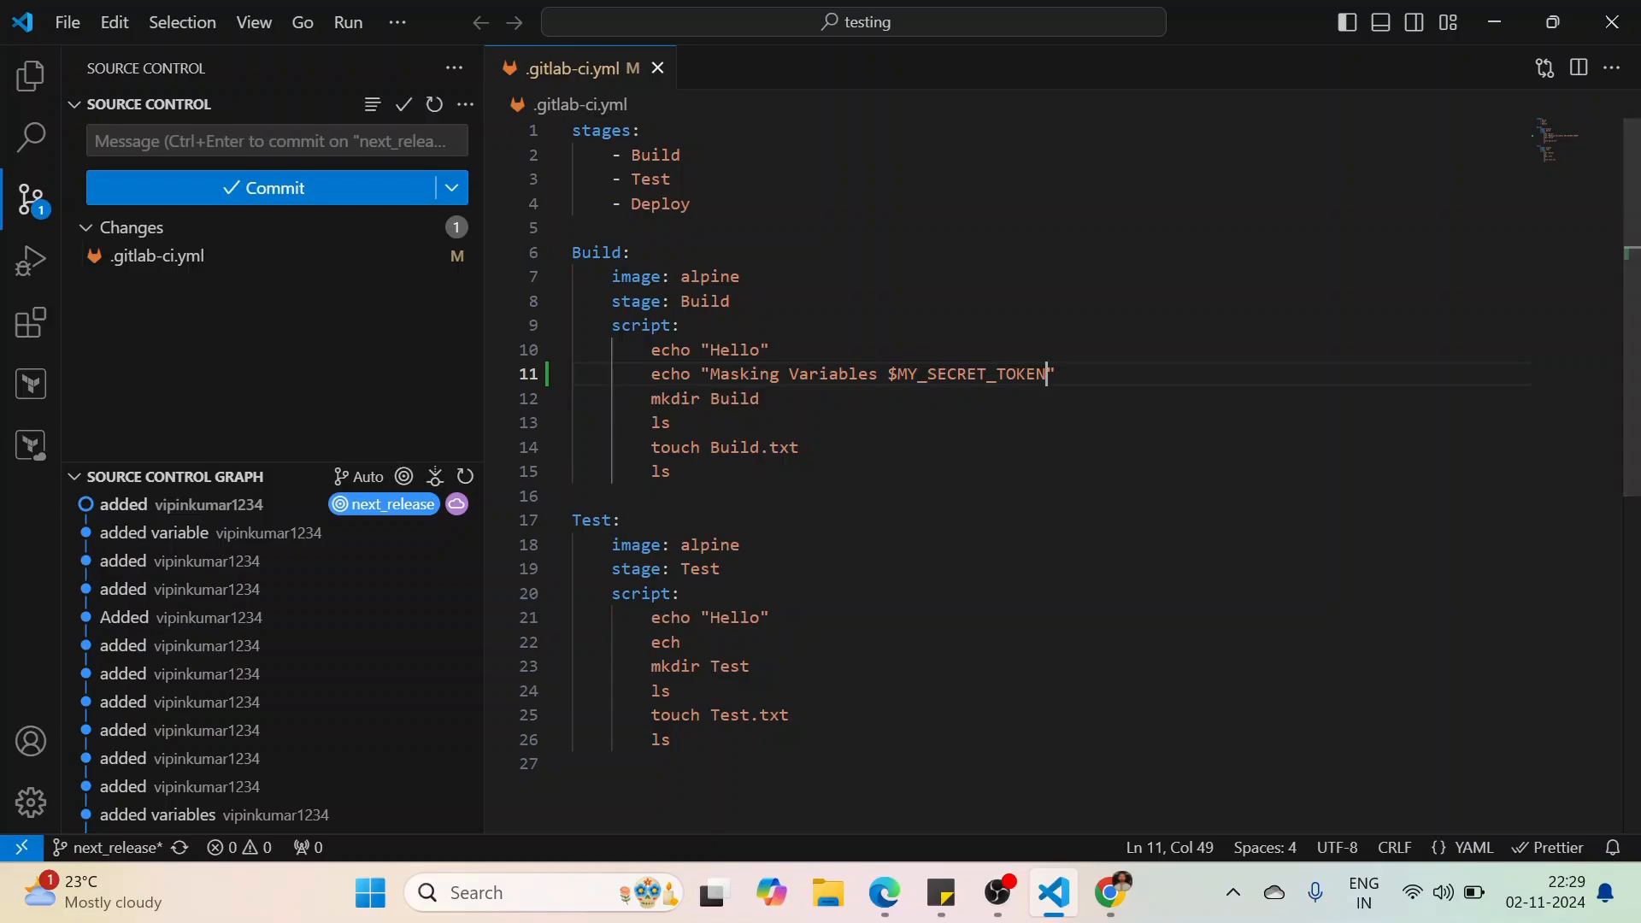
Commit the .gitlab-ci.yml change with the message "added variables" and sync it to the remote next_release branch
click(276, 141)
text(adde)
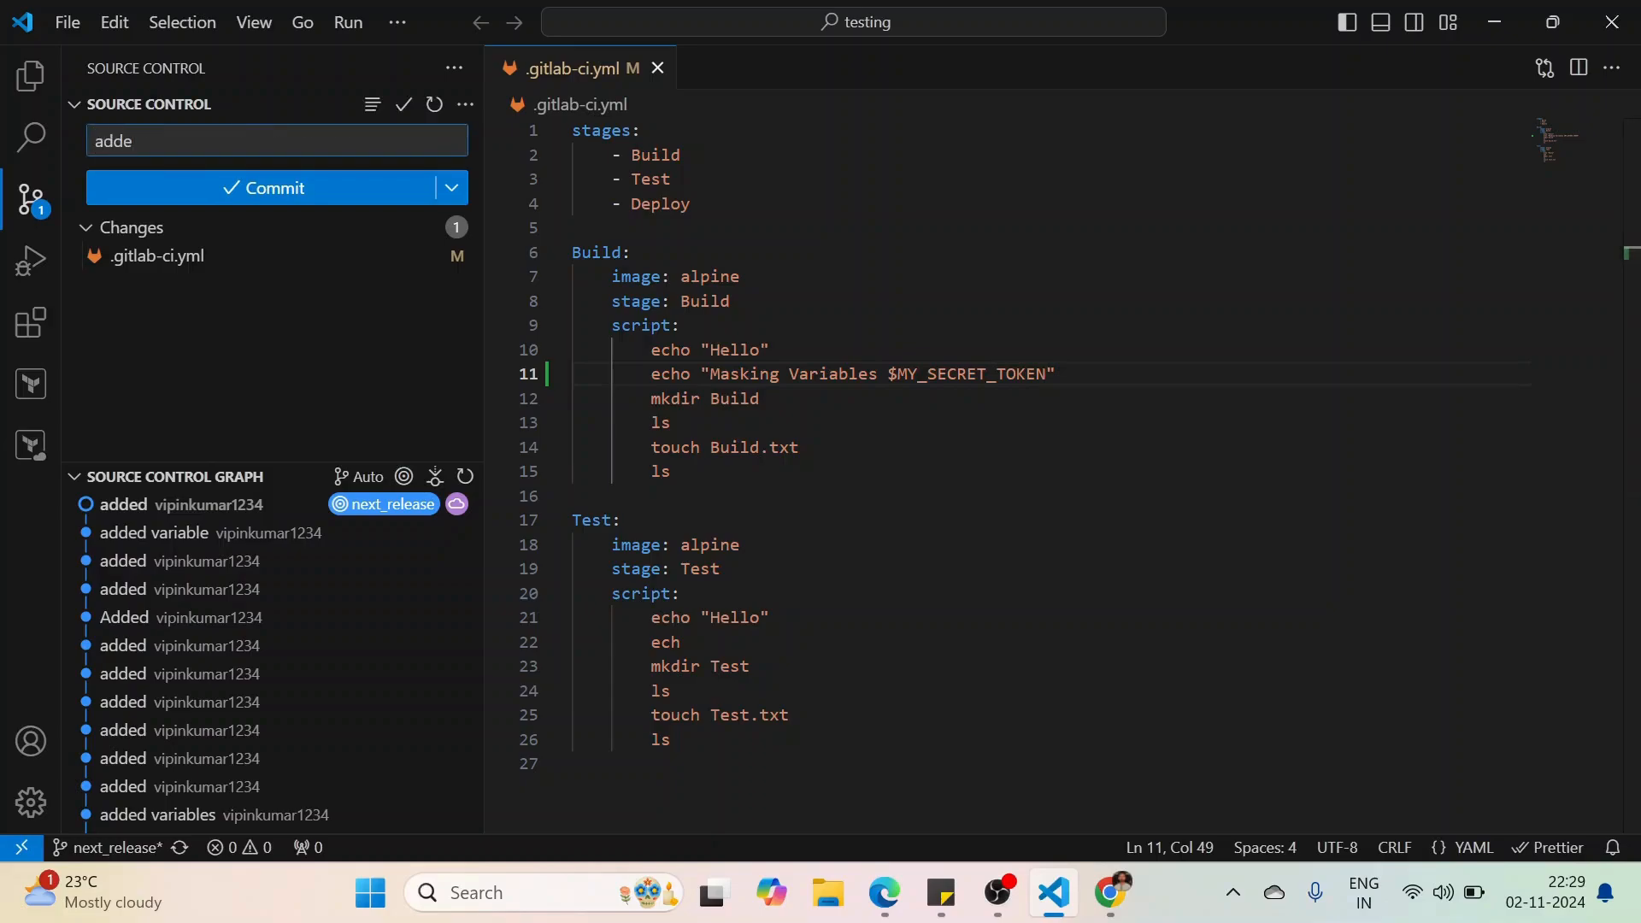
text(d variables)
key(ctrl+Return)
key(Return)
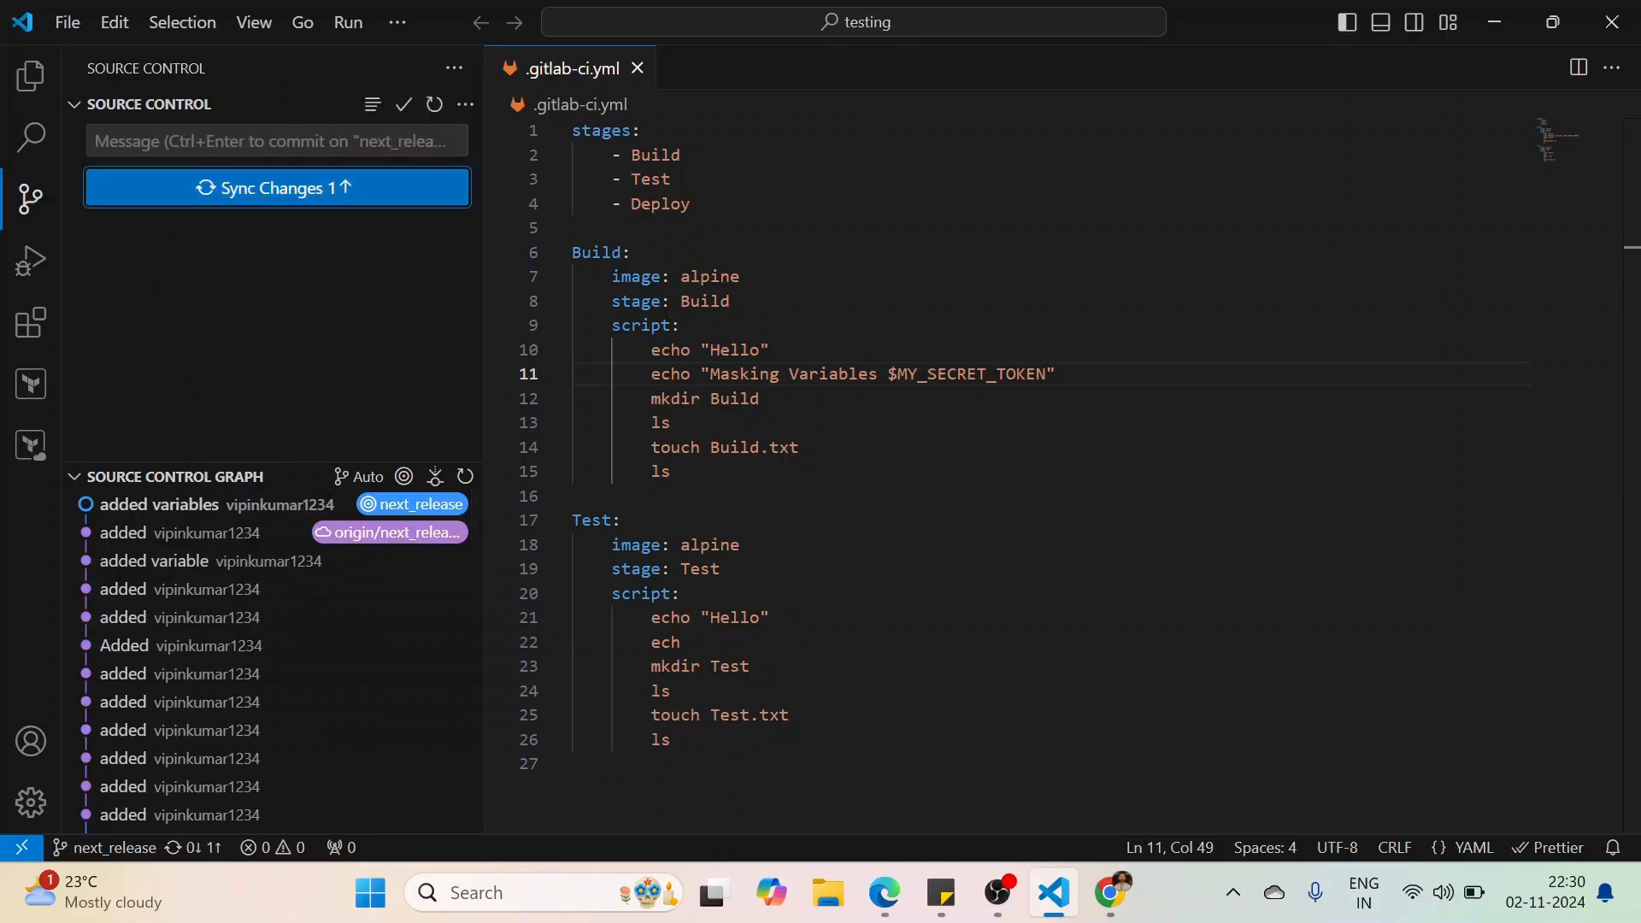
key(Return)
key(Return)
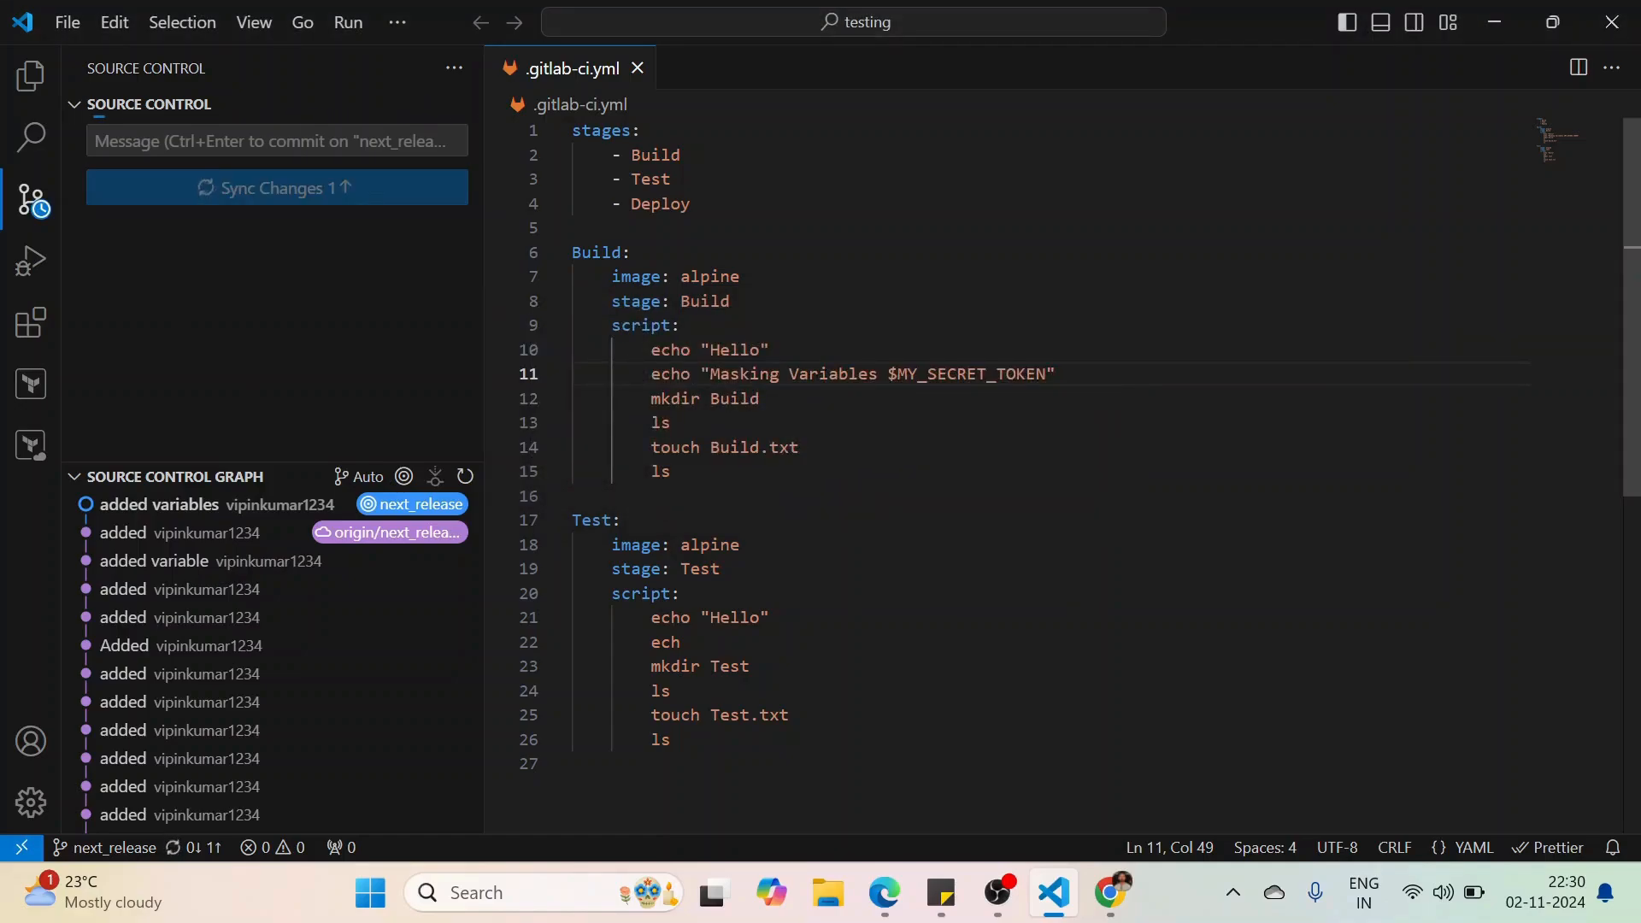
Switch to GitLab in Chrome, open the Testing project's pipelines list, and reload it
click(1110, 892)
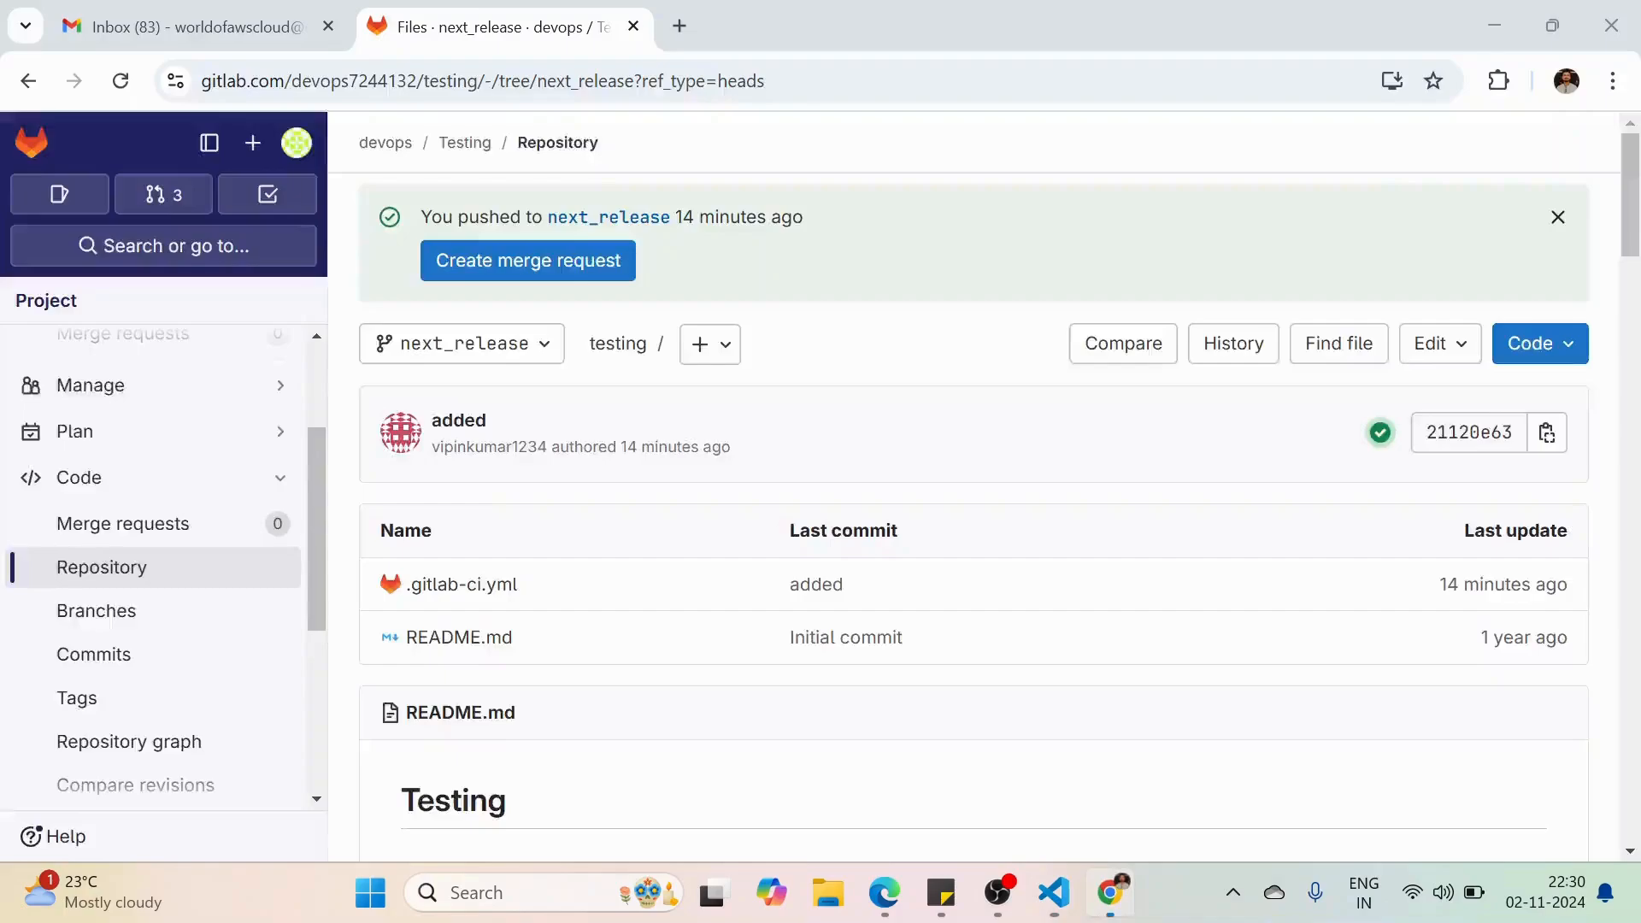
scroll(274, 565, down, 4)
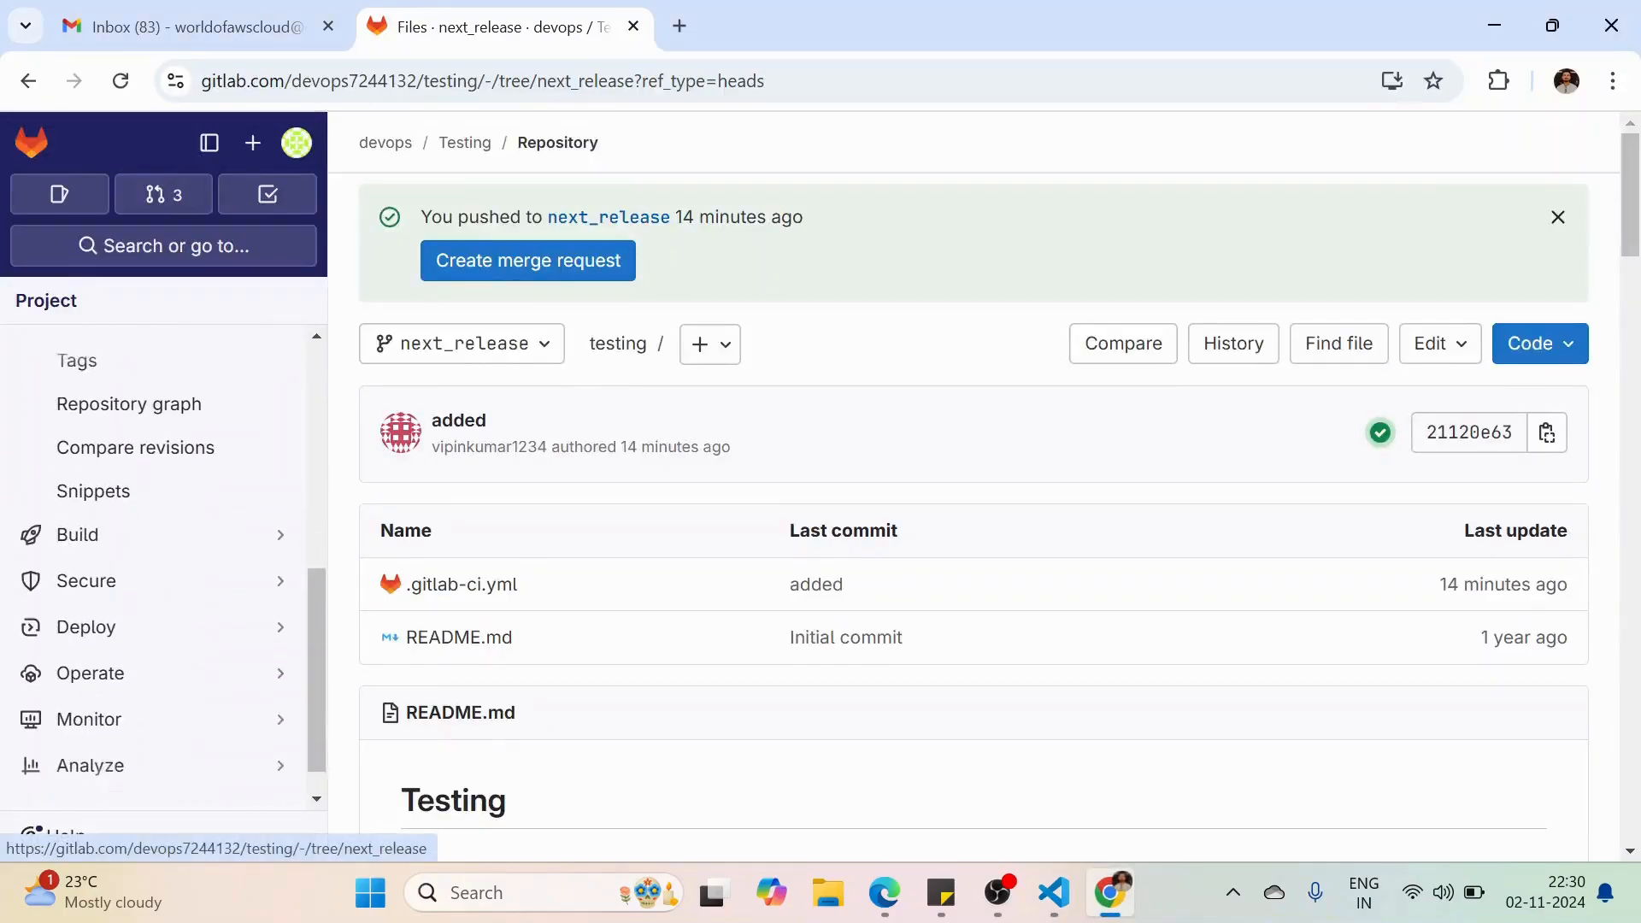
mouse_move(275, 560)
click(256, 513)
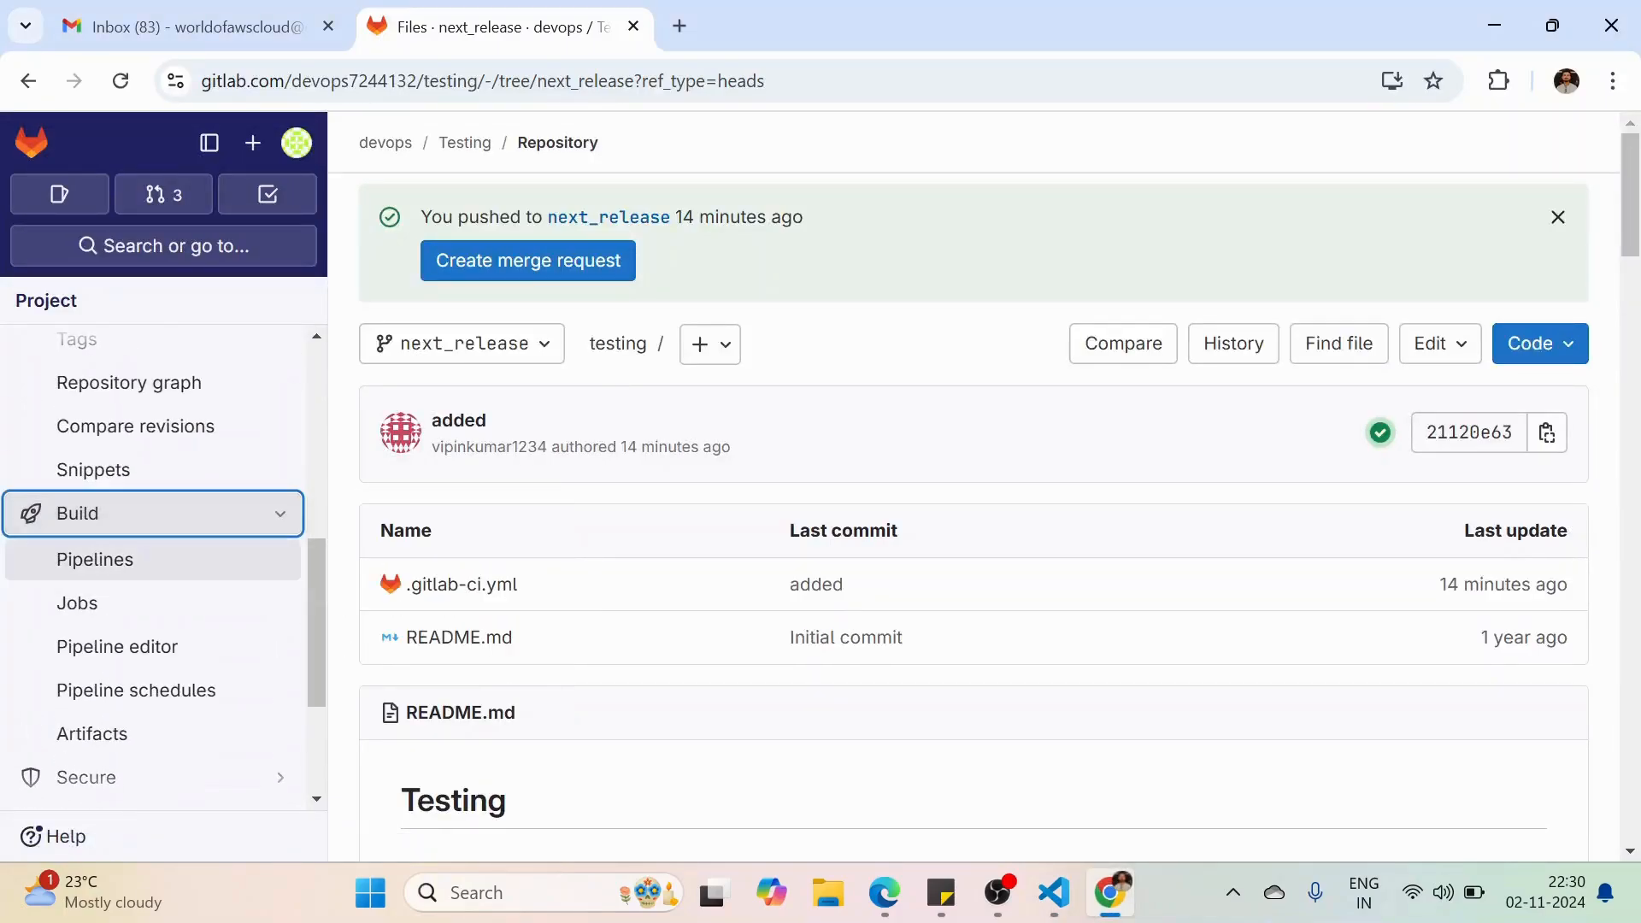
click(214, 559)
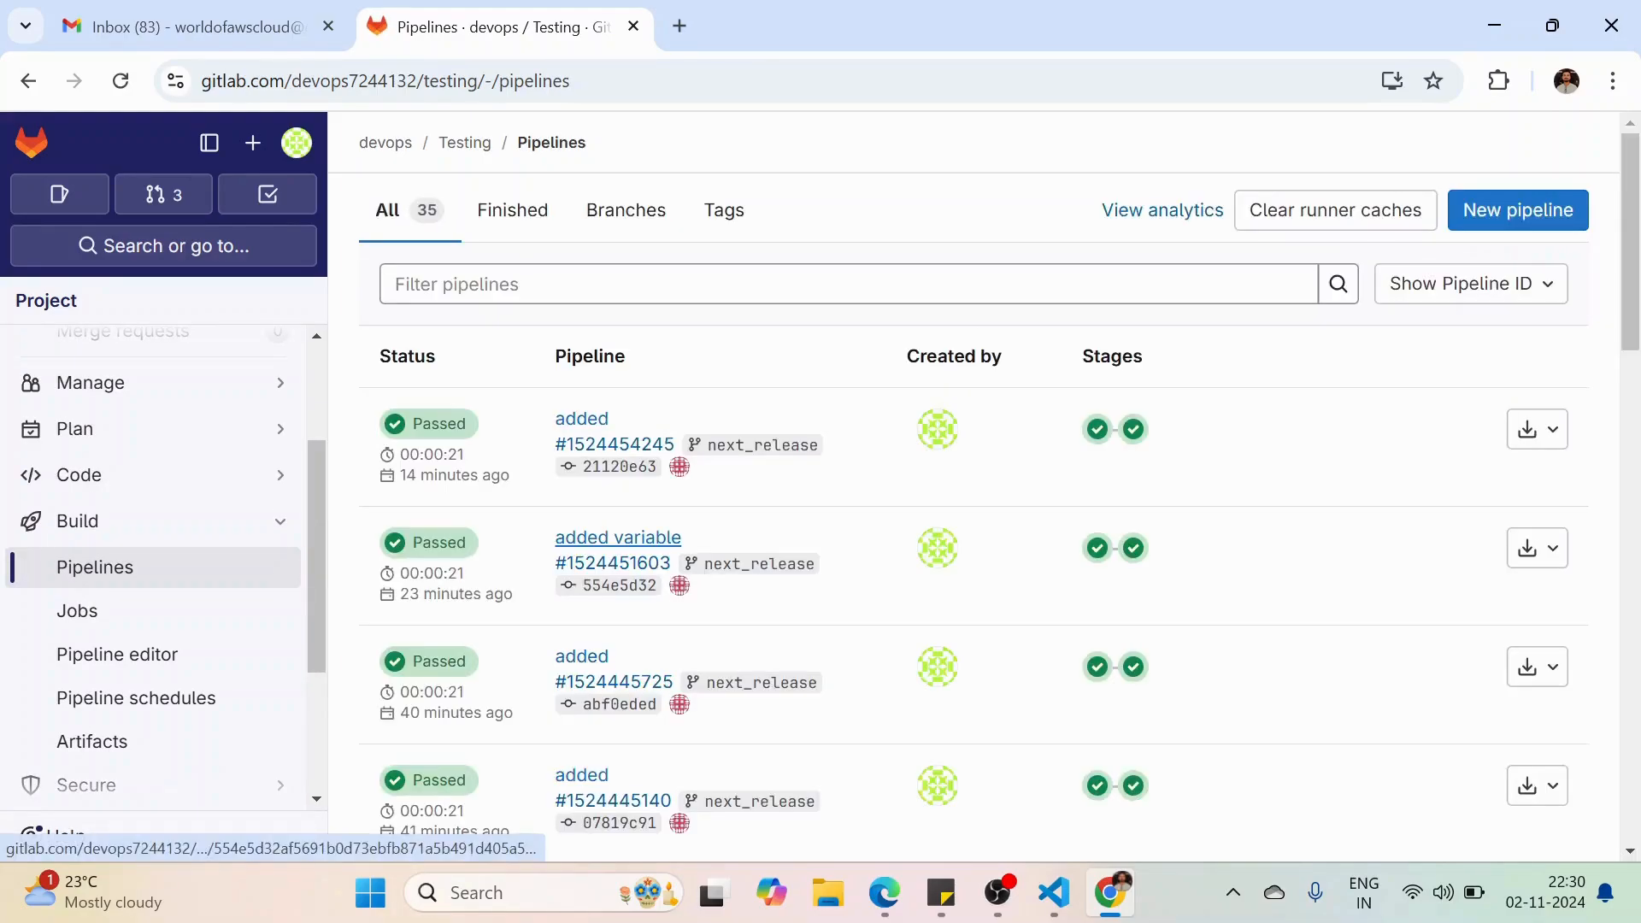
click(121, 80)
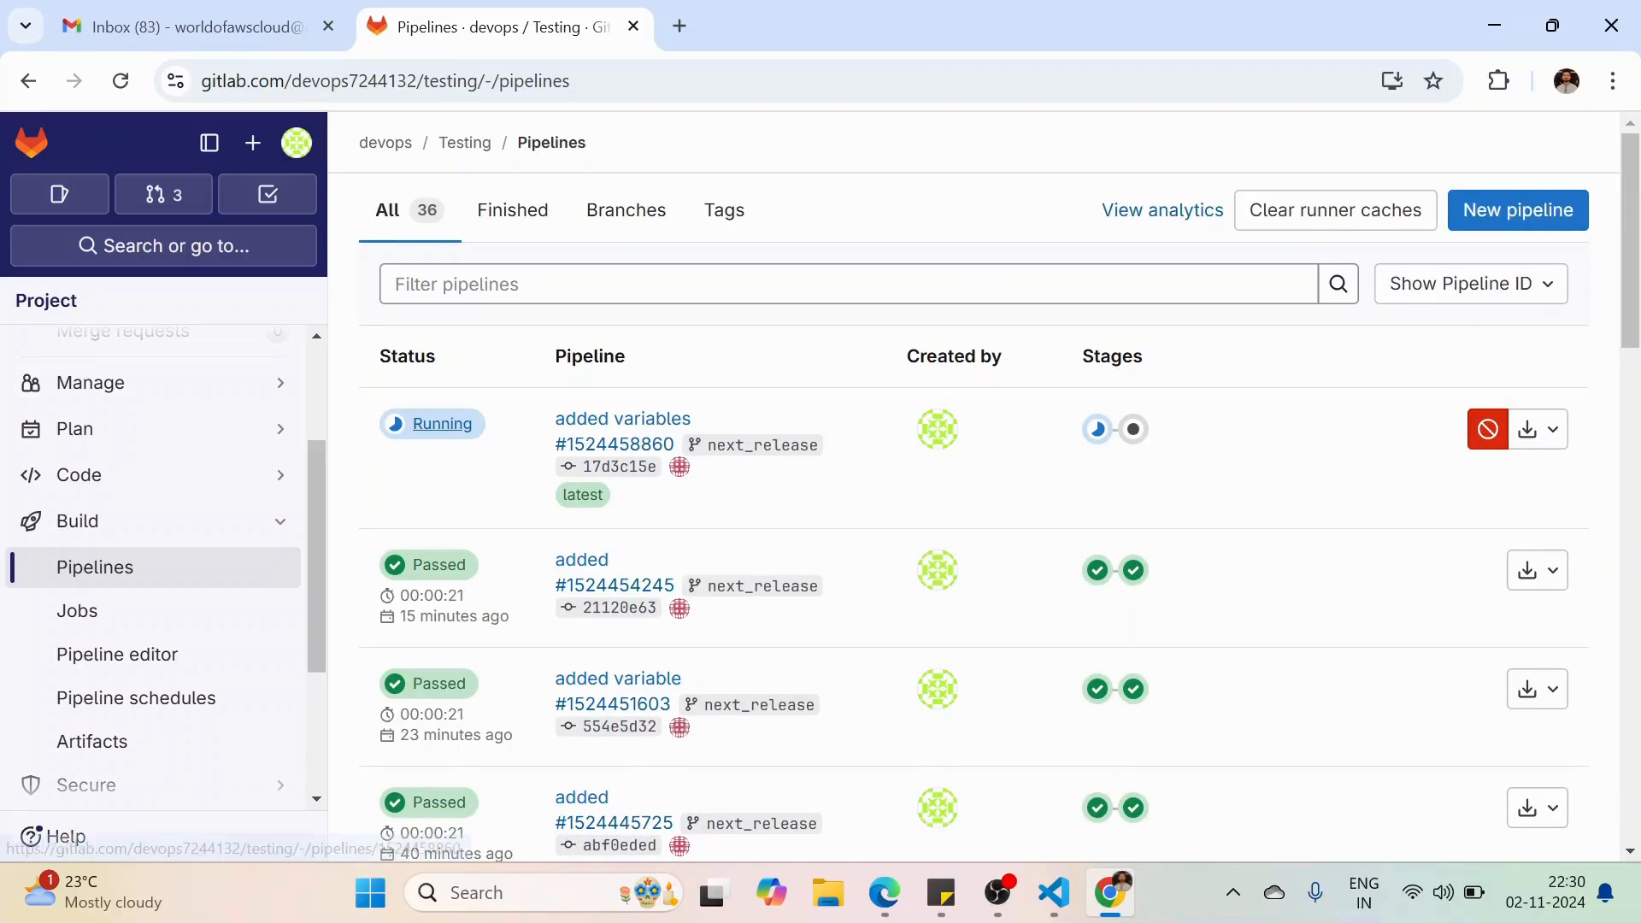
Open the latest "added variables" pipeline's Build job and examine how its log prints the MY_SECRET_TOKEN value
click(615, 444)
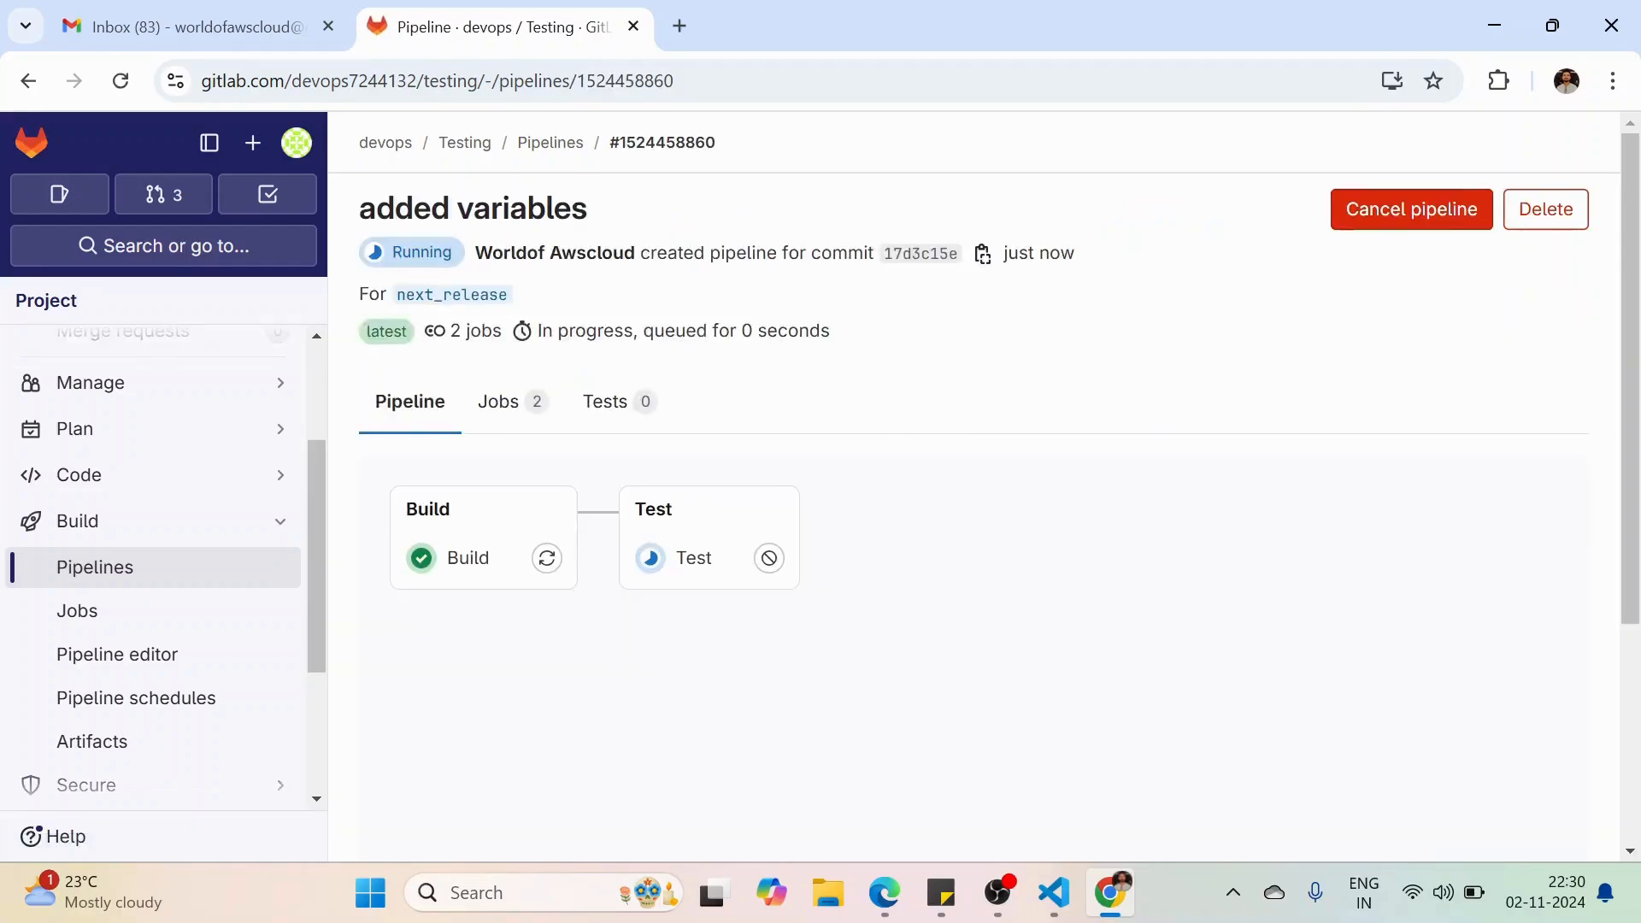
click(469, 558)
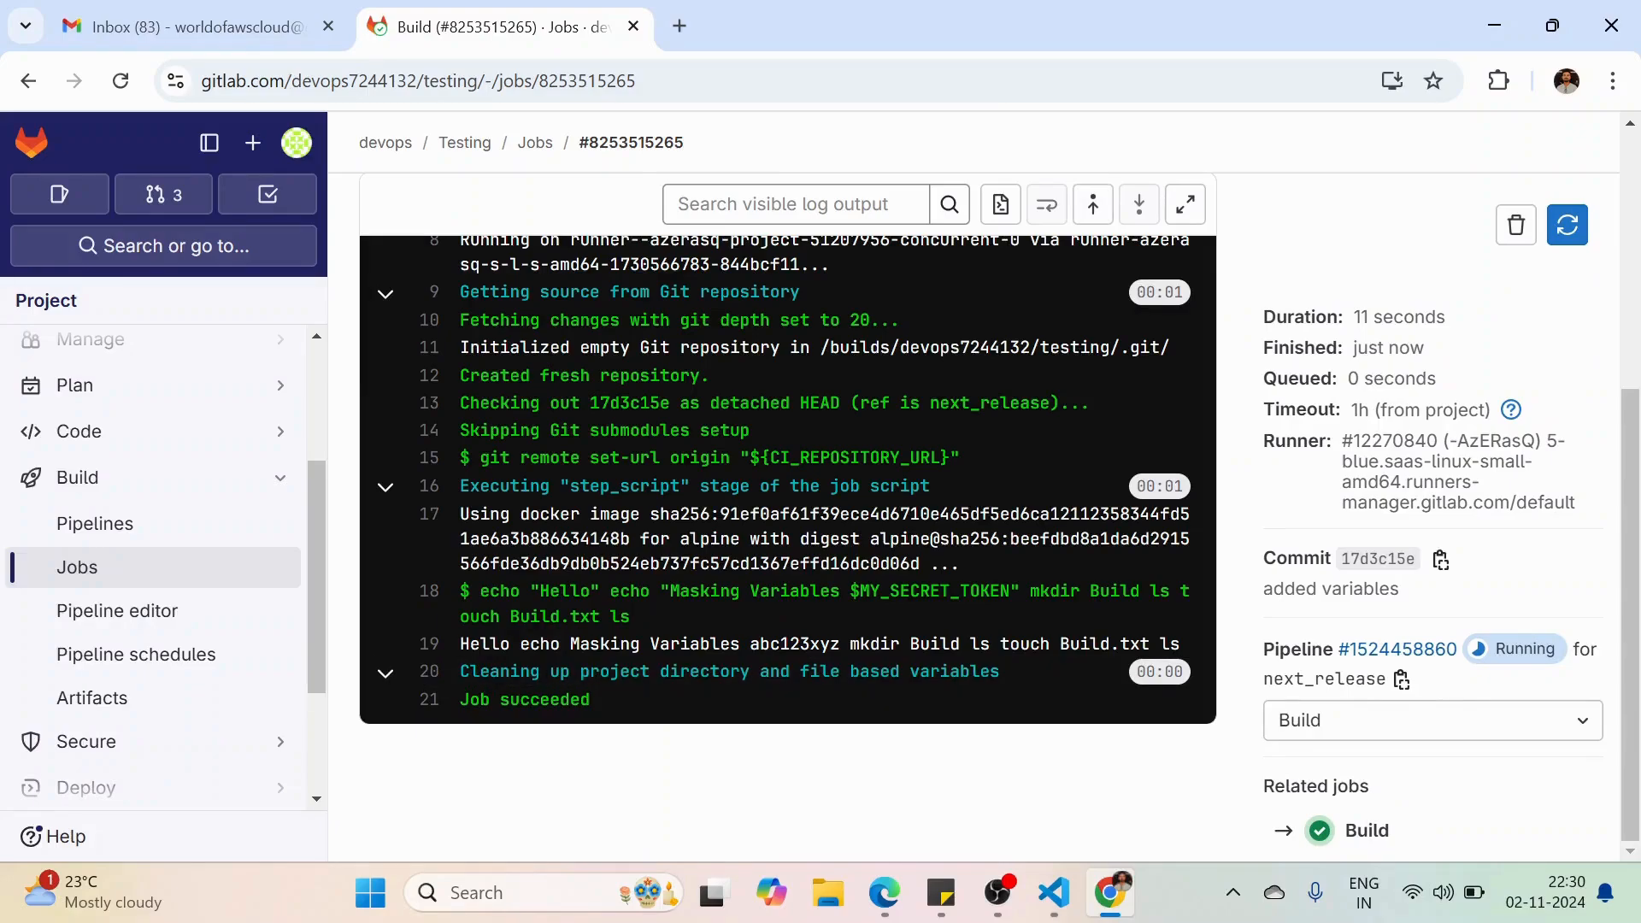
drag(460, 644, 751, 644)
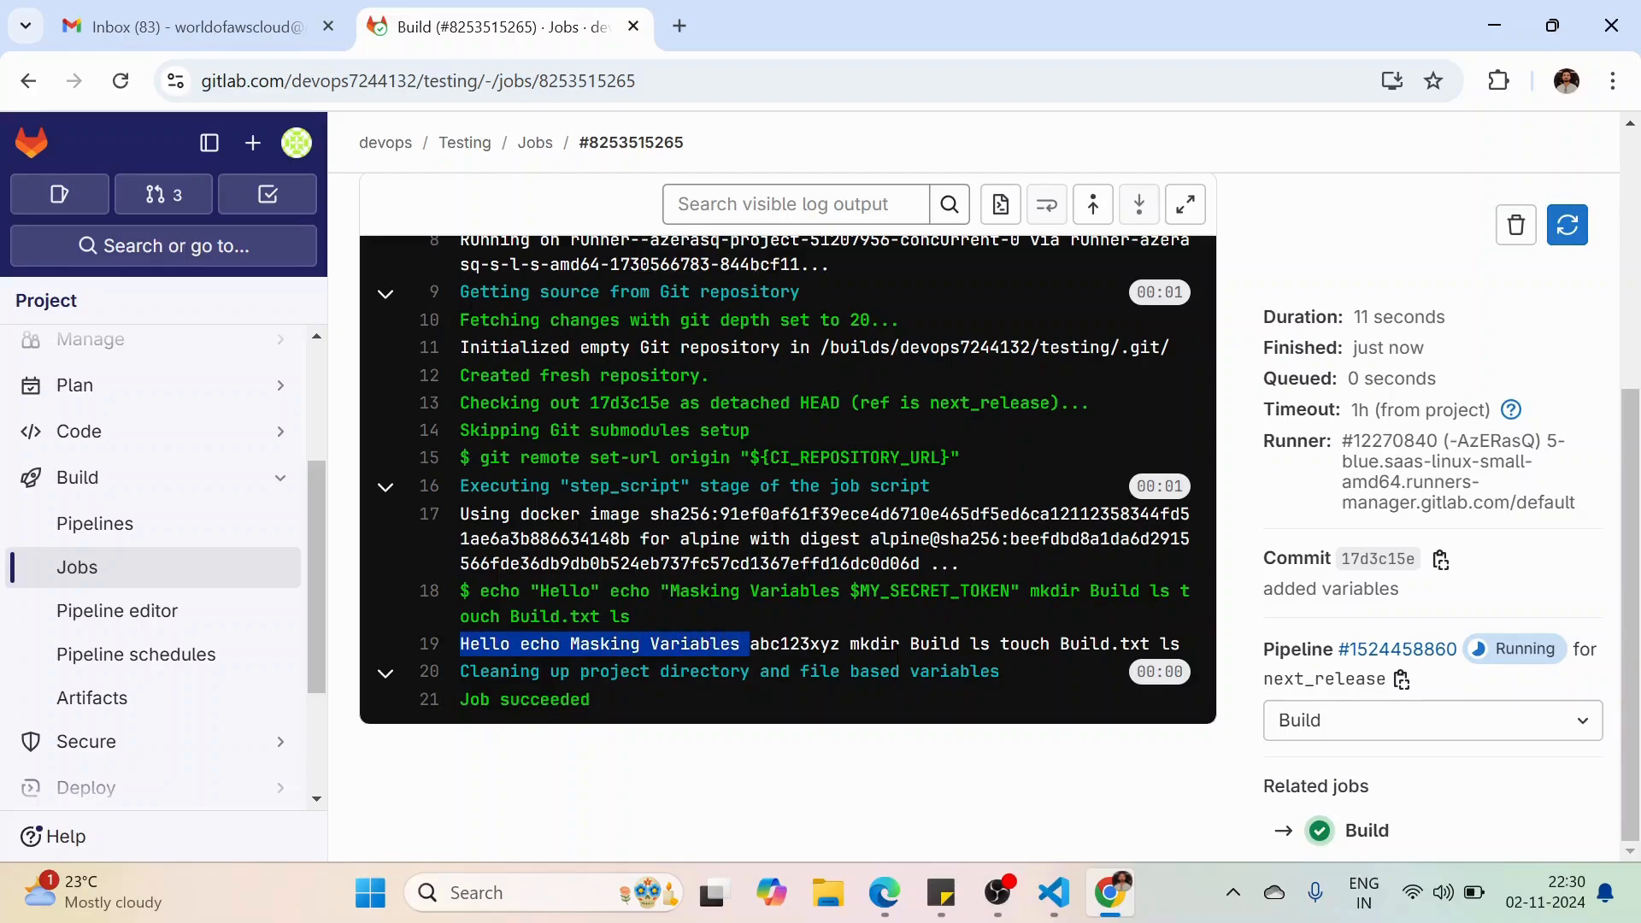
click(751, 644)
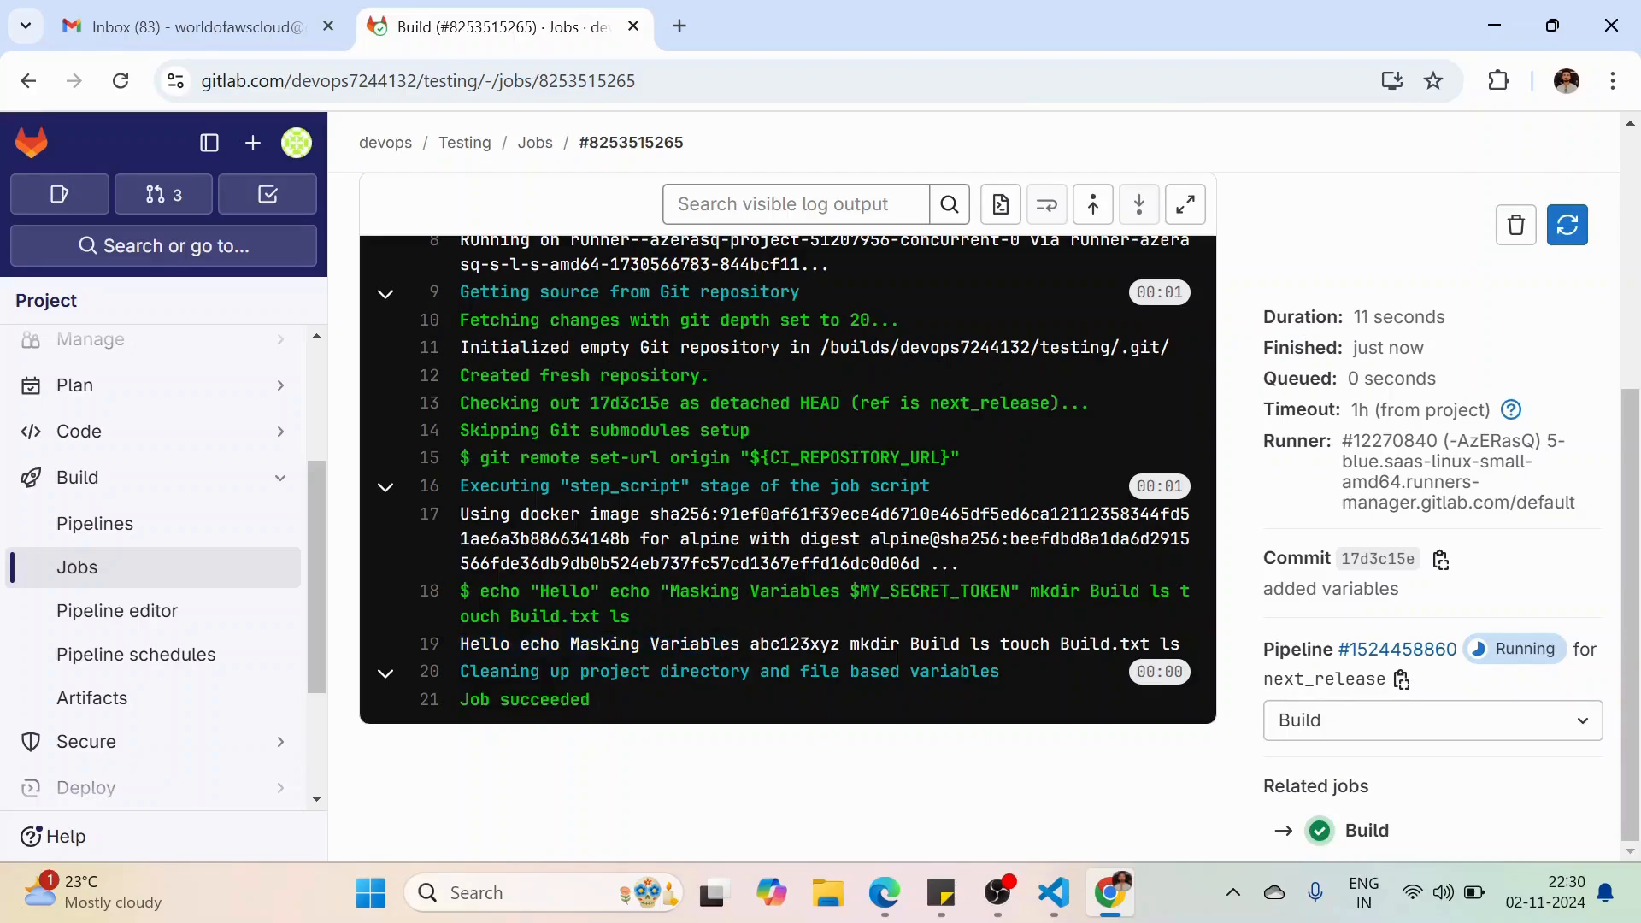
drag(750, 644, 841, 644)
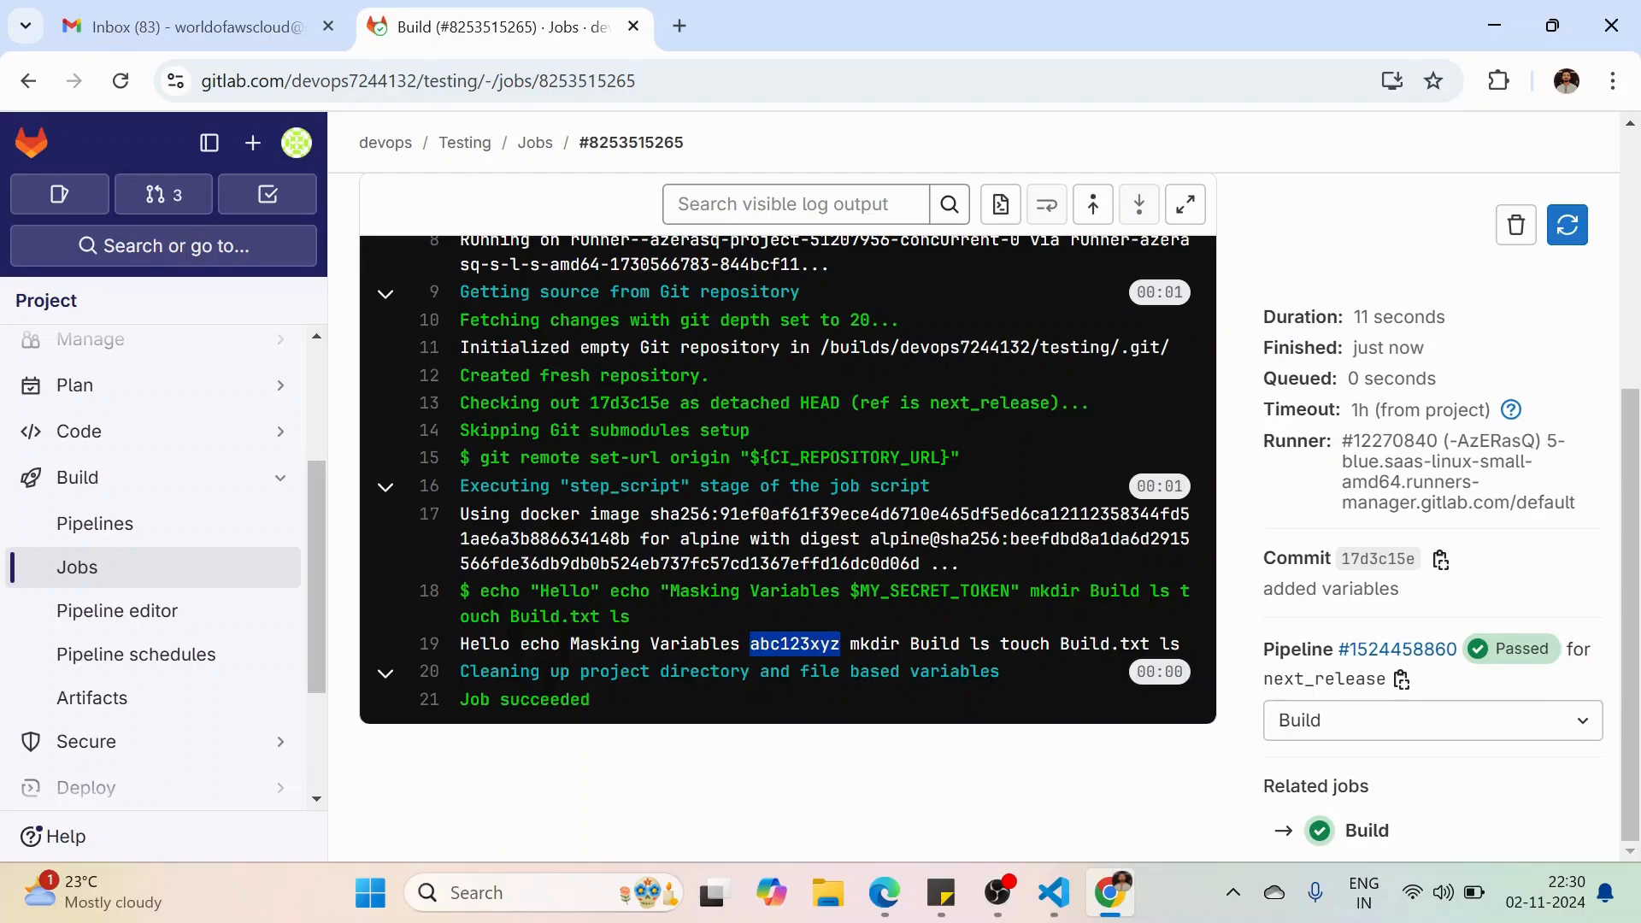
Open the Testing project's CI/CD settings and expand the Variables section
scroll(153, 556, down, 2)
mouse_move(154, 780)
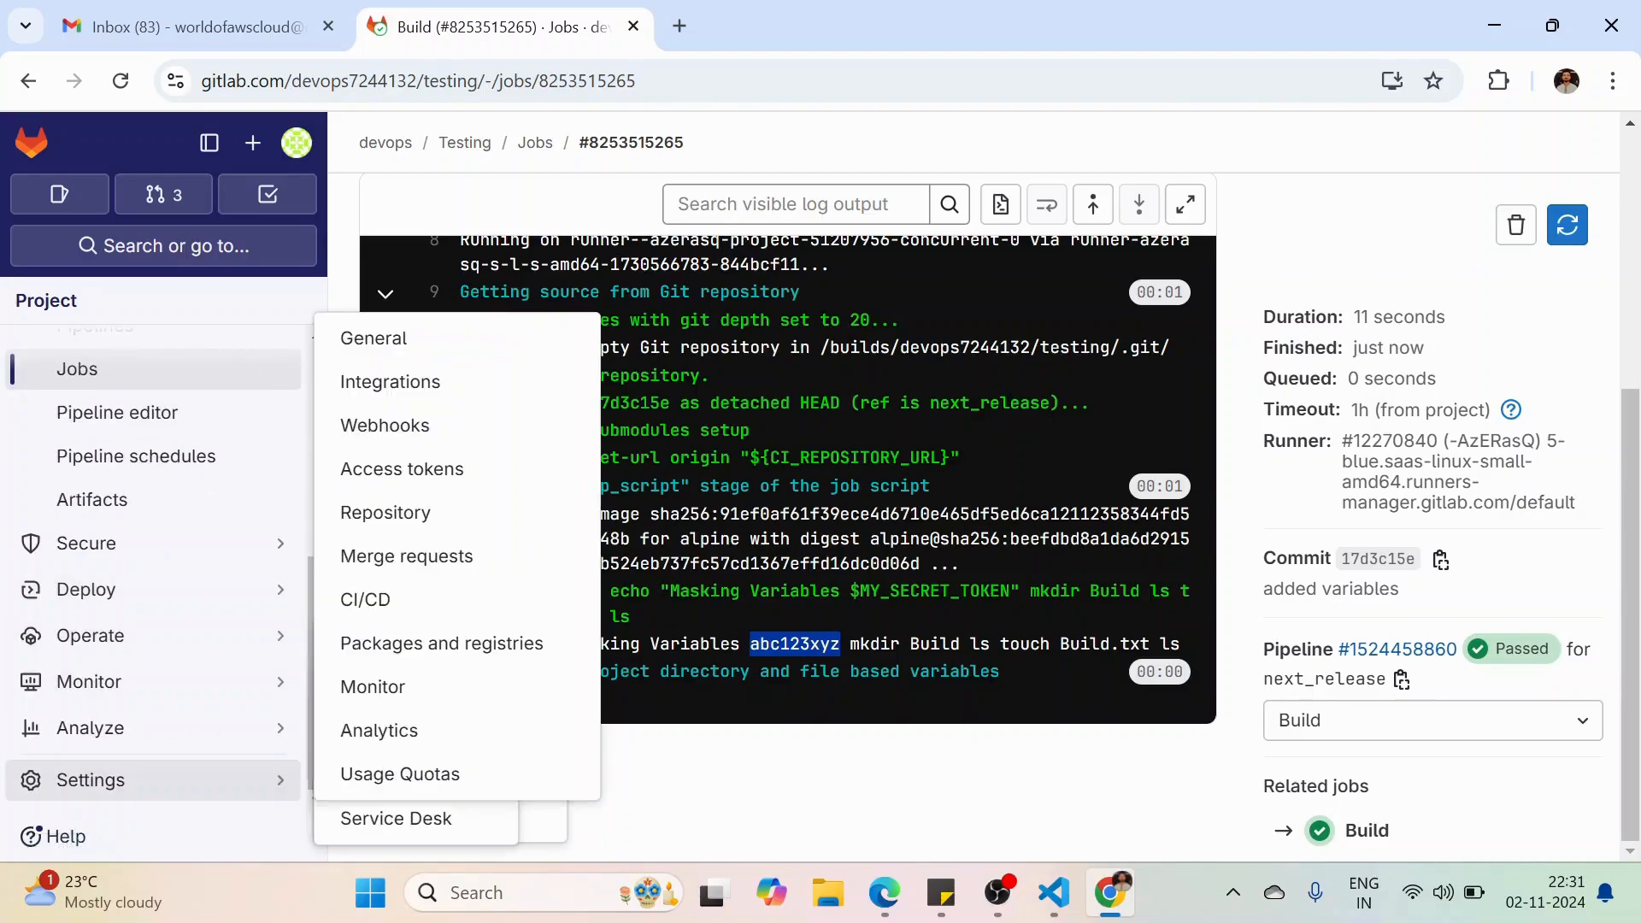
click(410, 600)
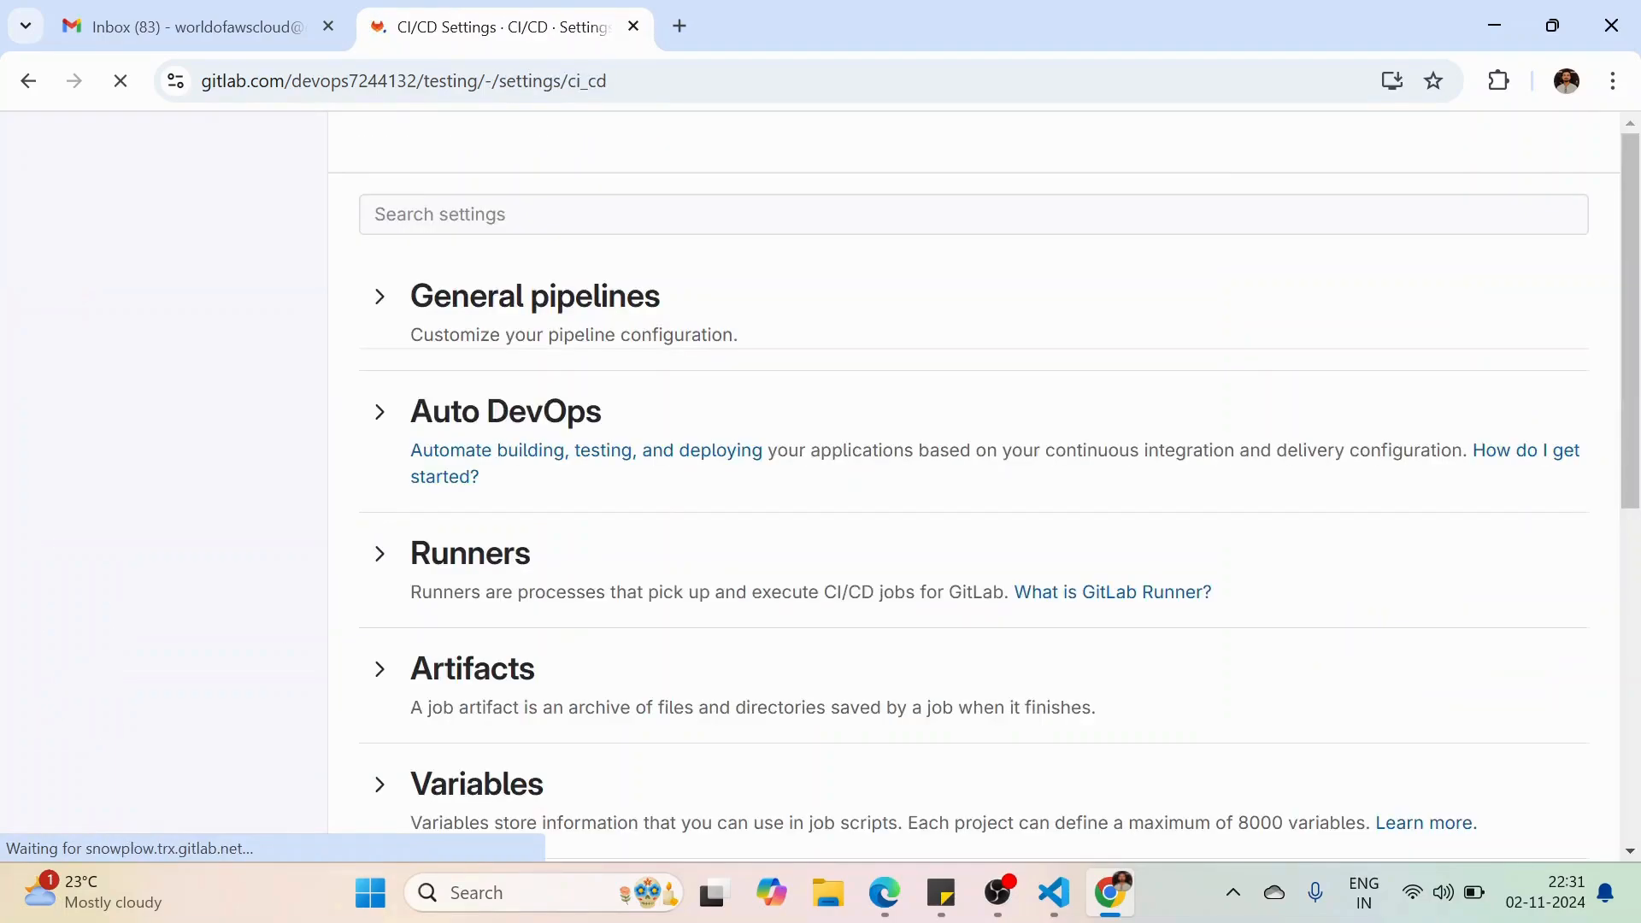
scroll(975, 513, down, 3)
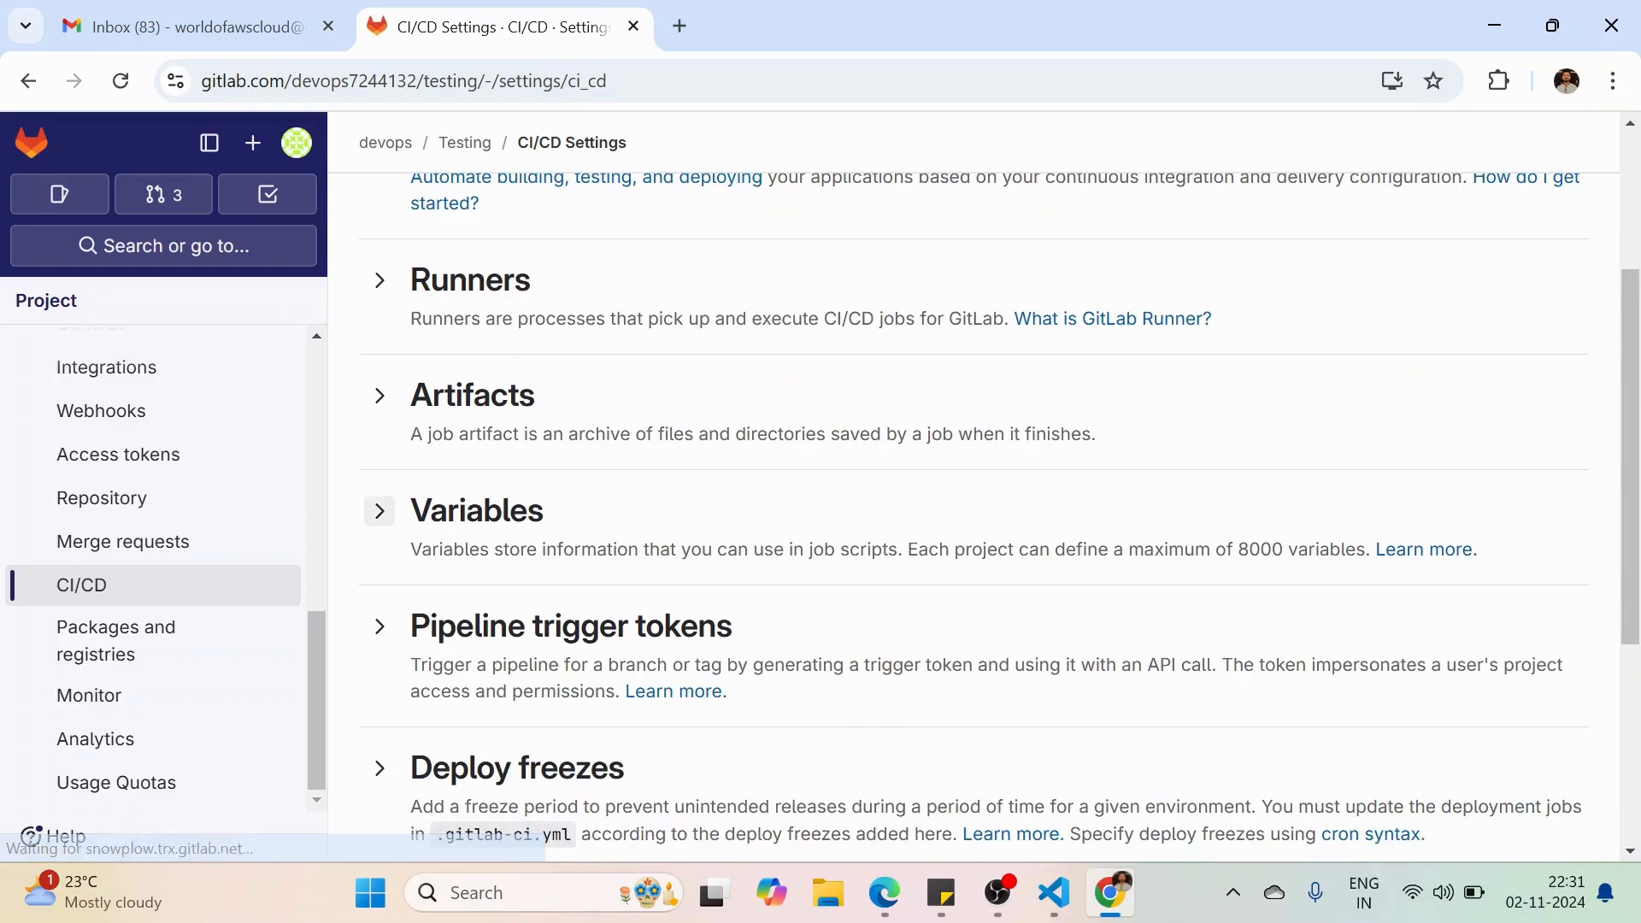
click(379, 511)
scroll(975, 513, down, 3)
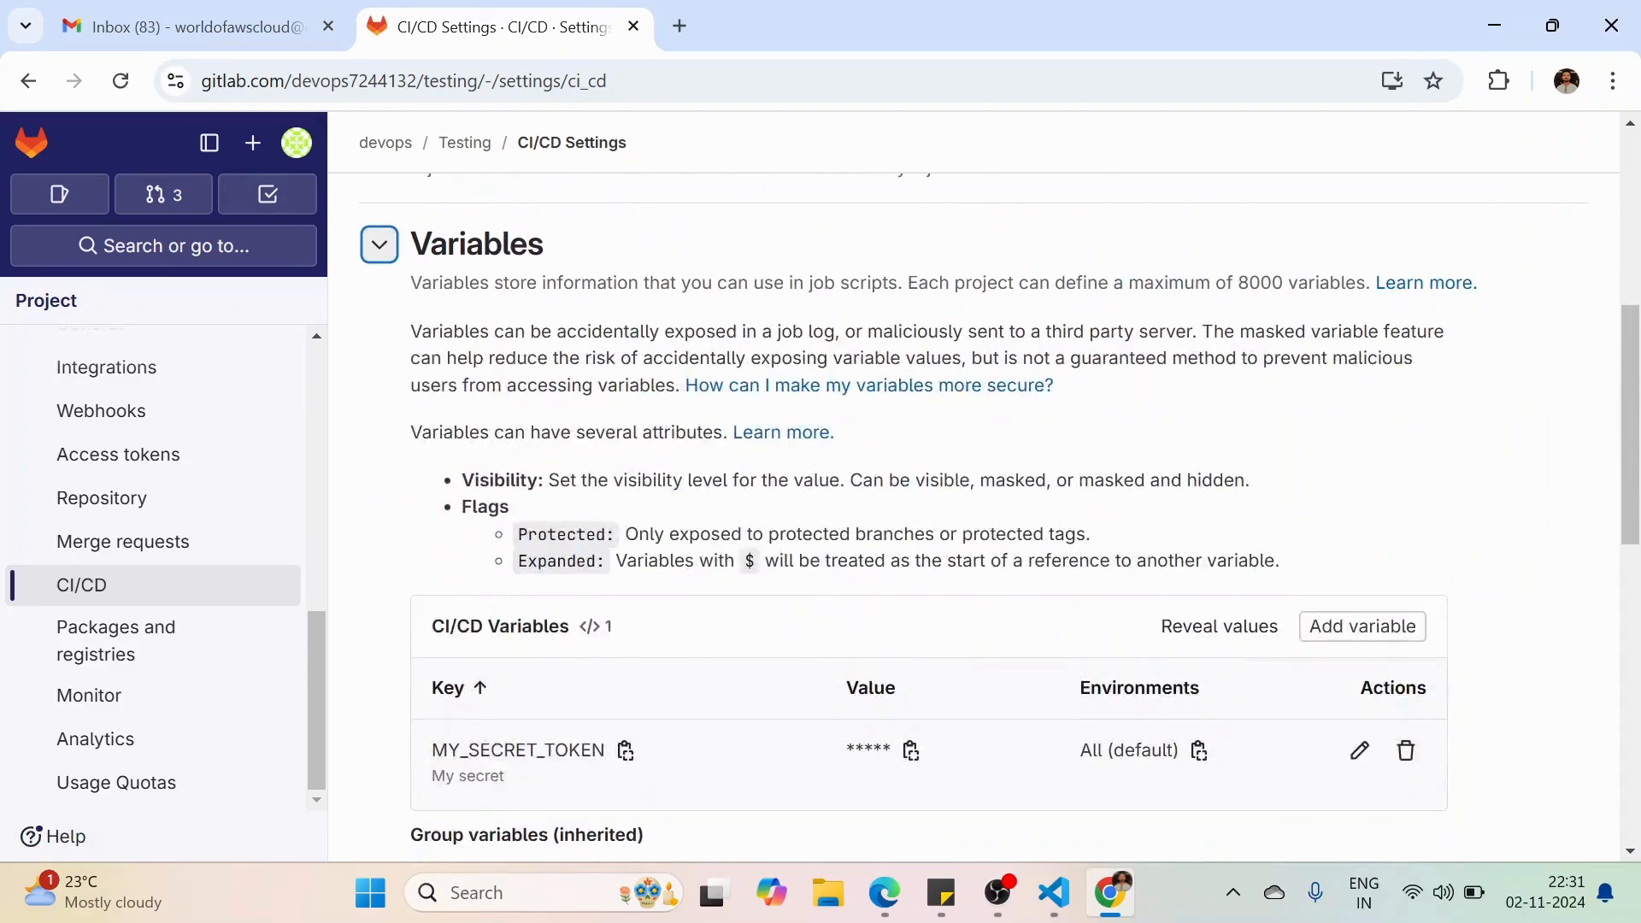
Set the MY_SECRET_TOKEN variable's visibility to Masked, save the change, and close the variable editor
click(1359, 750)
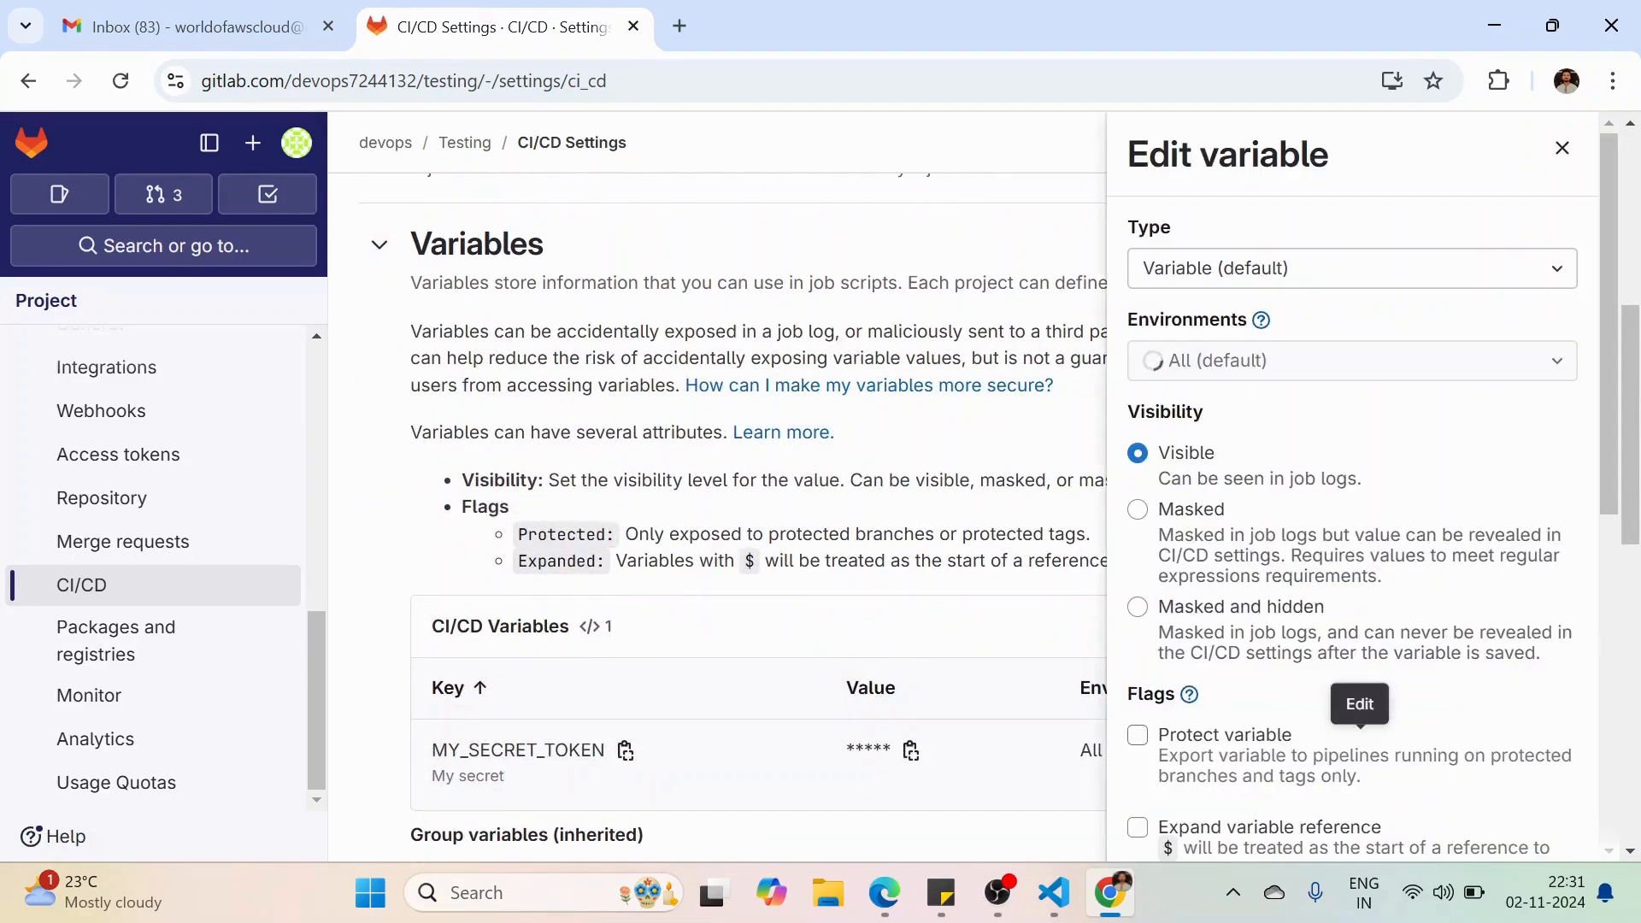
scroll(1360, 751, down, 1)
click(1138, 483)
scroll(1351, 513, down, 7)
click(1202, 800)
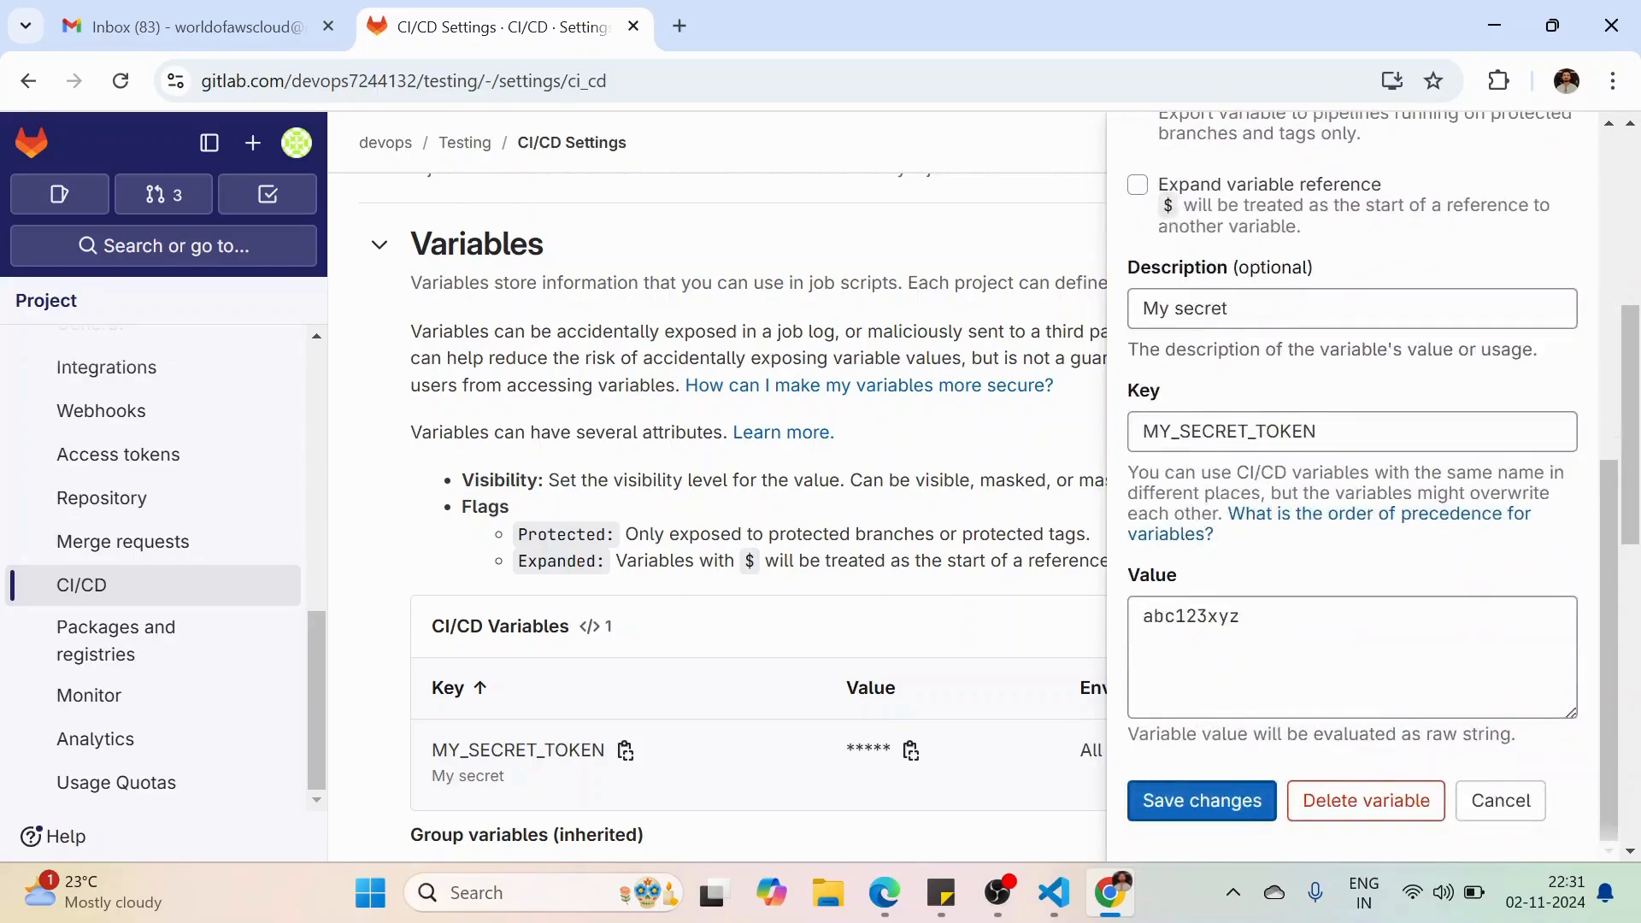
click(1562, 148)
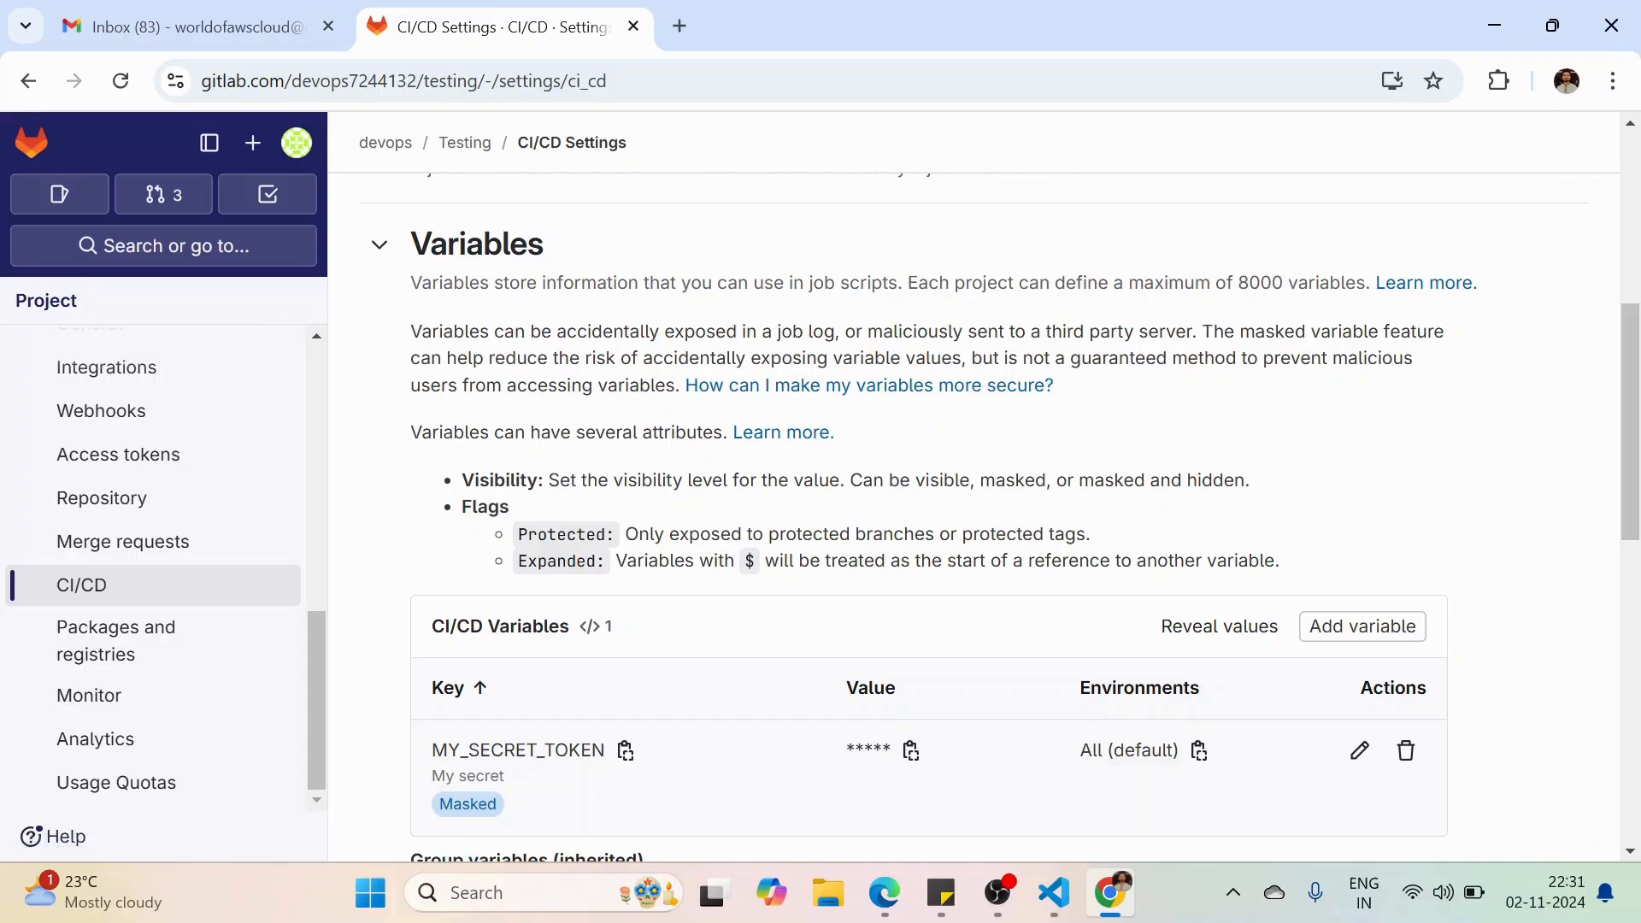
Open the latest "added variables" pipeline from the project's pipelines list and rerun its Build job
scroll(274, 454, up, 3)
scroll(273, 454, down, 3)
scroll(274, 641, down, 3)
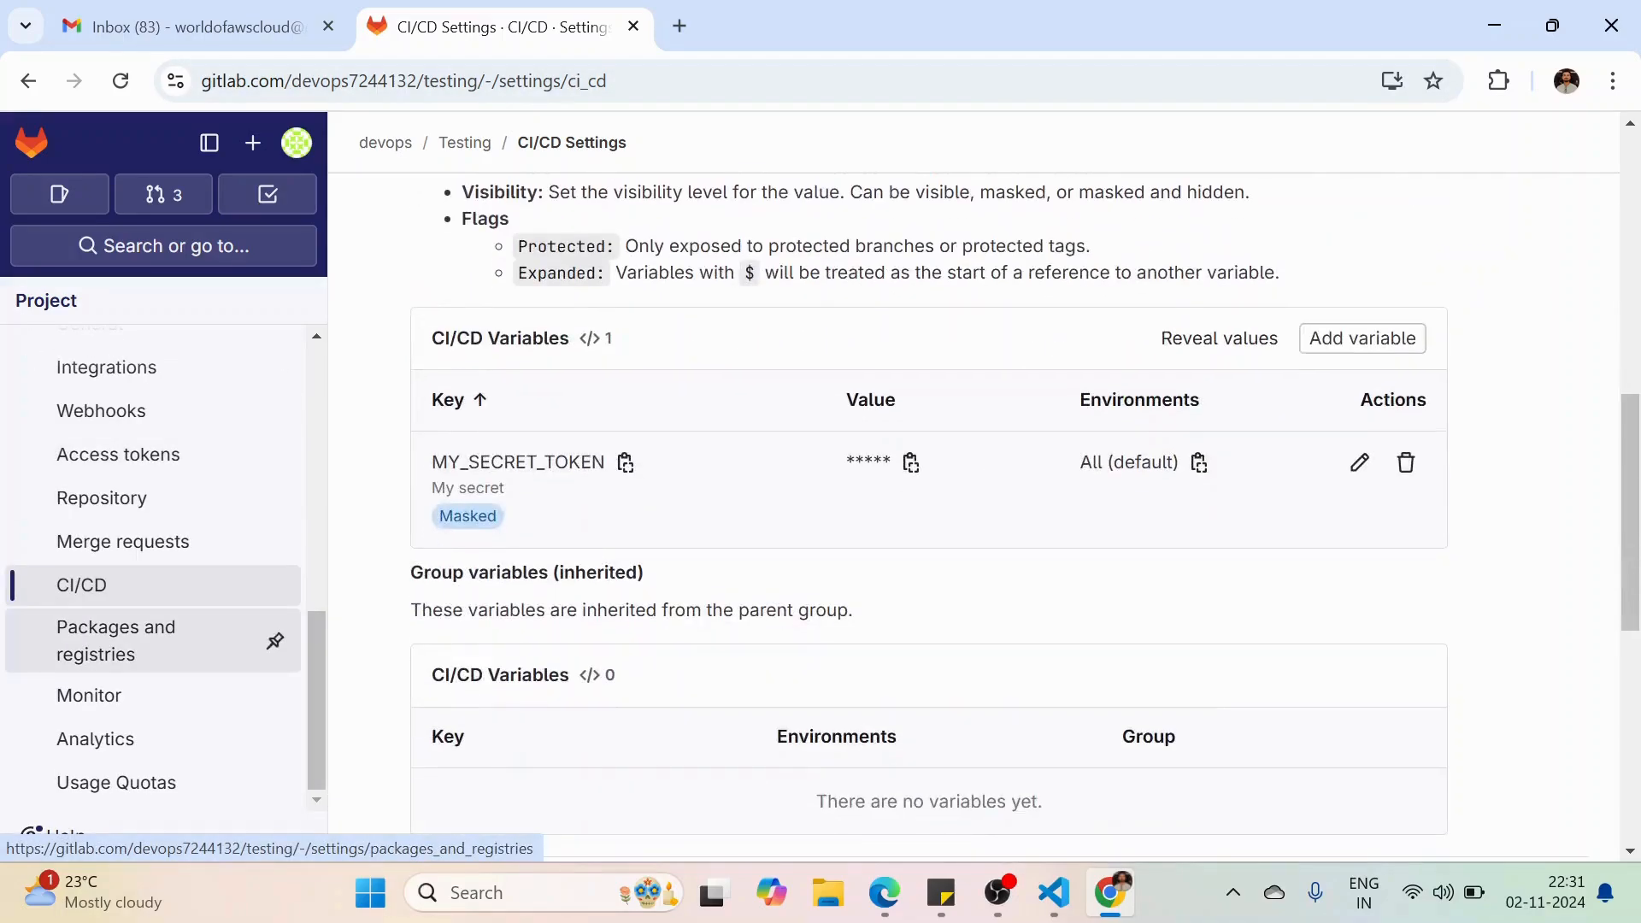
scroll(274, 667, up, 5)
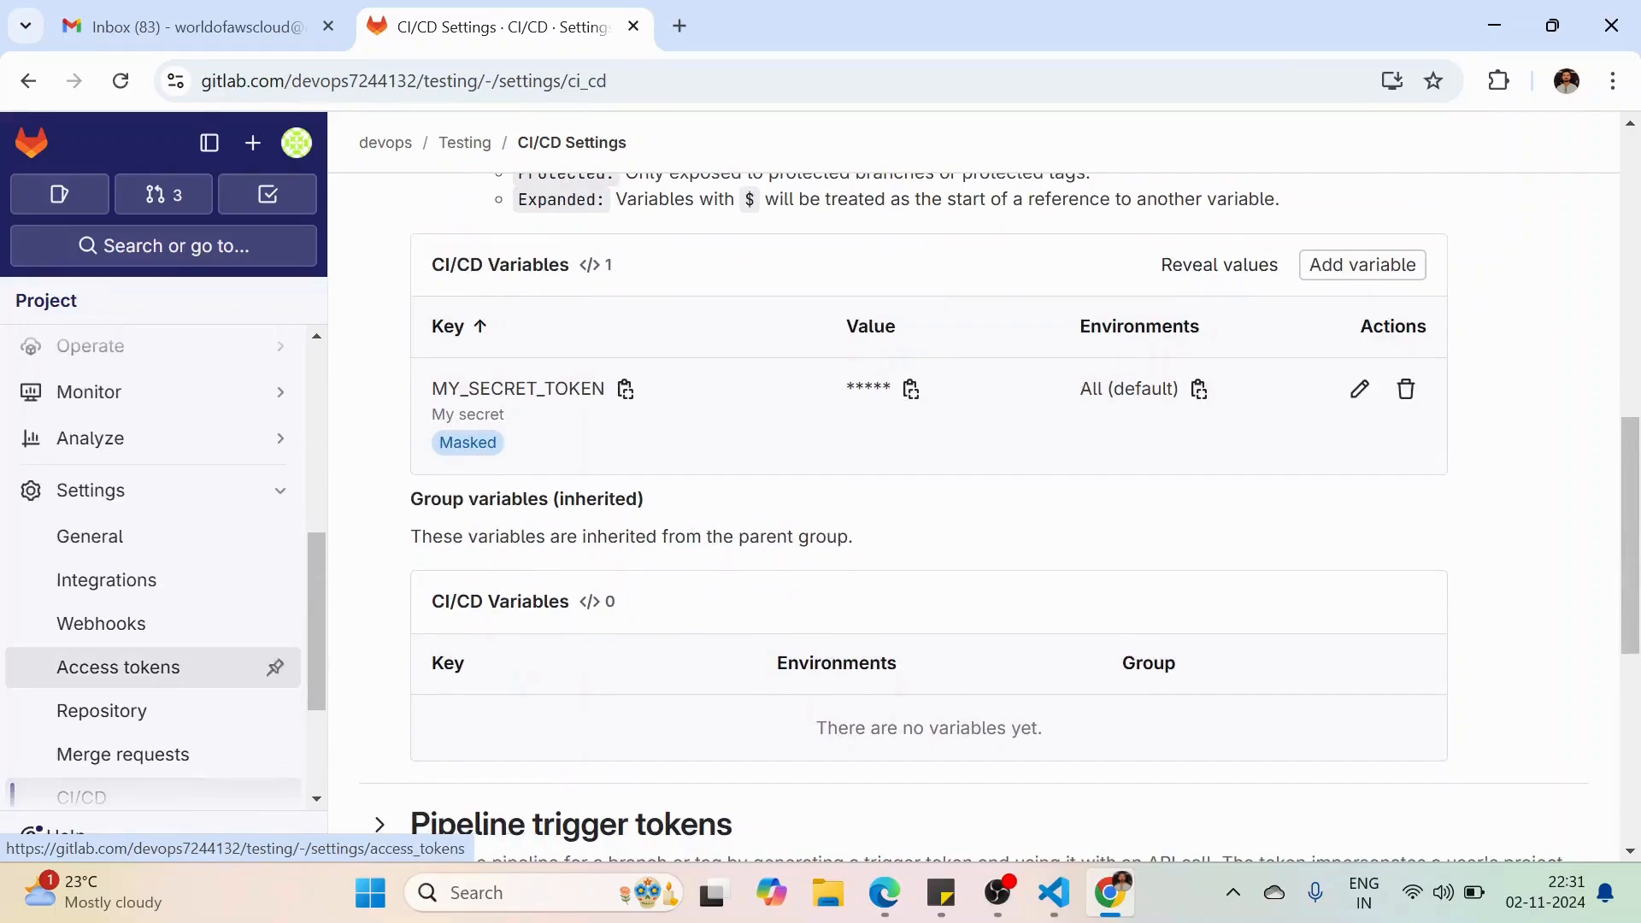
click(128, 418)
click(95, 464)
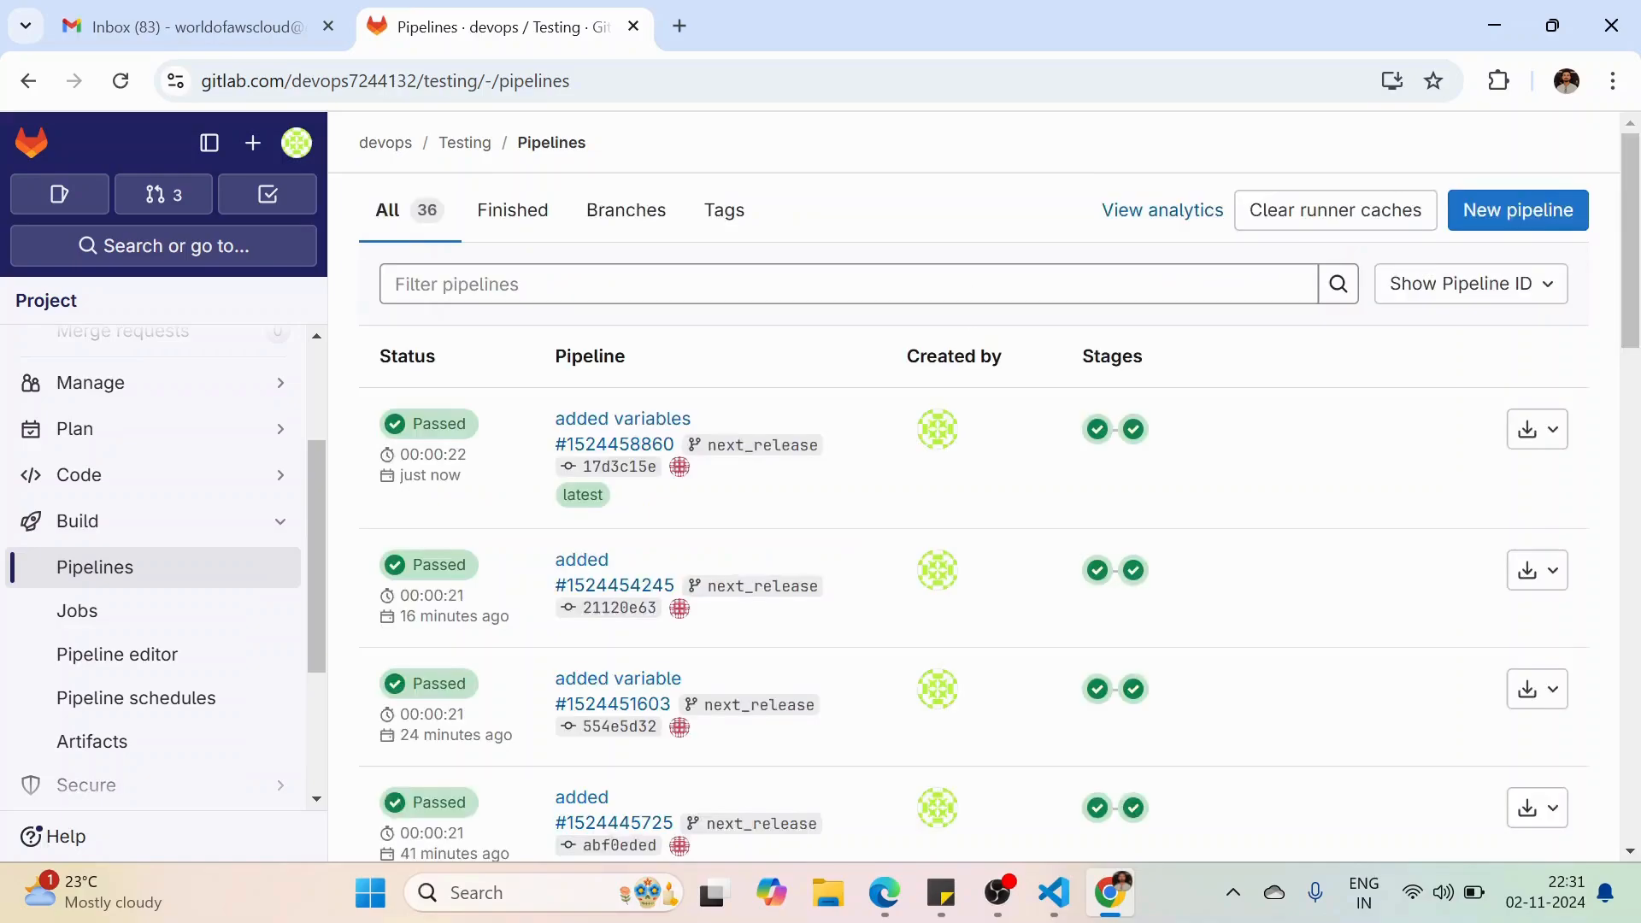
click(615, 445)
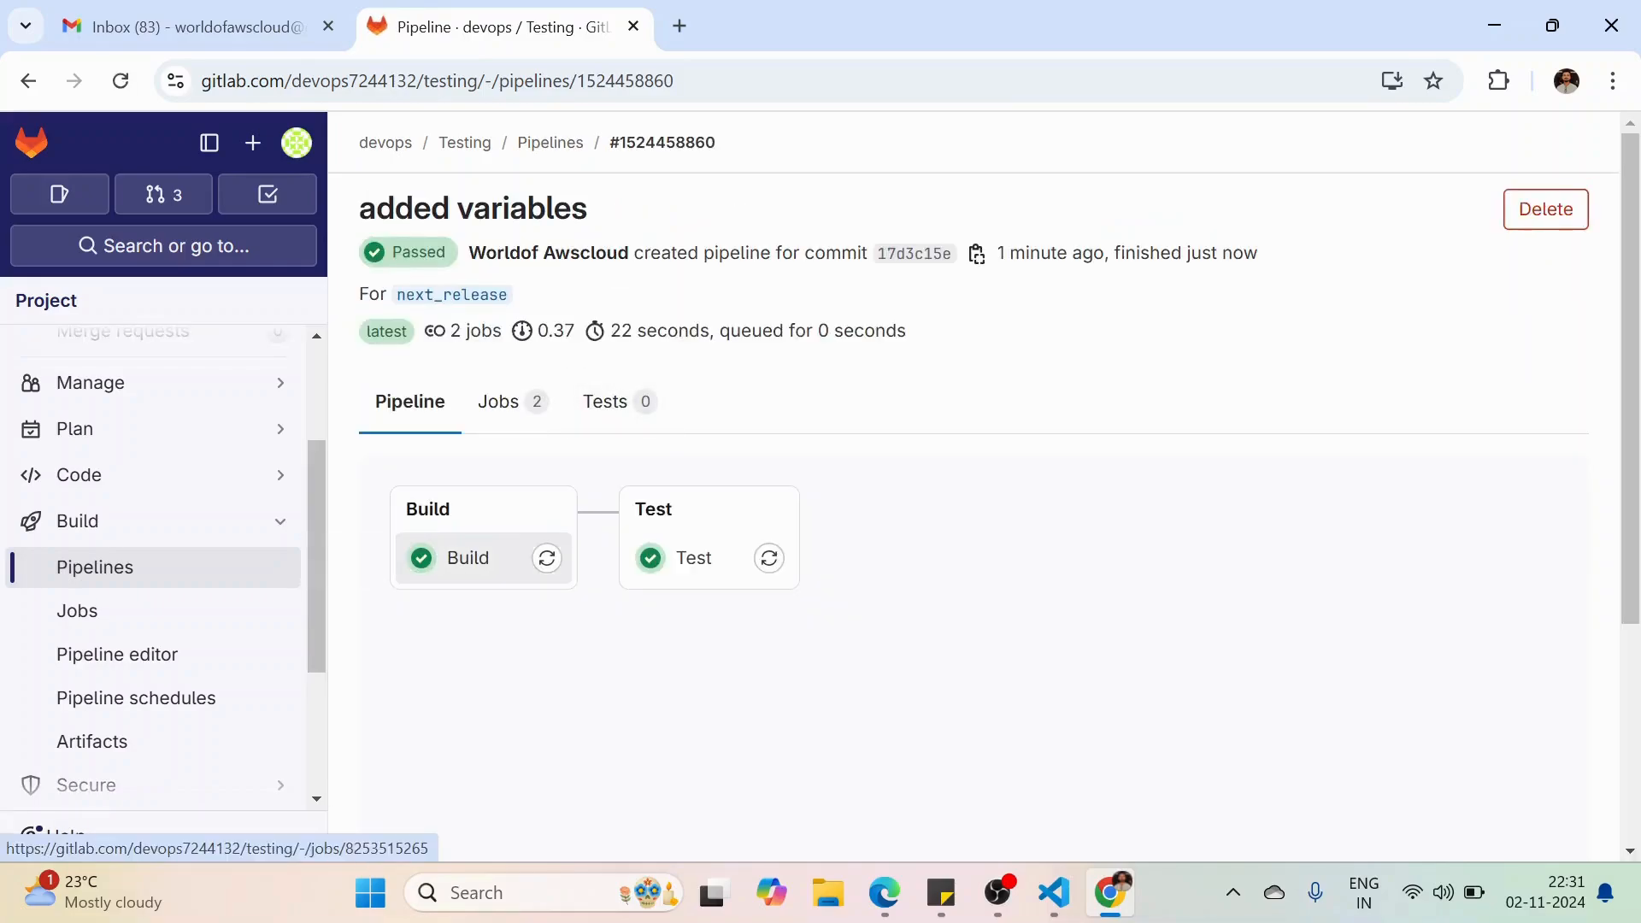
click(547, 558)
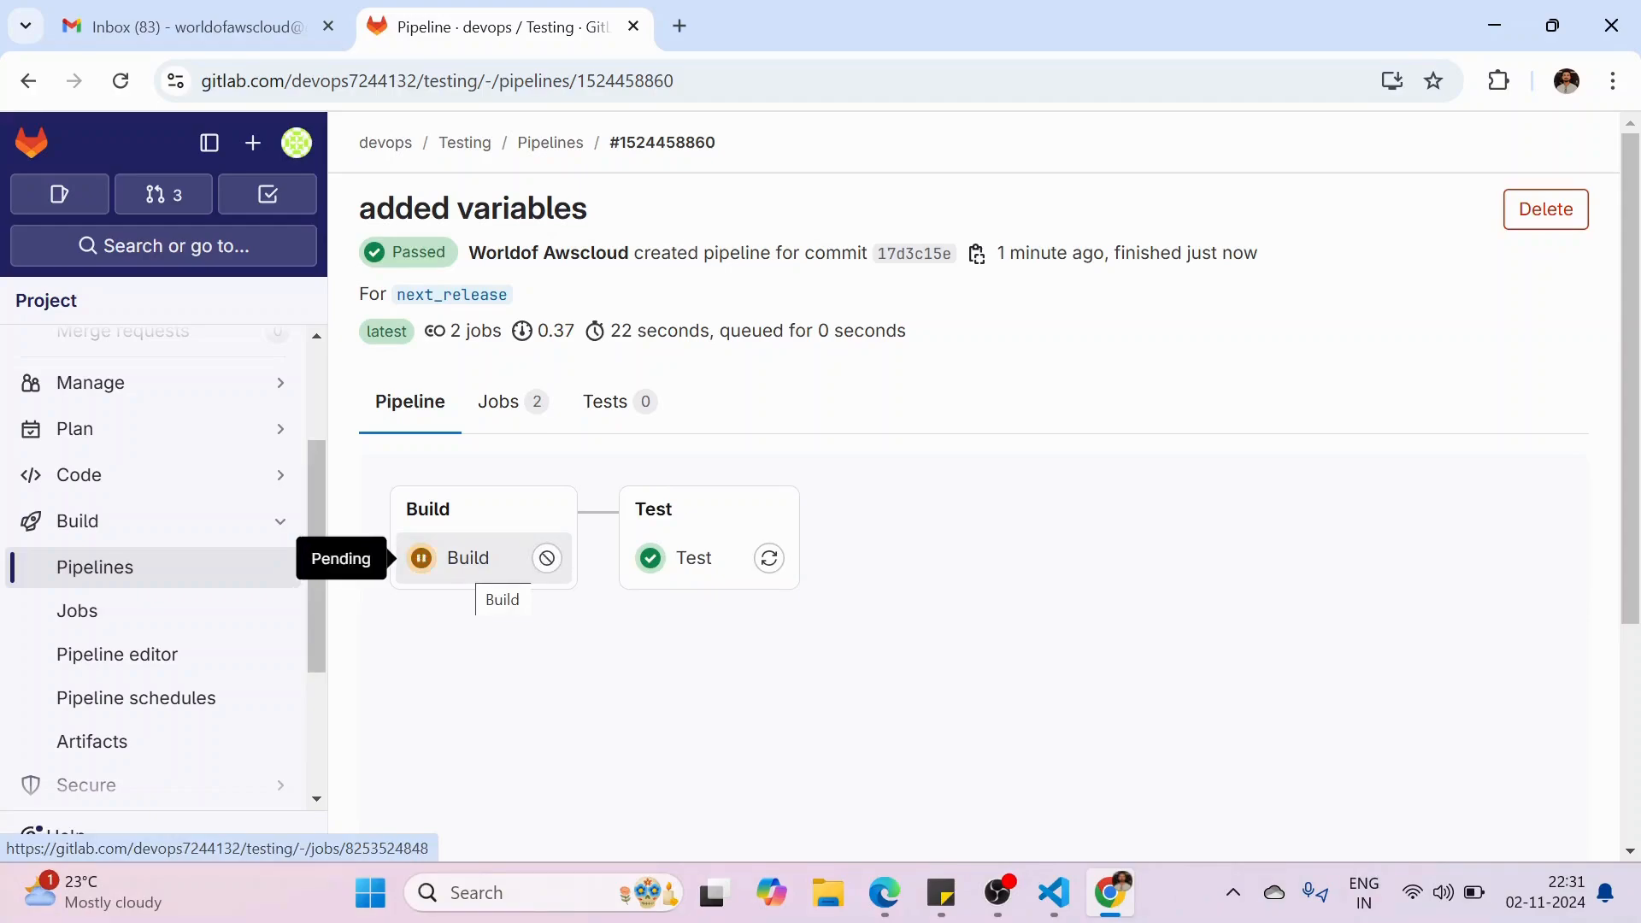
Open the rerun Build job and examine how its log prints the MY_SECRET_TOKEN value
click(470, 564)
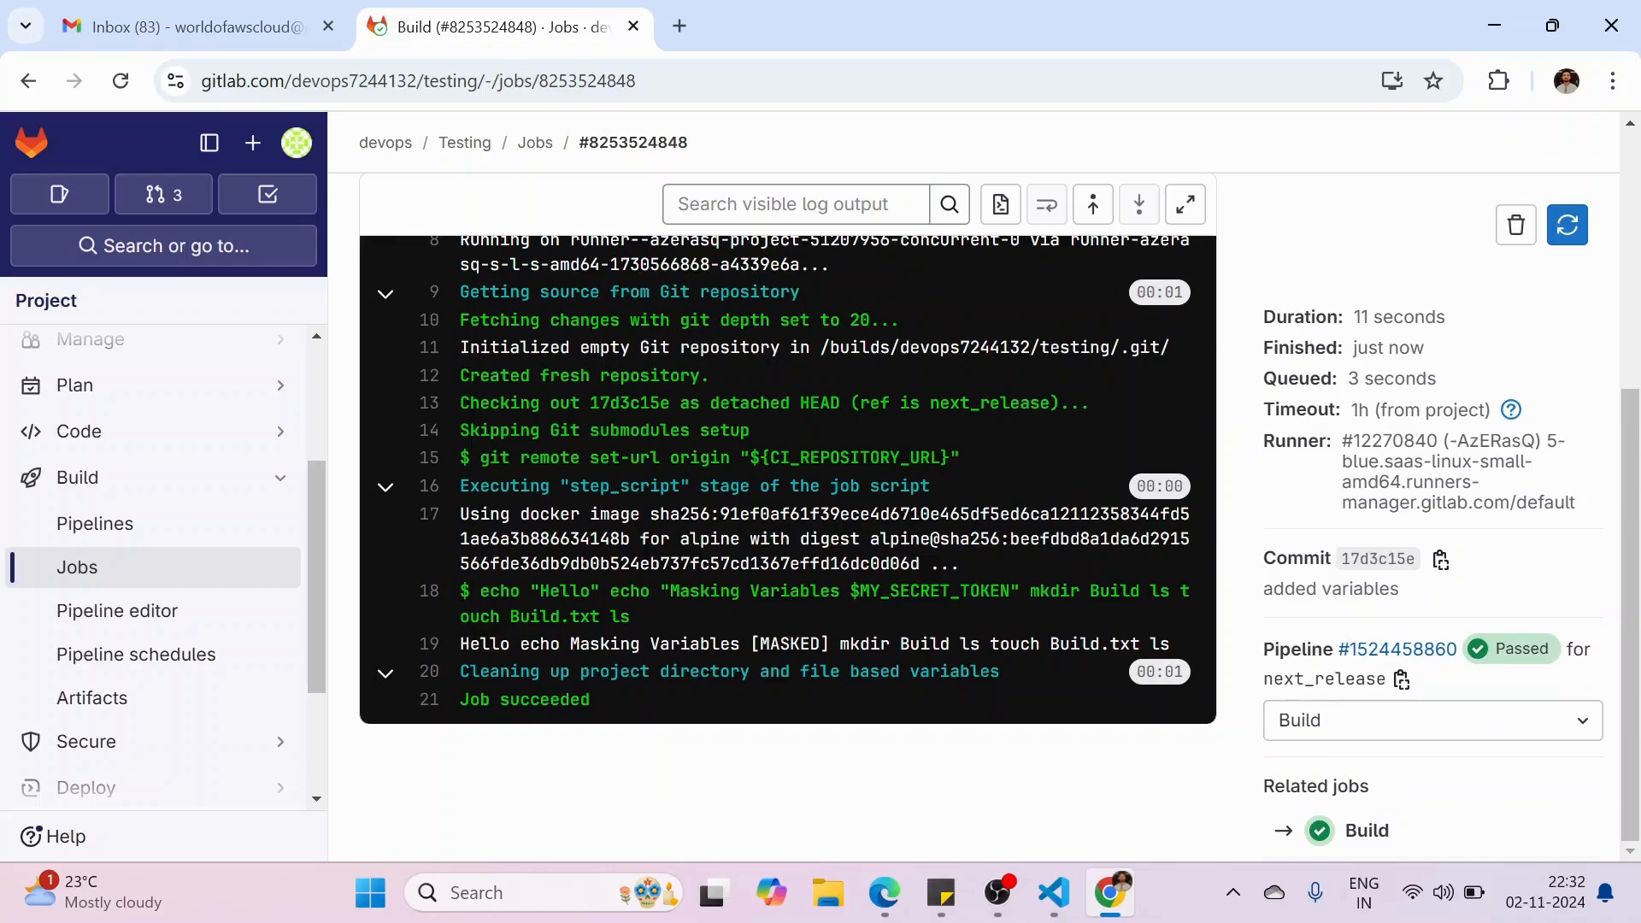
drag(750, 644, 821, 644)
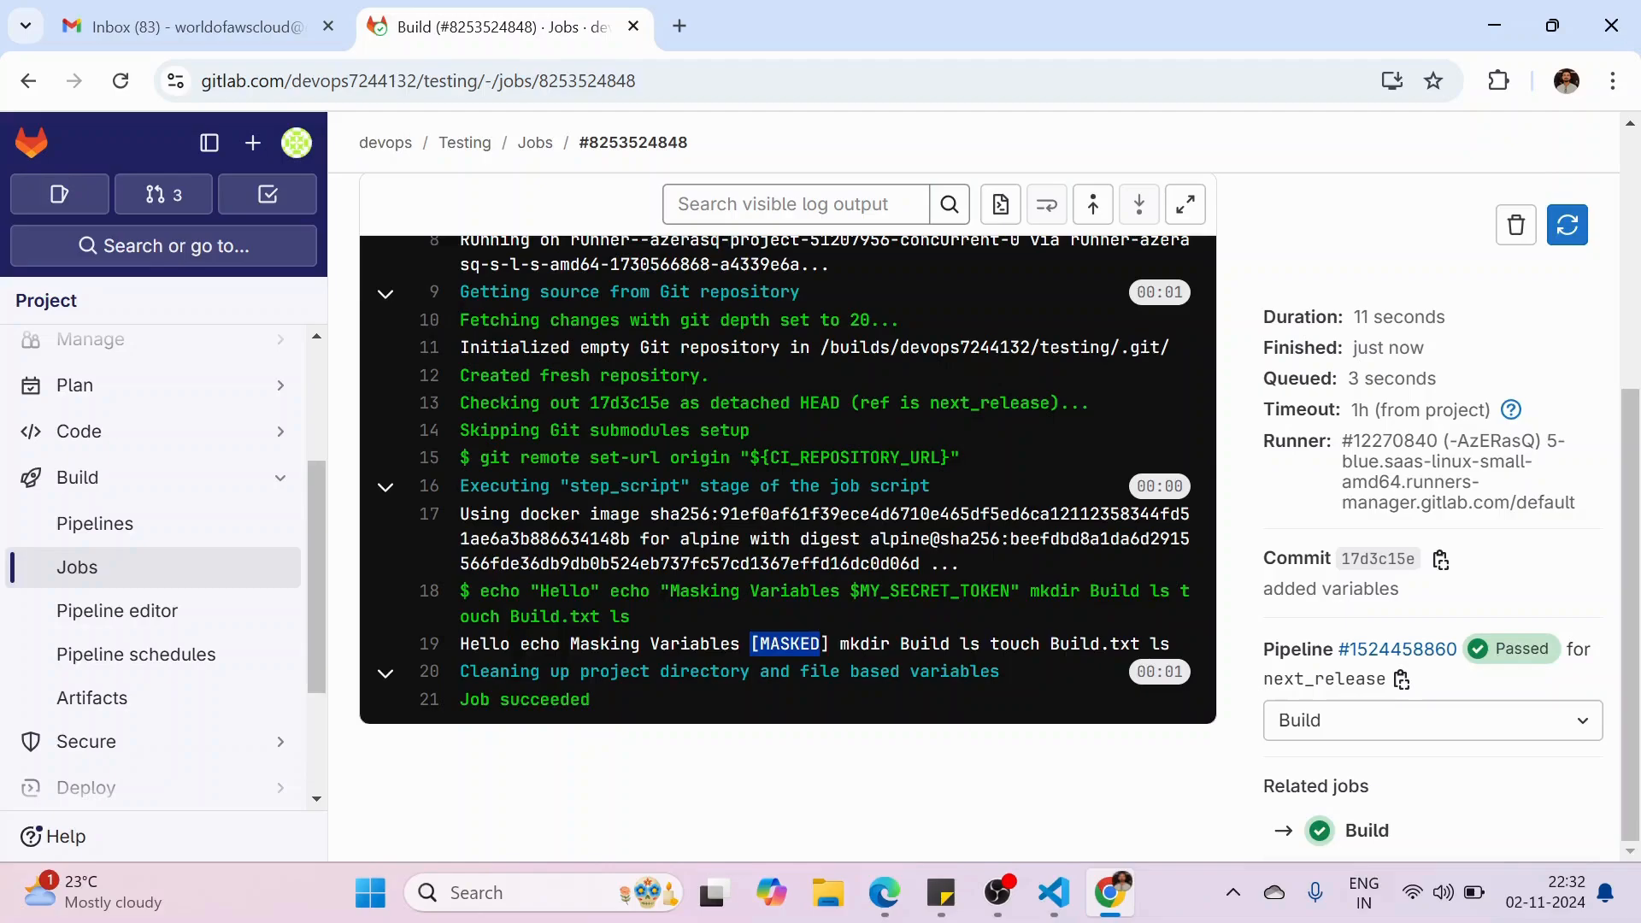
click(821, 644)
drag(830, 644, 751, 644)
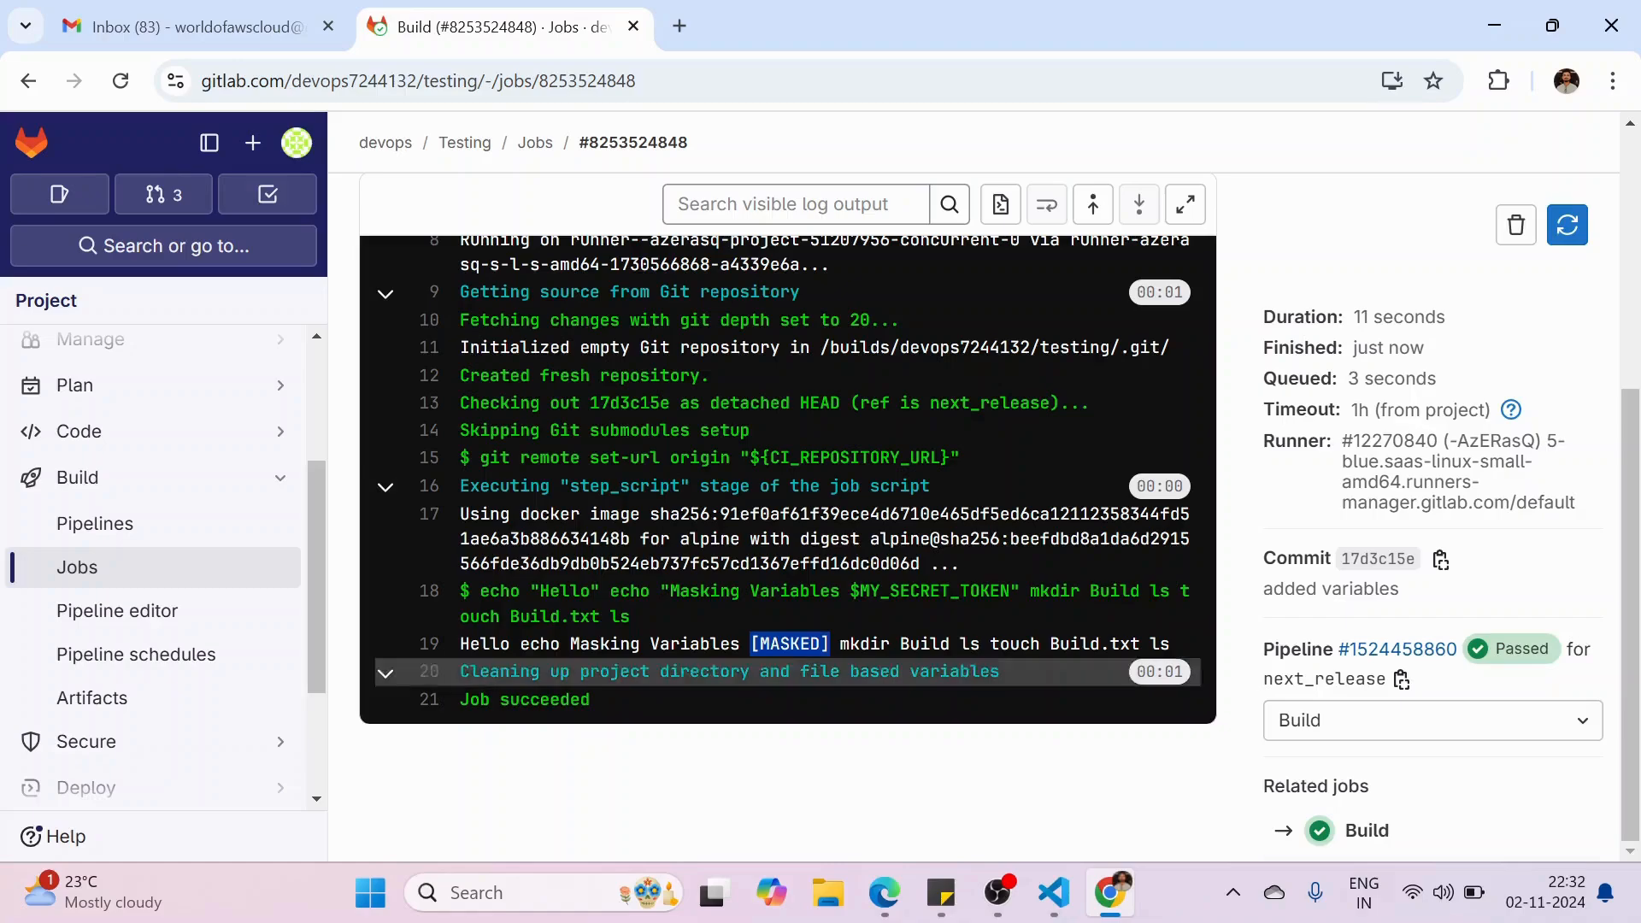
Switch to VS Code, copy the Build job's "Masking Variables $MY_SECRET_TOKEN" echo line below echo "Hello" in the Test script, and save .gitlab-ci.yml
click(1054, 893)
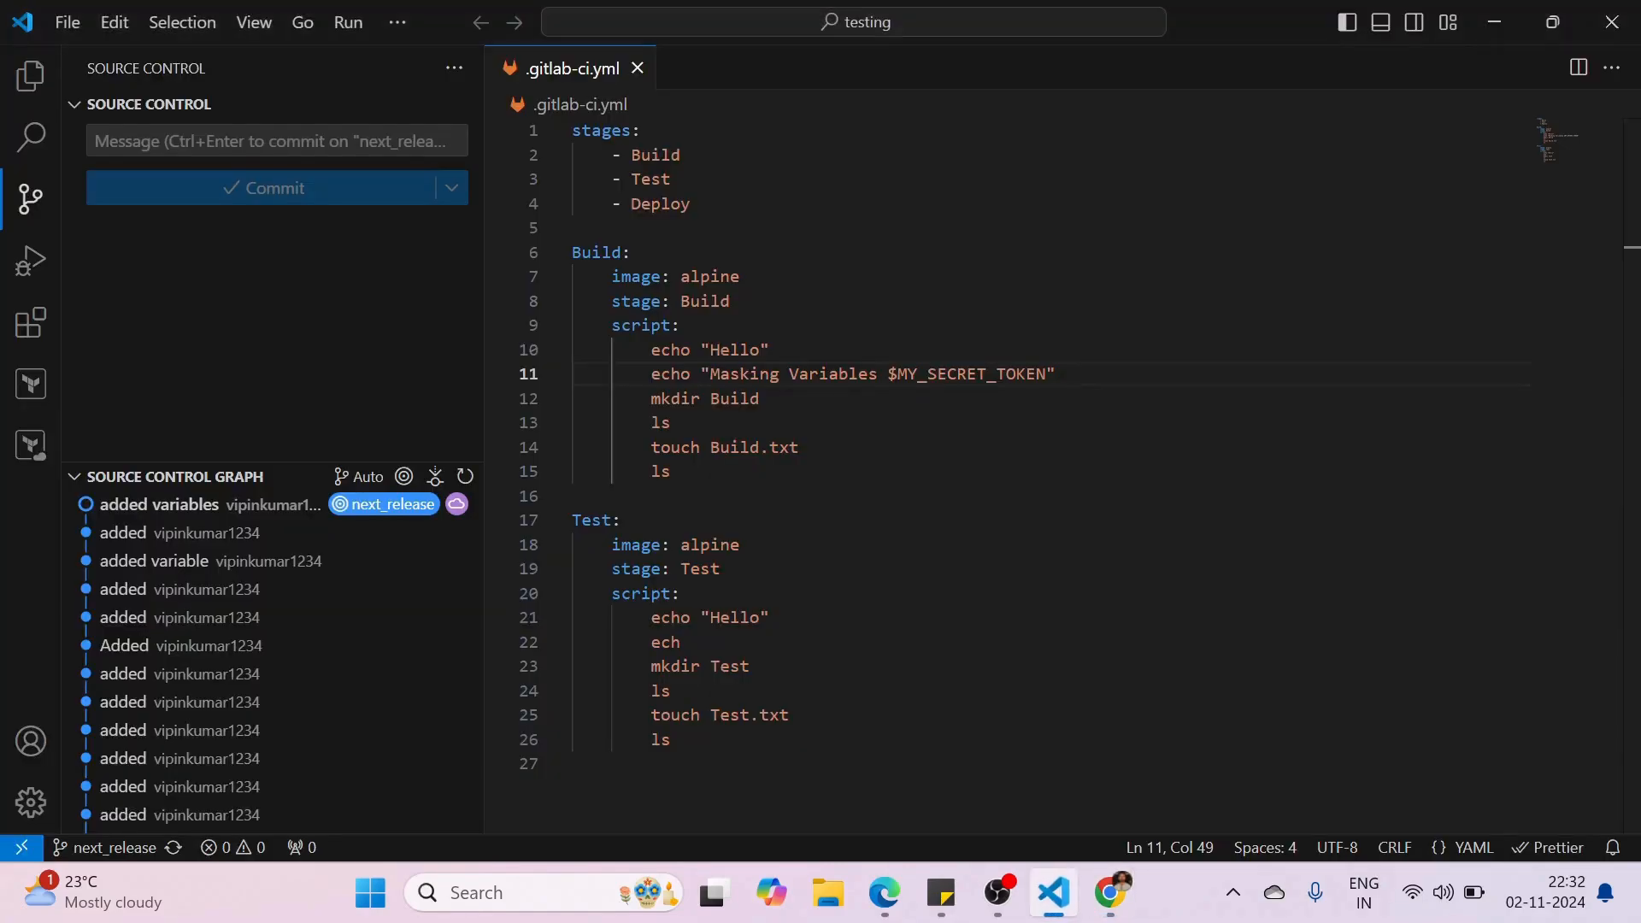
drag(1057, 374, 652, 374)
key(ctrl+c)
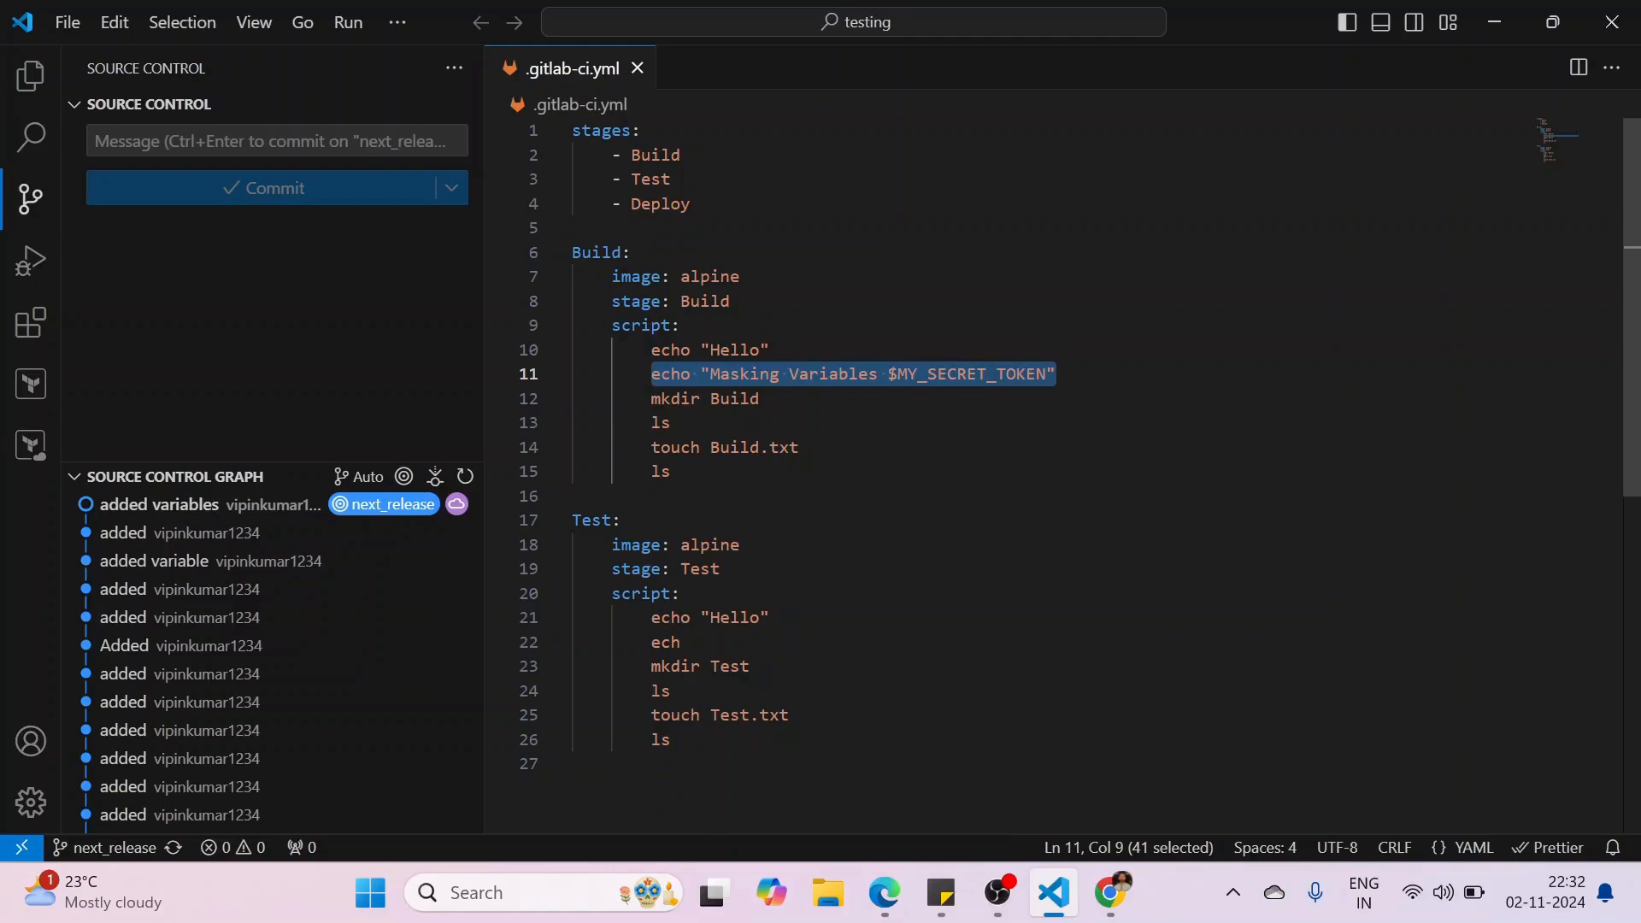
click(790, 618)
key(Return)
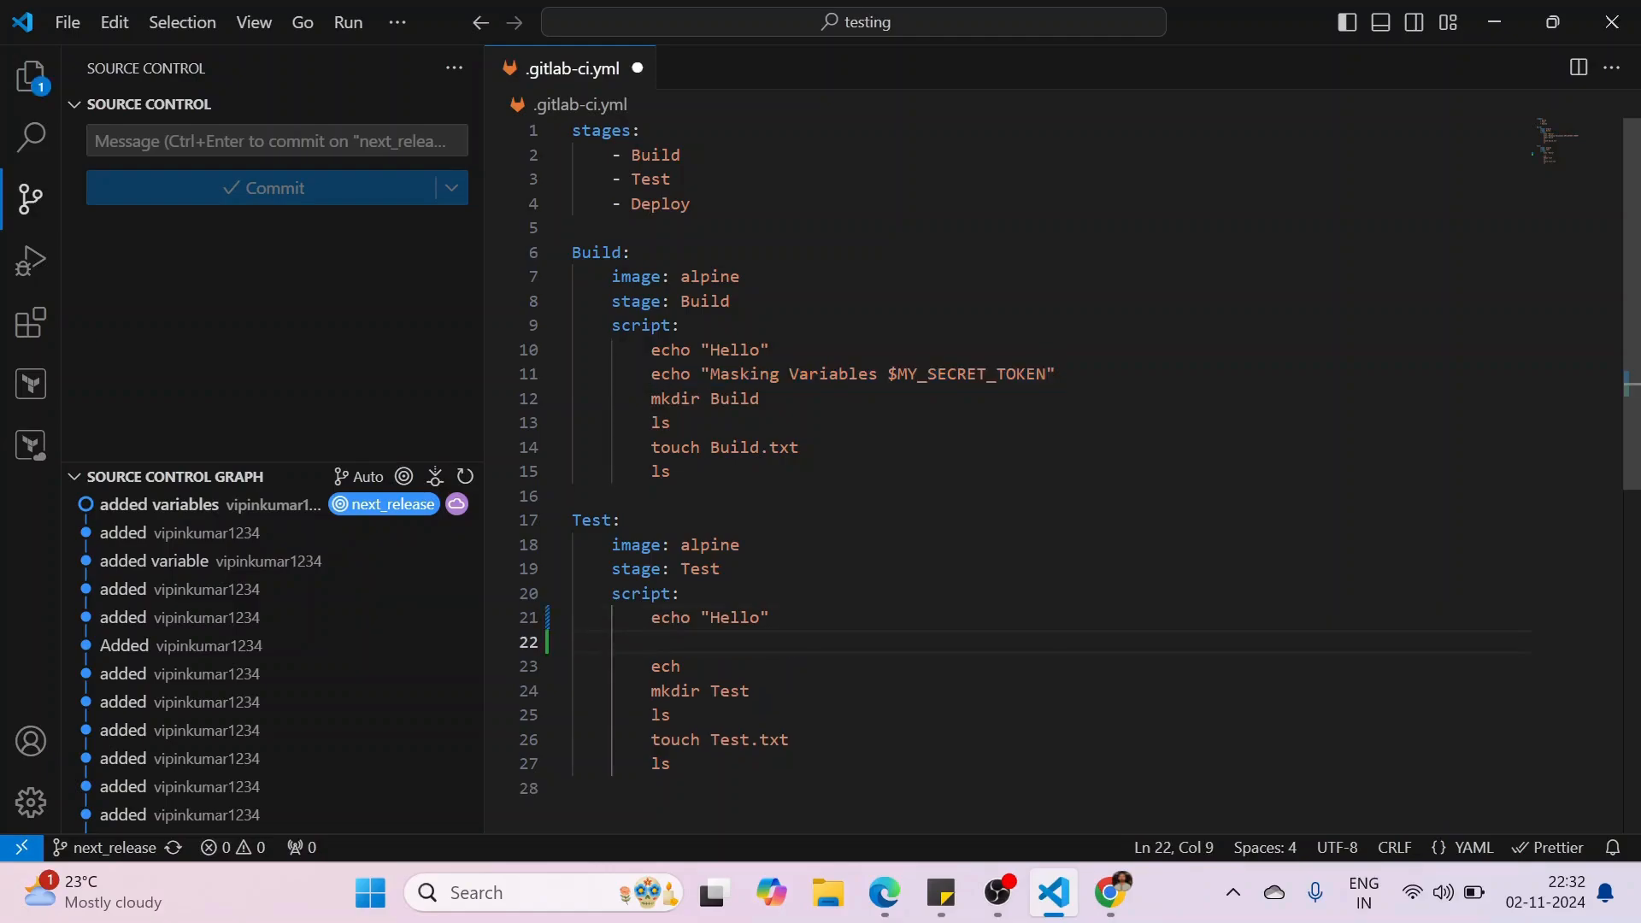
key(ctrl+v)
key(ctrl+s)
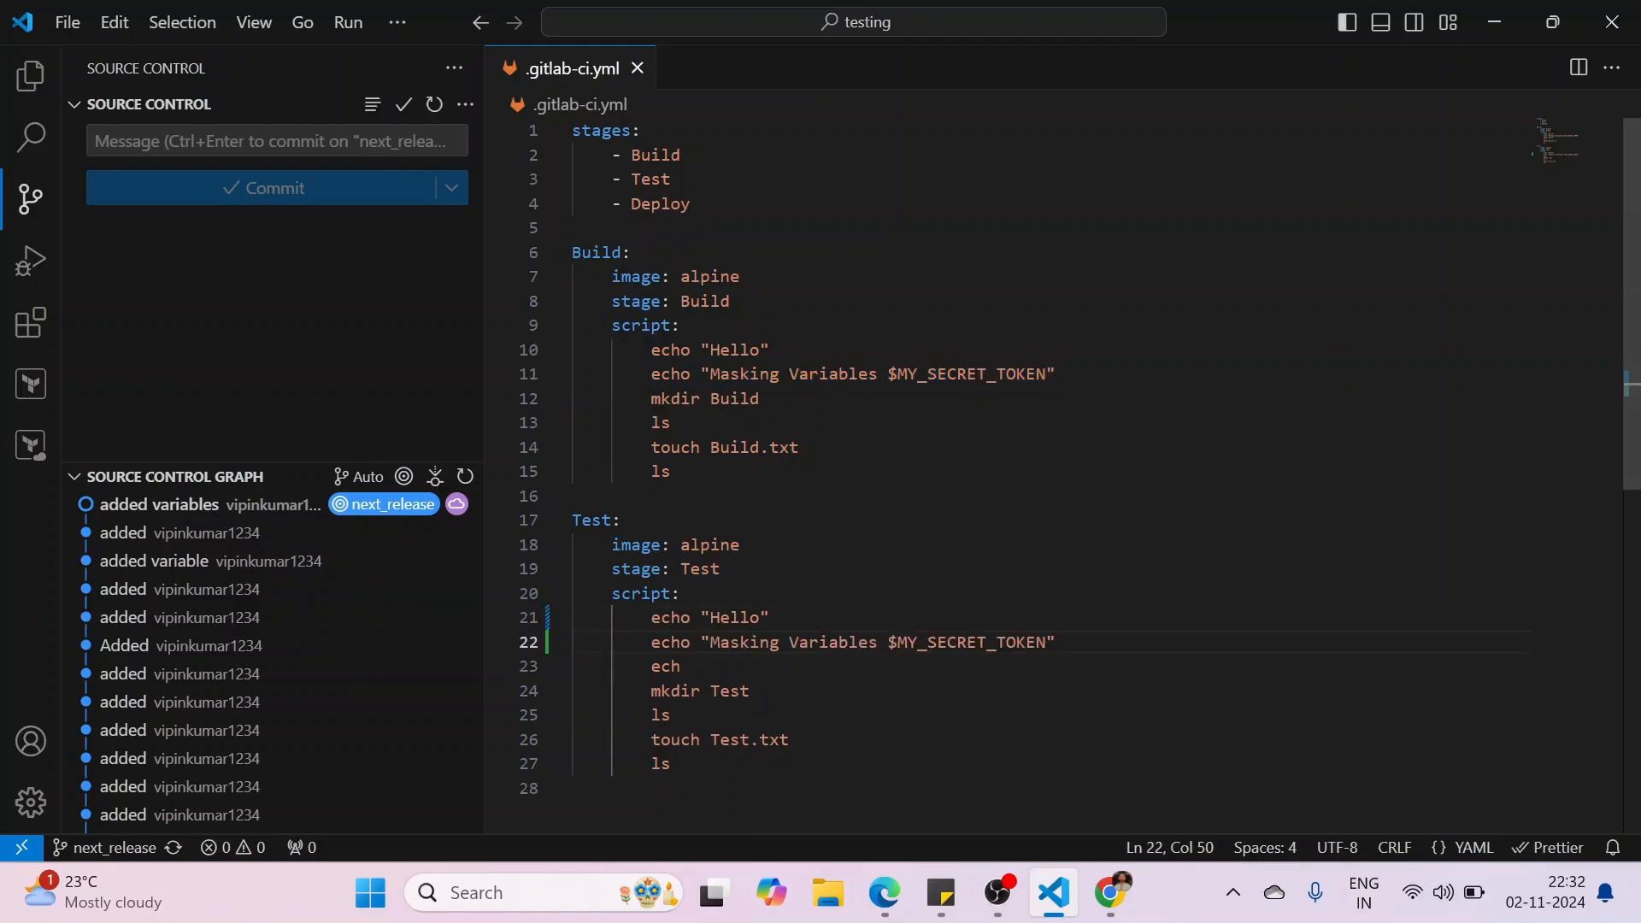
Commit the .gitlab-ci.yml change with the message "added", staging all changes, and sync it to the remote next_release branch
click(277, 141)
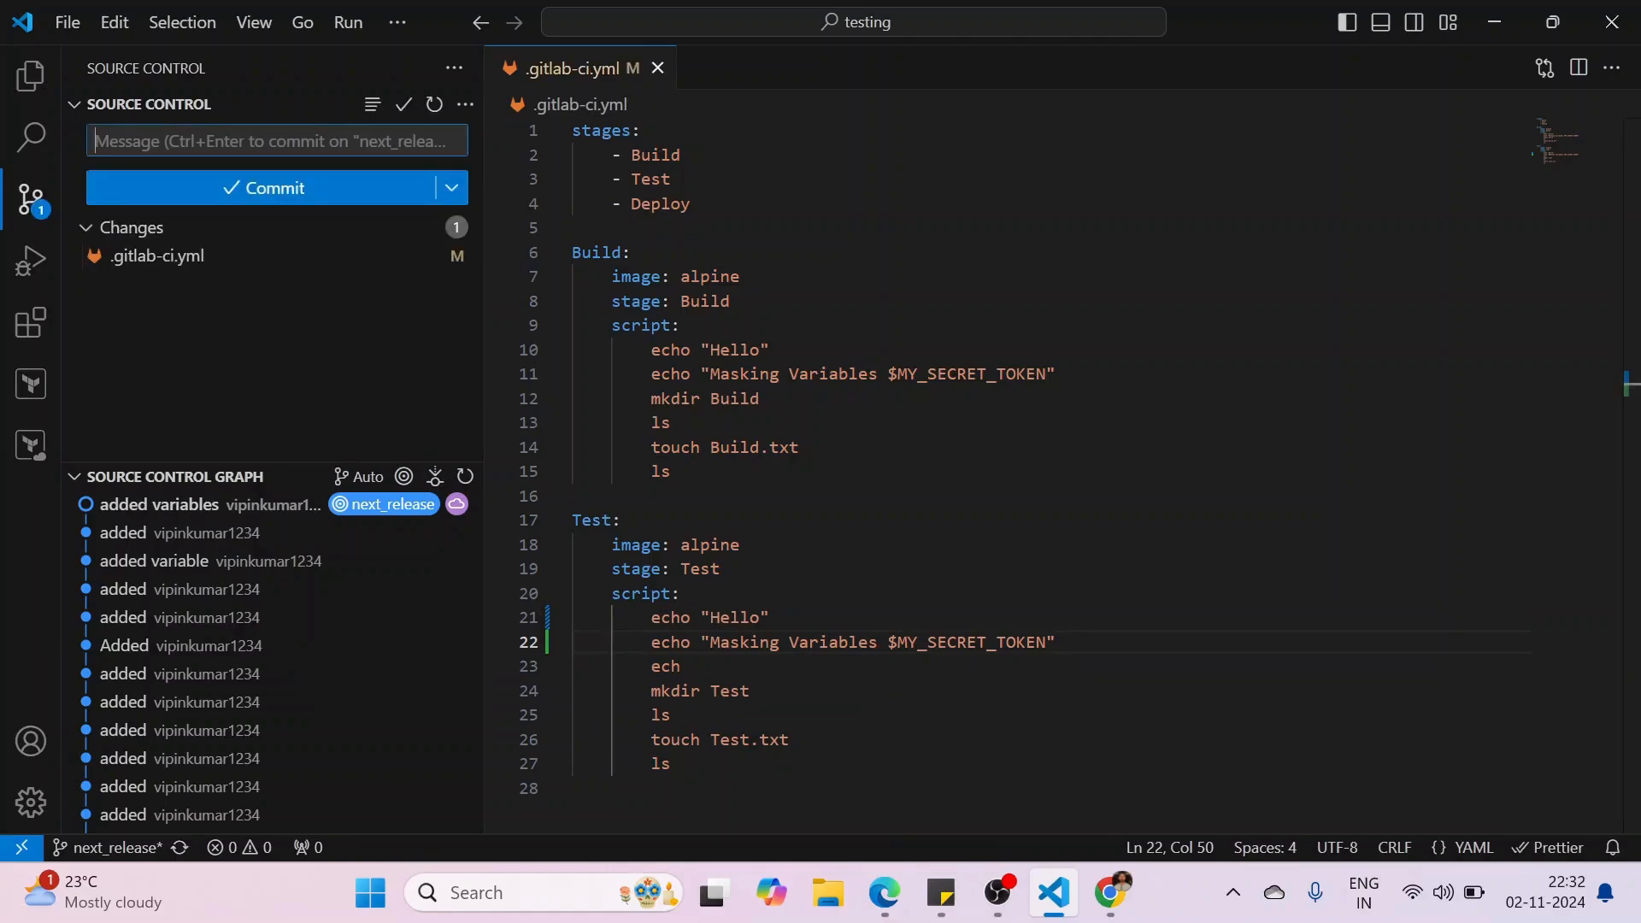
text(added)
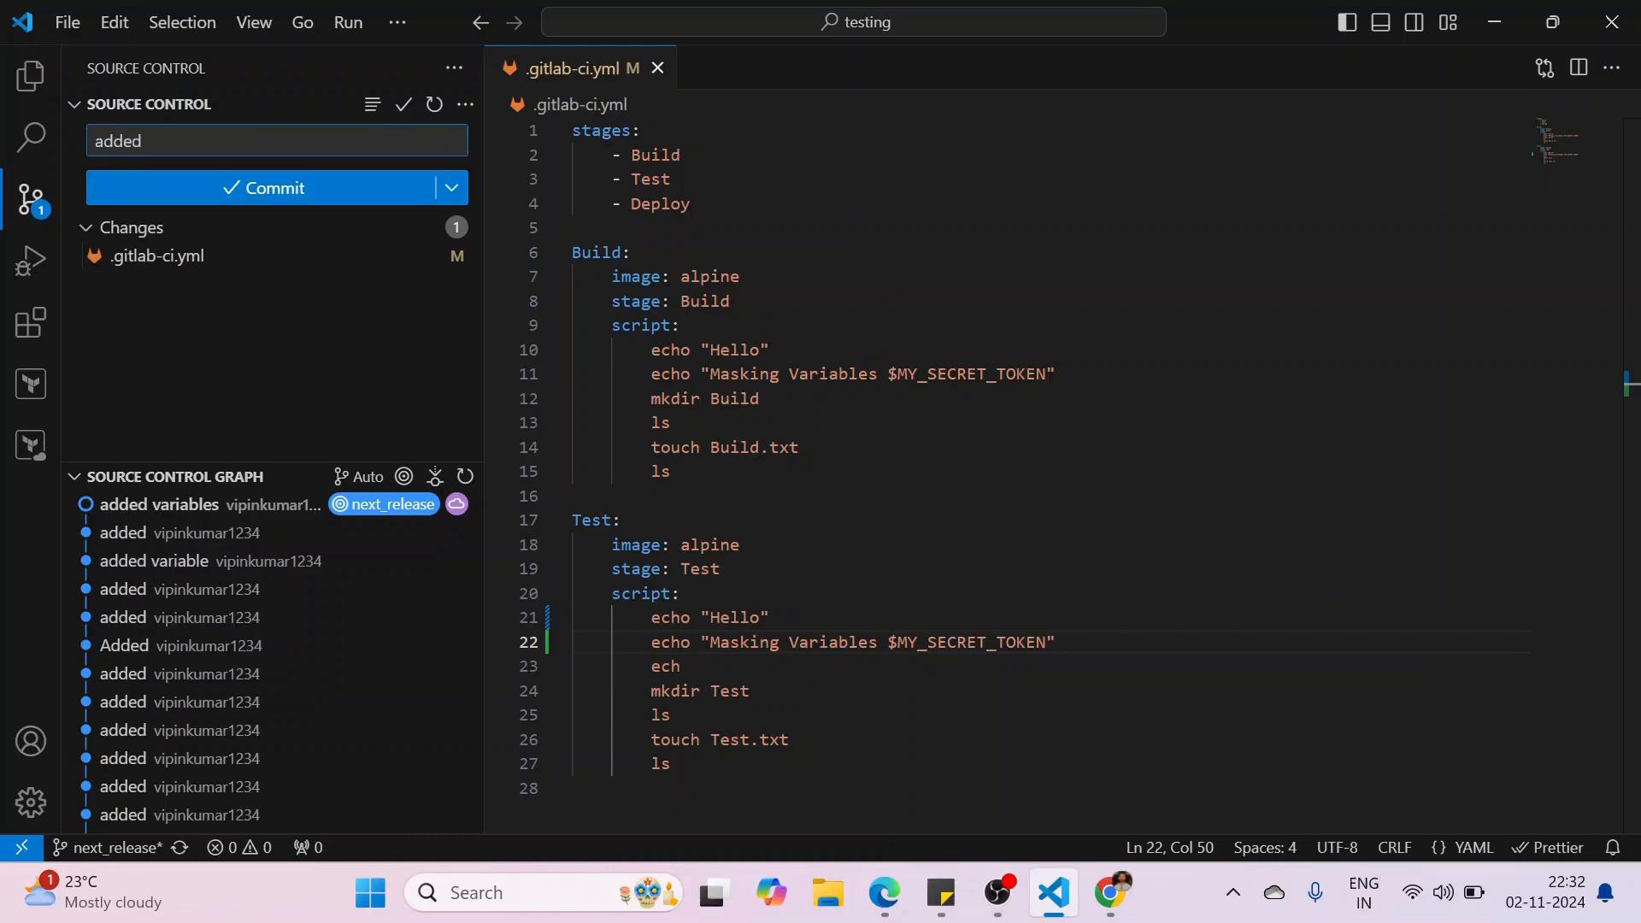
click(31, 199)
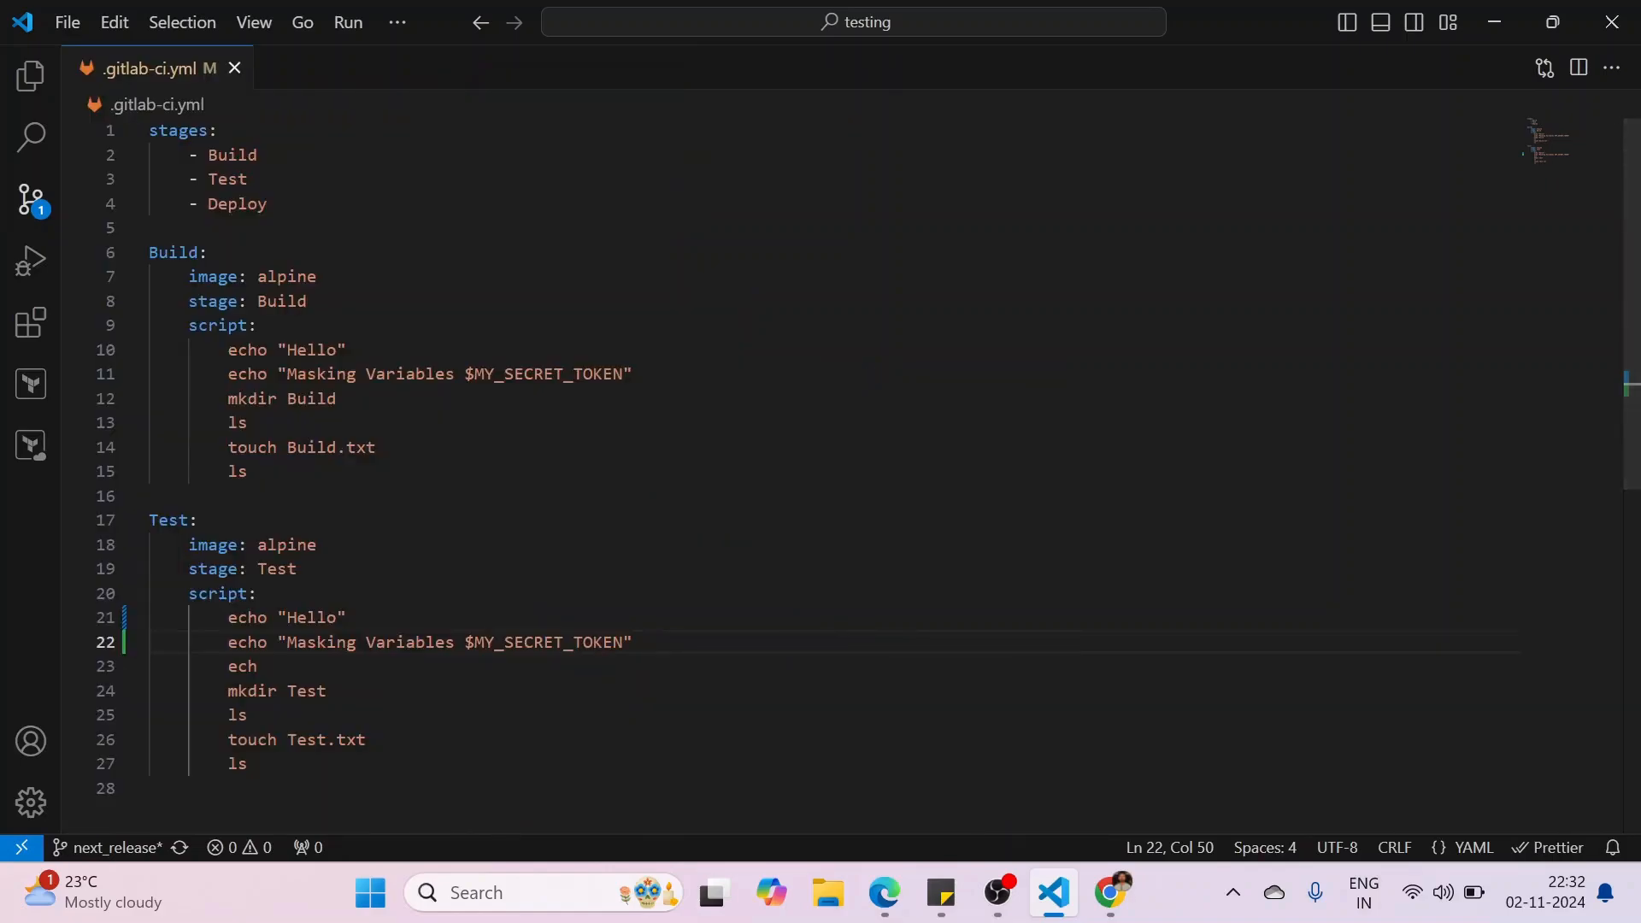
click(31, 199)
click(263, 188)
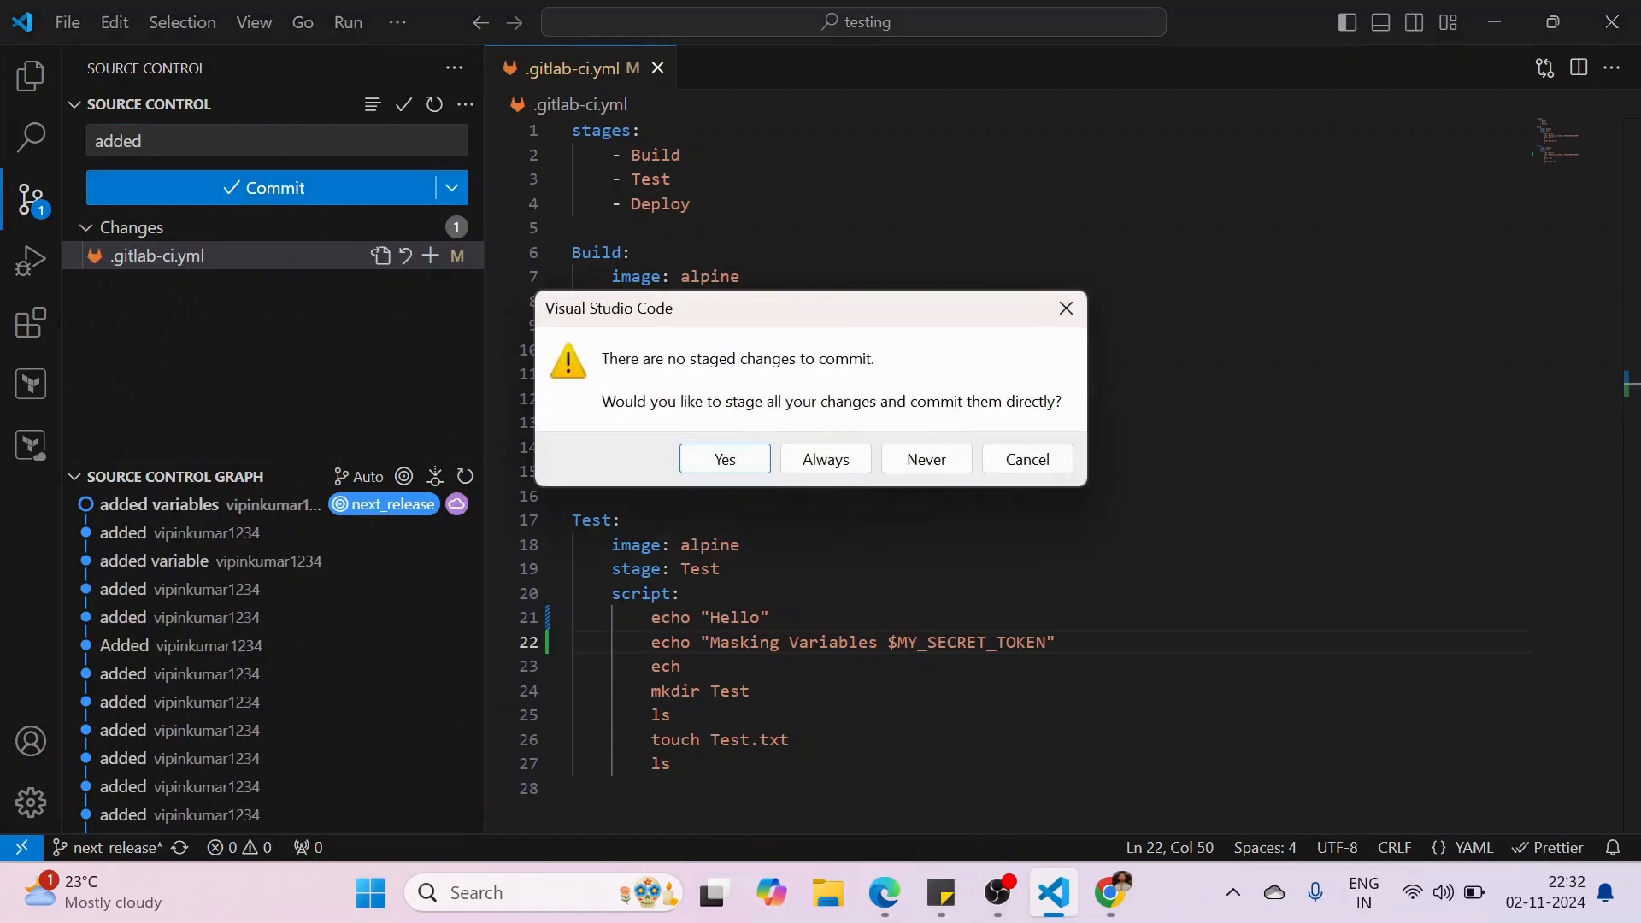
click(725, 459)
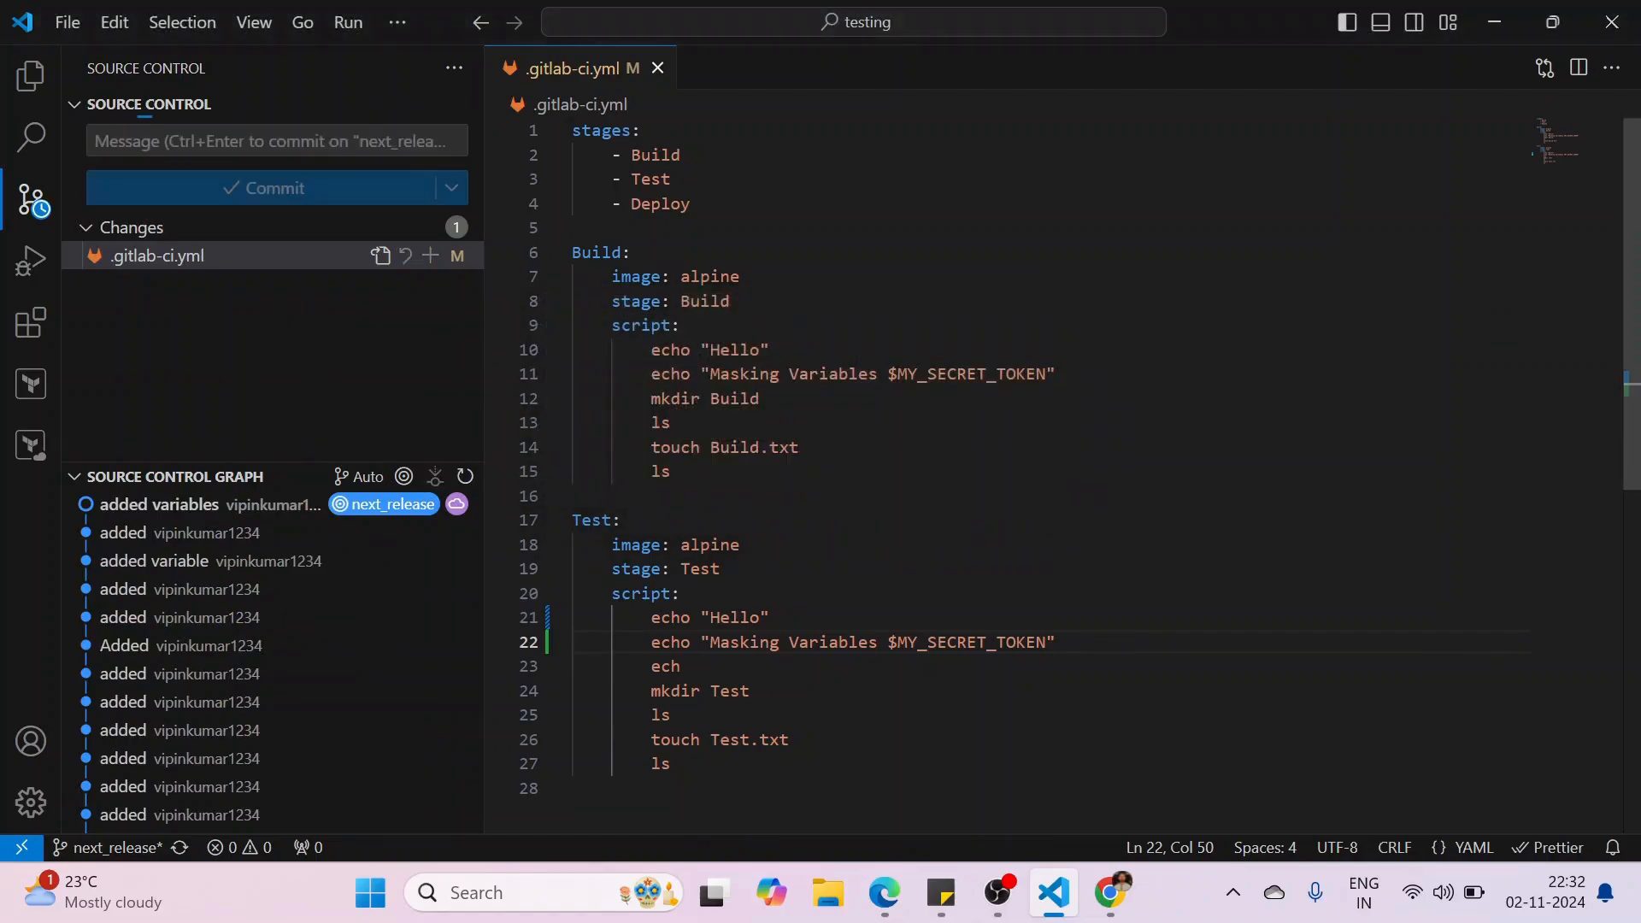
click(263, 188)
click(736, 436)
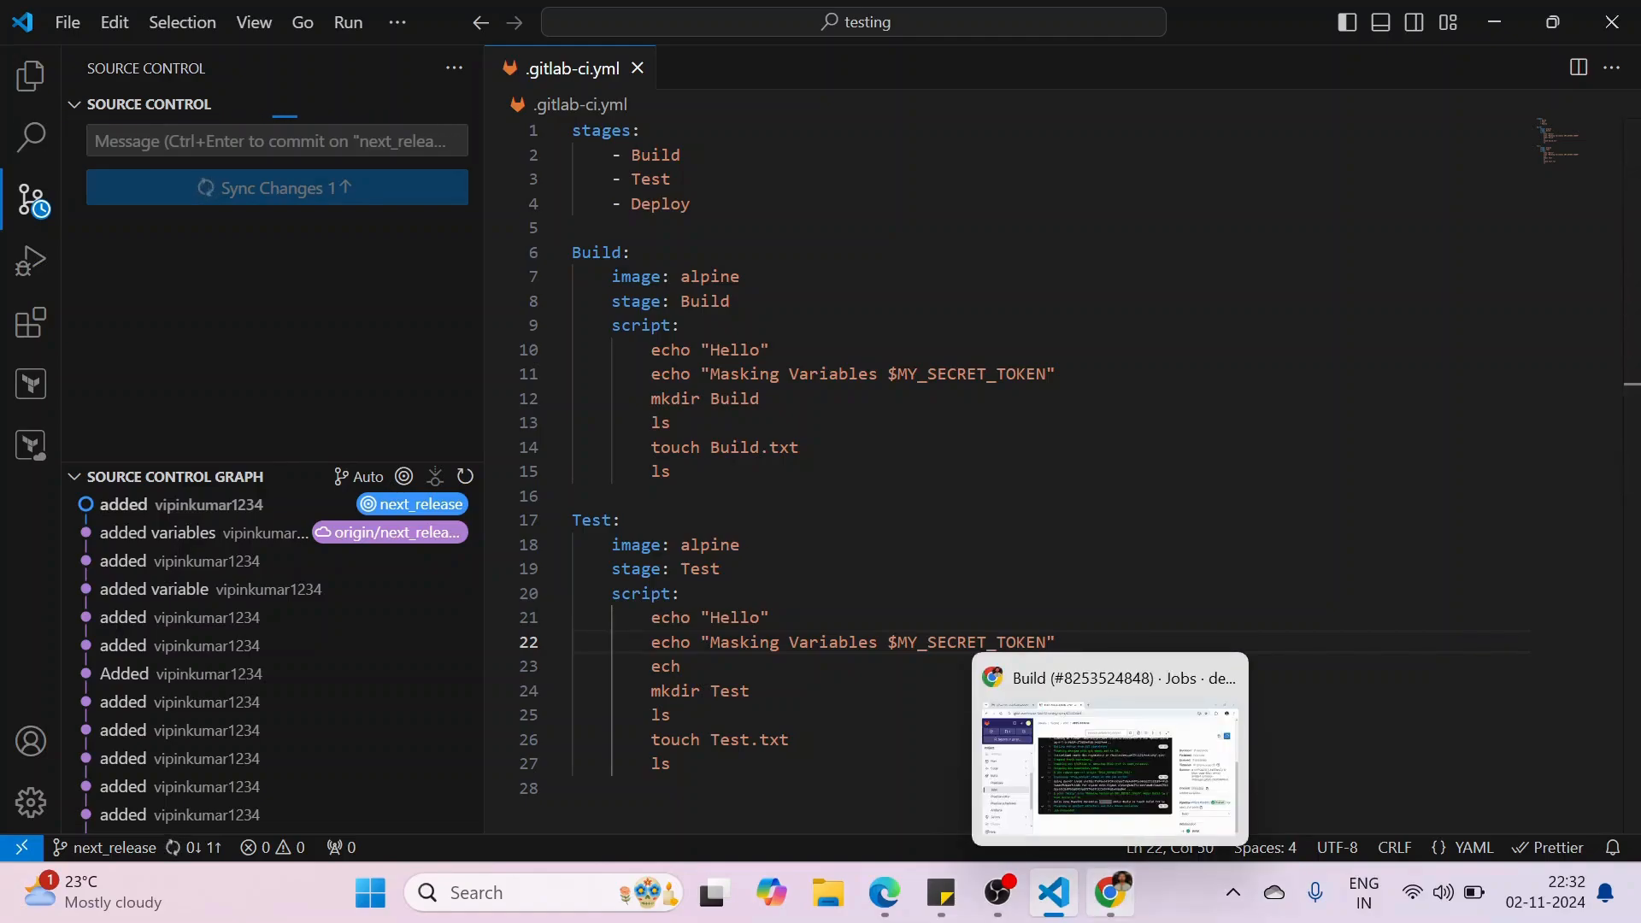
Switch to GitLab in Chrome, open the latest "added" pipeline's Build job, and examine the MY_SECRET_TOKEN output in its log
click(1111, 893)
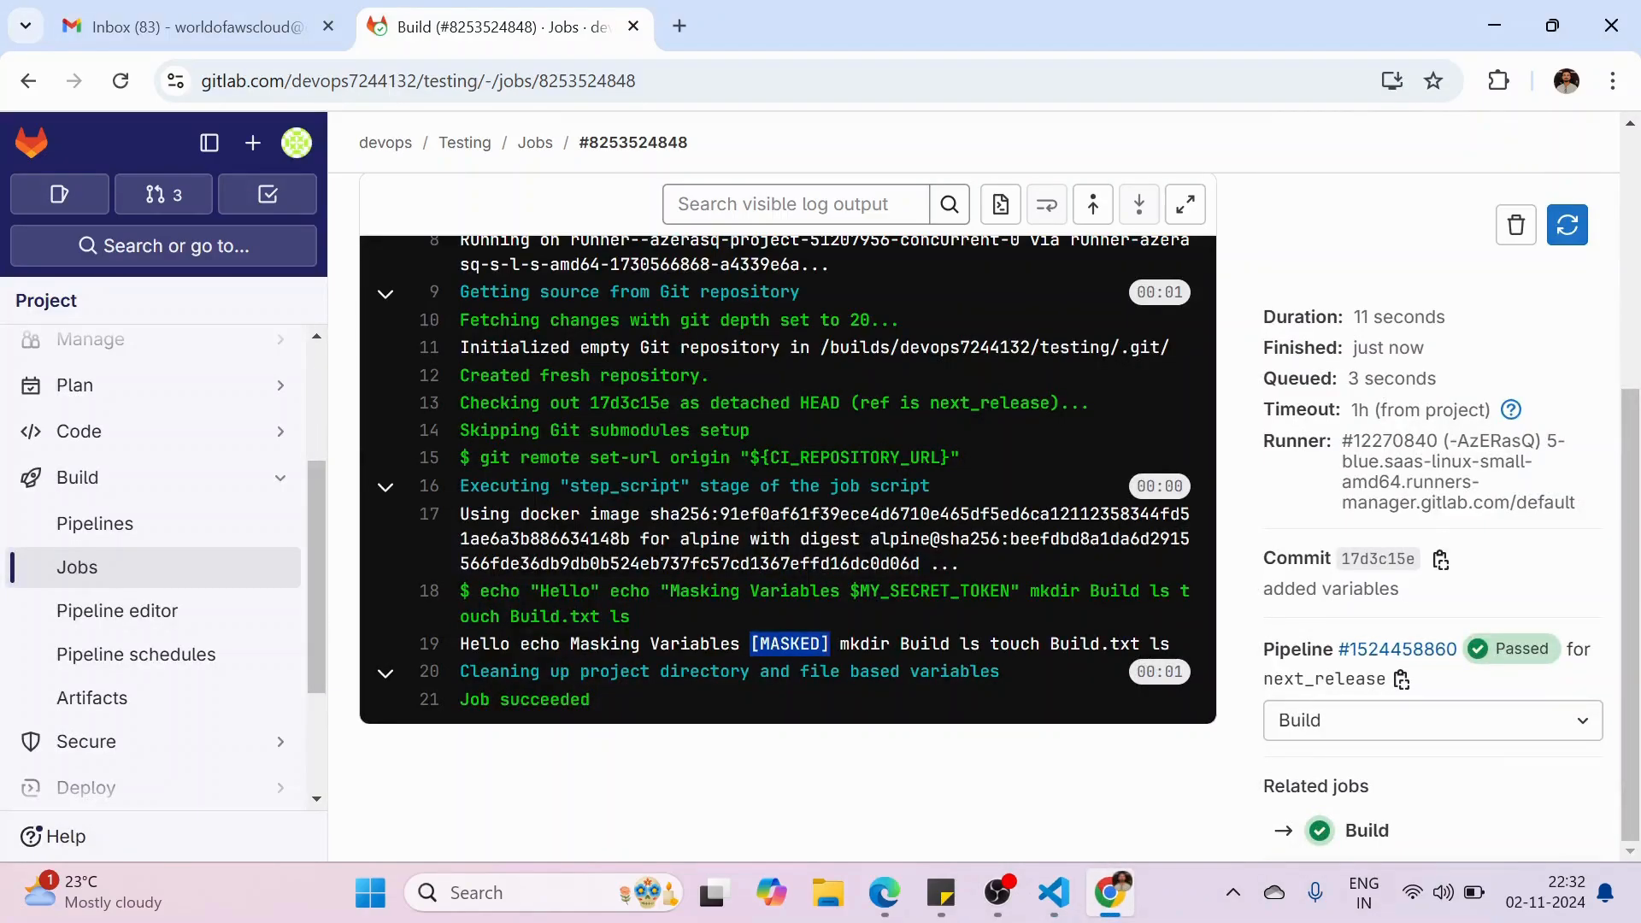
click(128, 524)
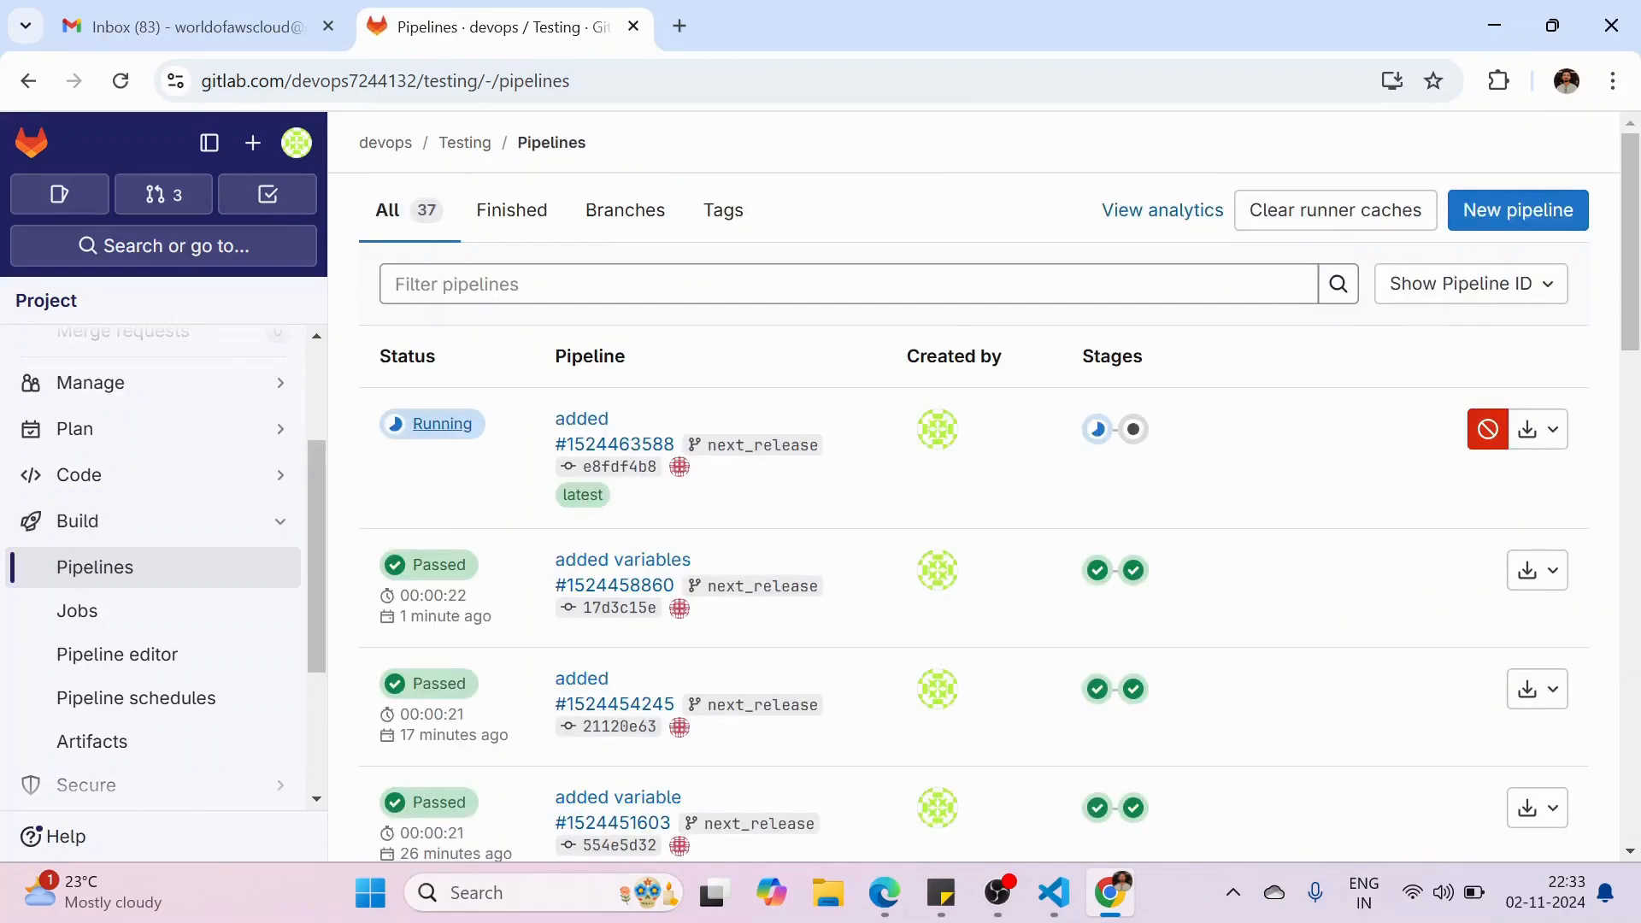
click(615, 444)
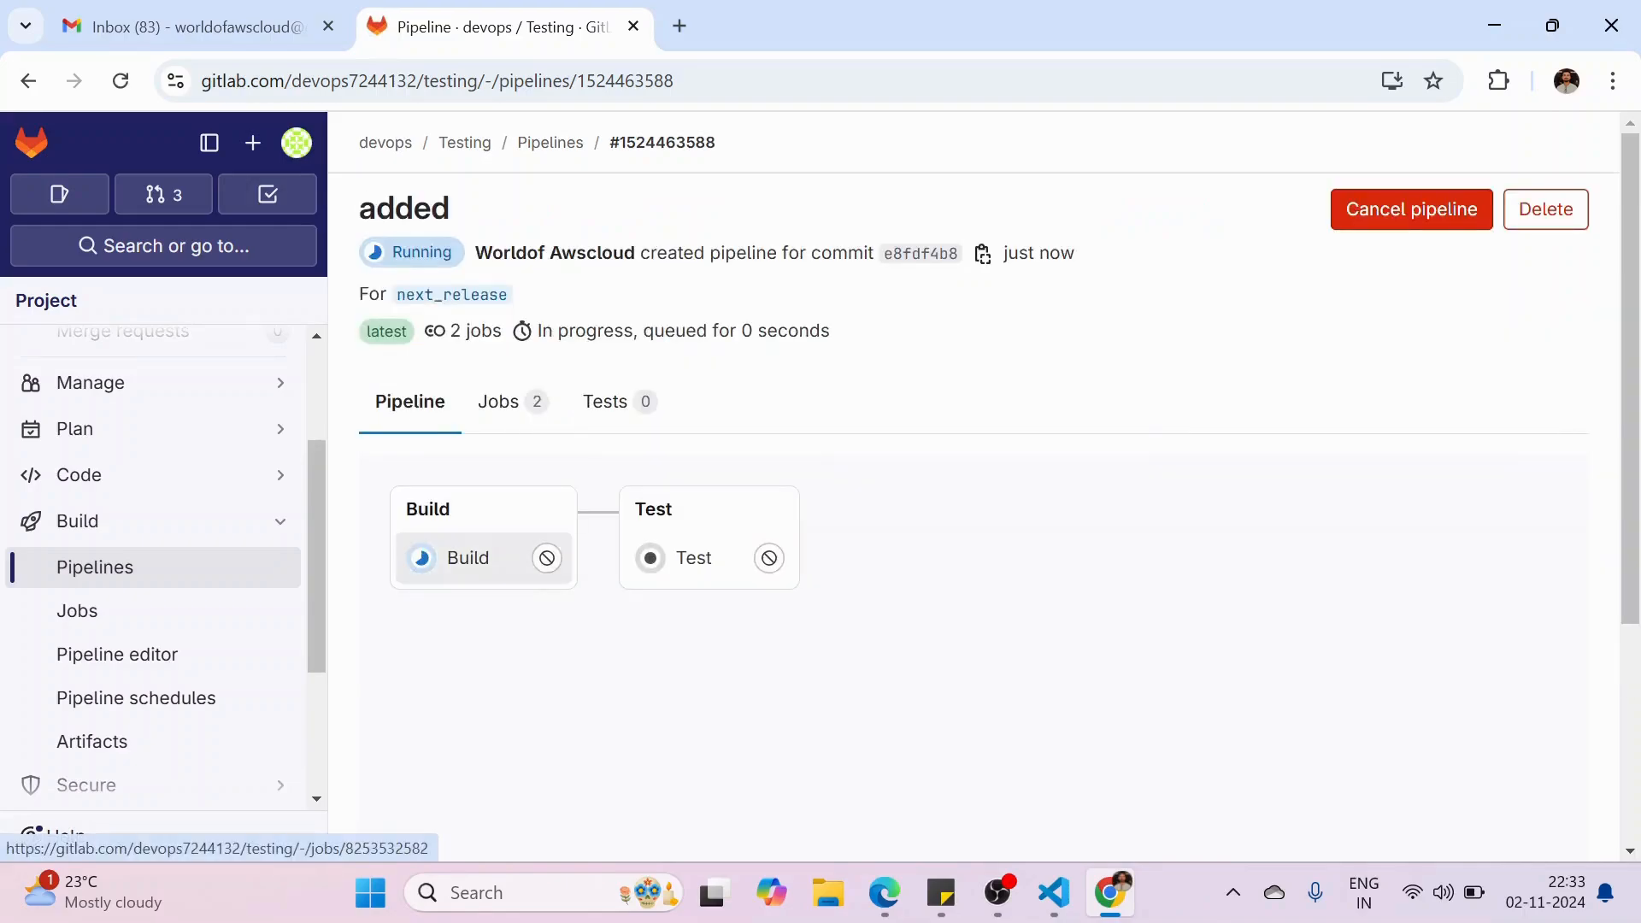
click(468, 558)
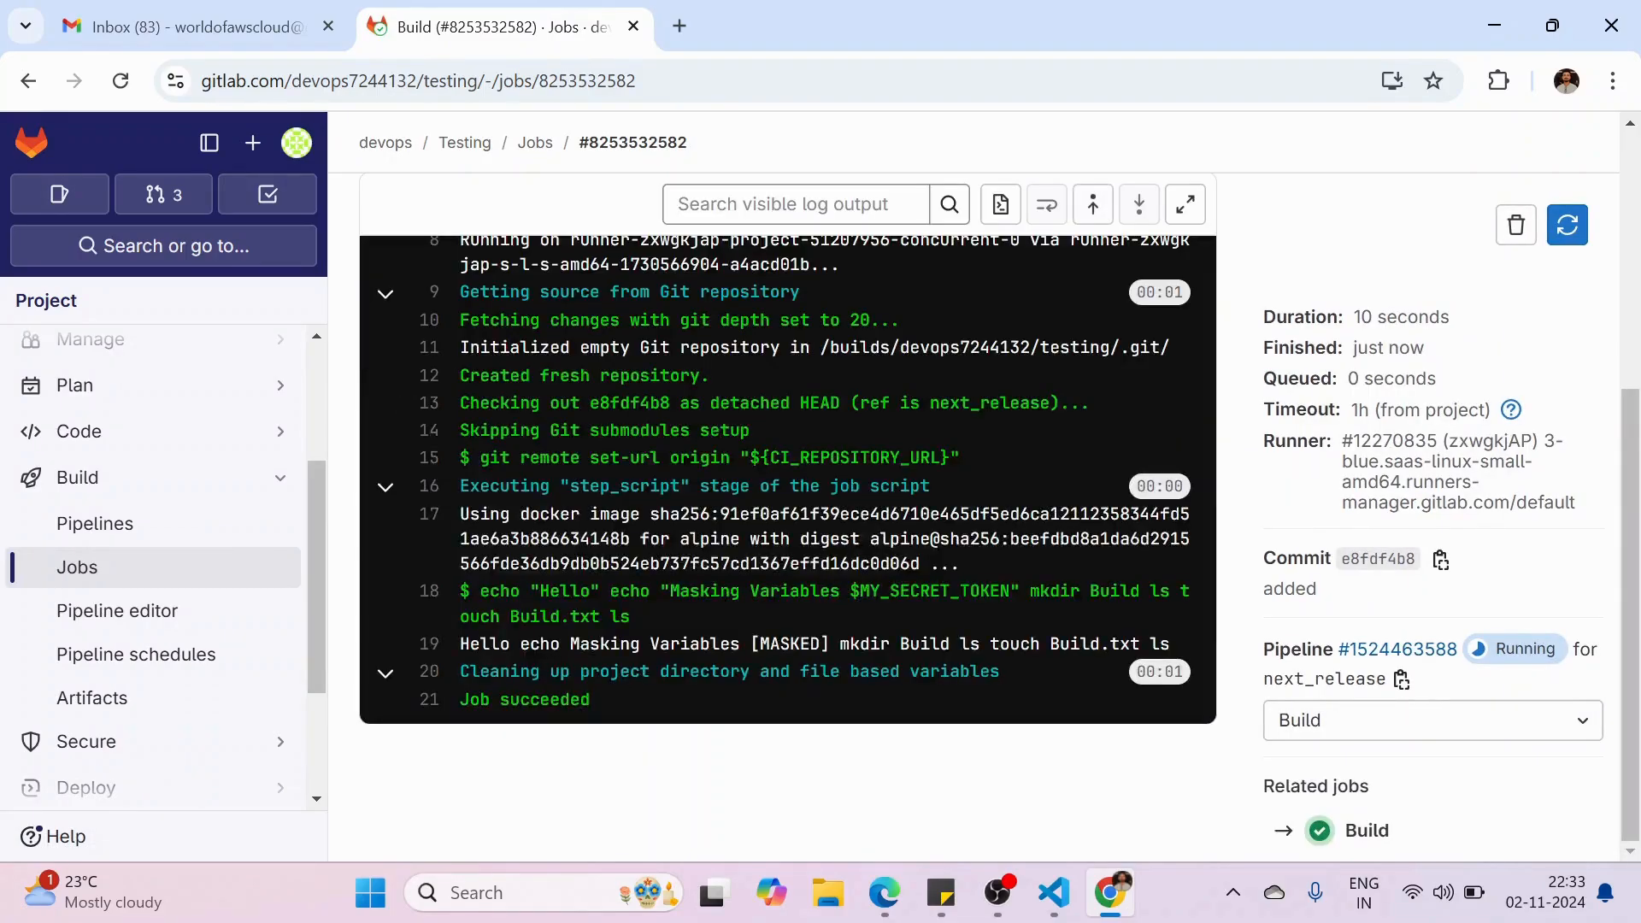
drag(750, 644, 820, 644)
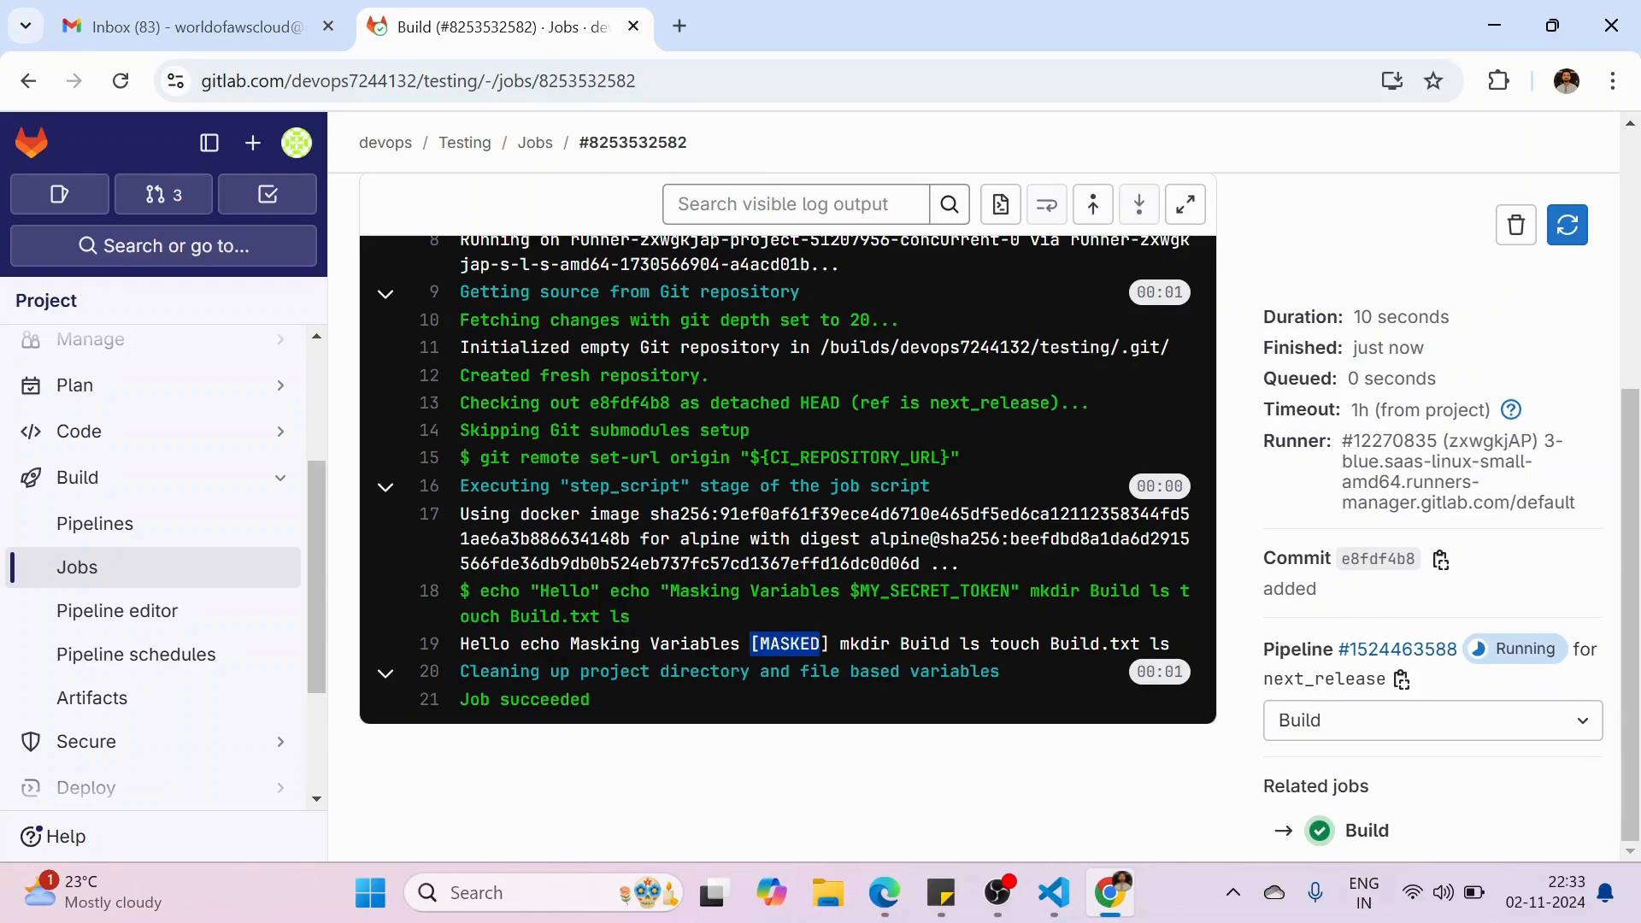
click(820, 645)
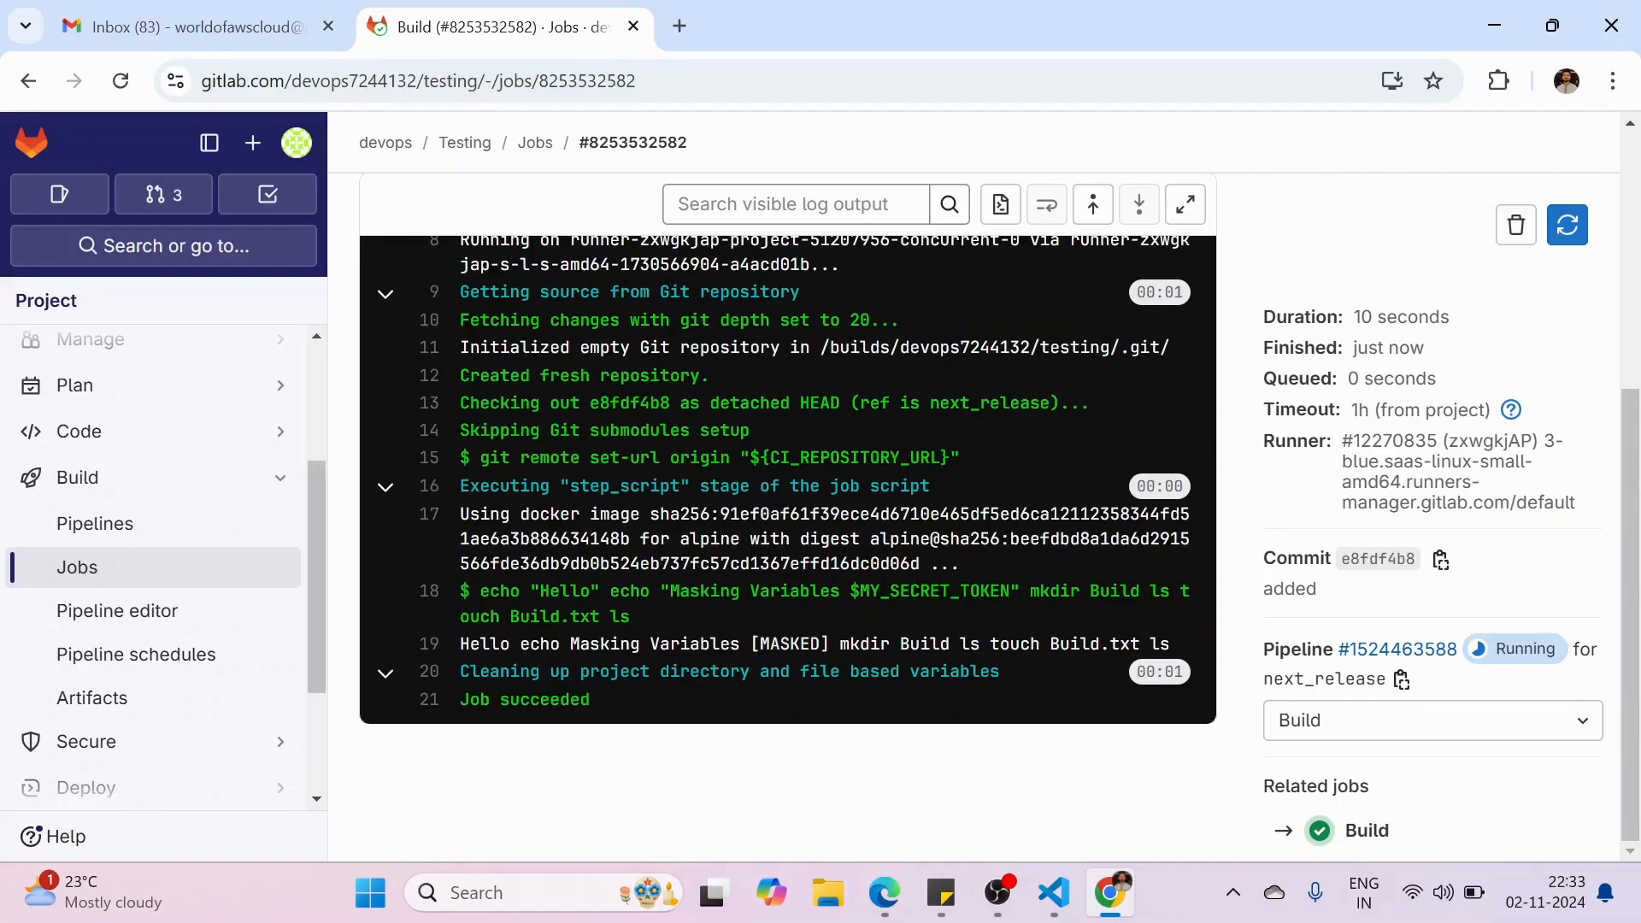
drag(751, 644, 820, 643)
scroll(819, 644, up, 5)
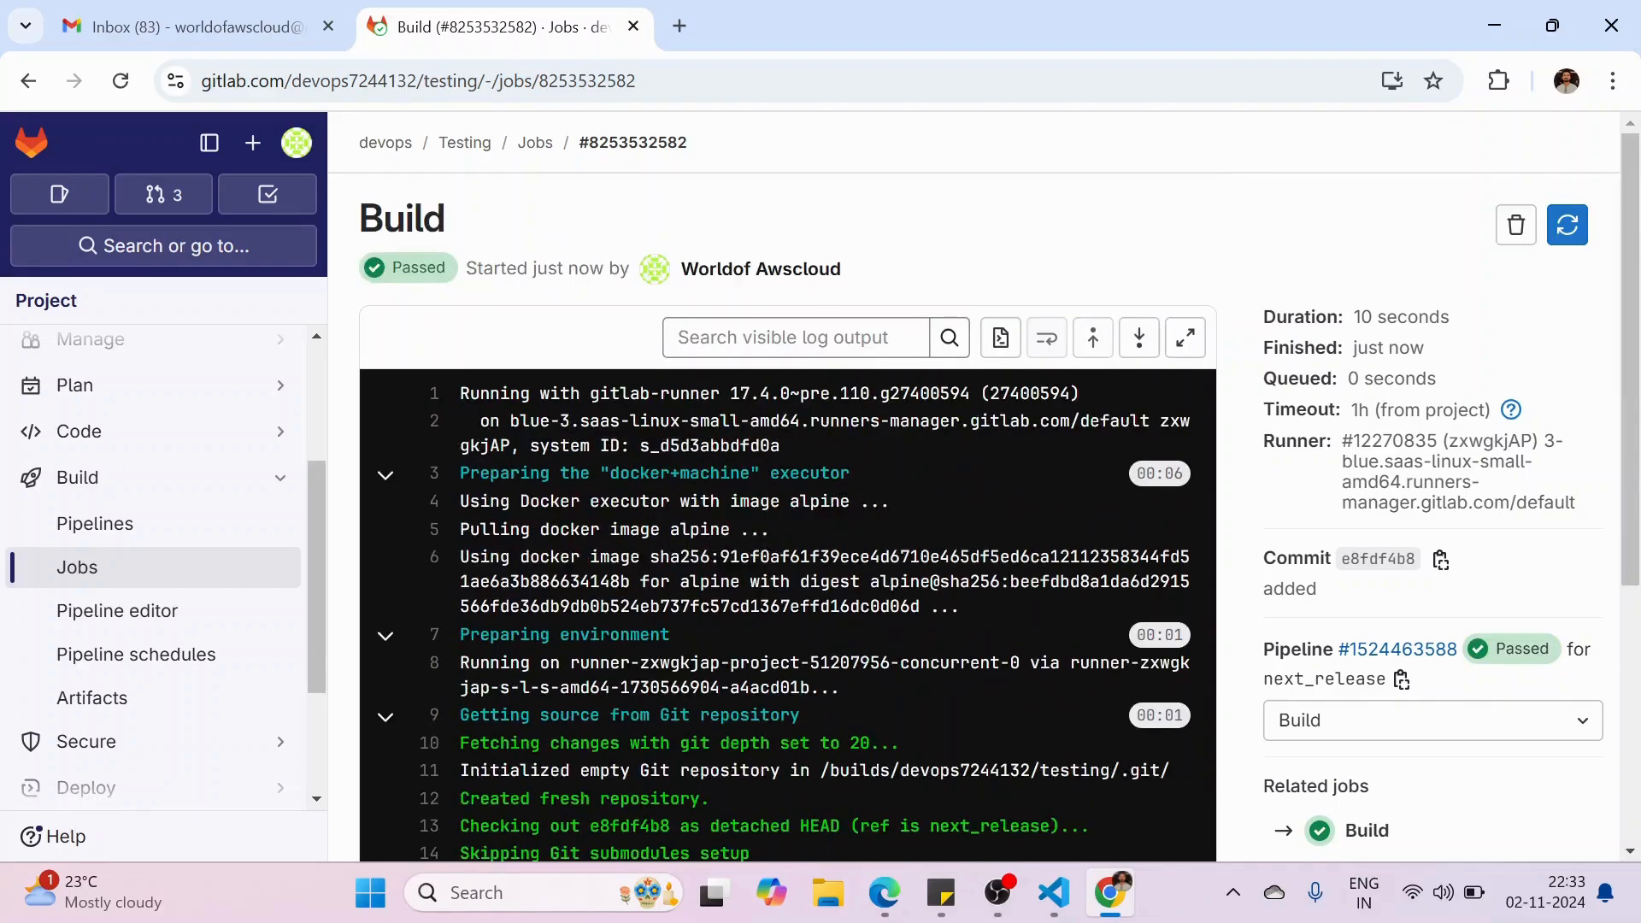
Return to the "added" pipeline, open its Test job, and examine how the log prints the MY_SECRET_TOKEN value
click(28, 81)
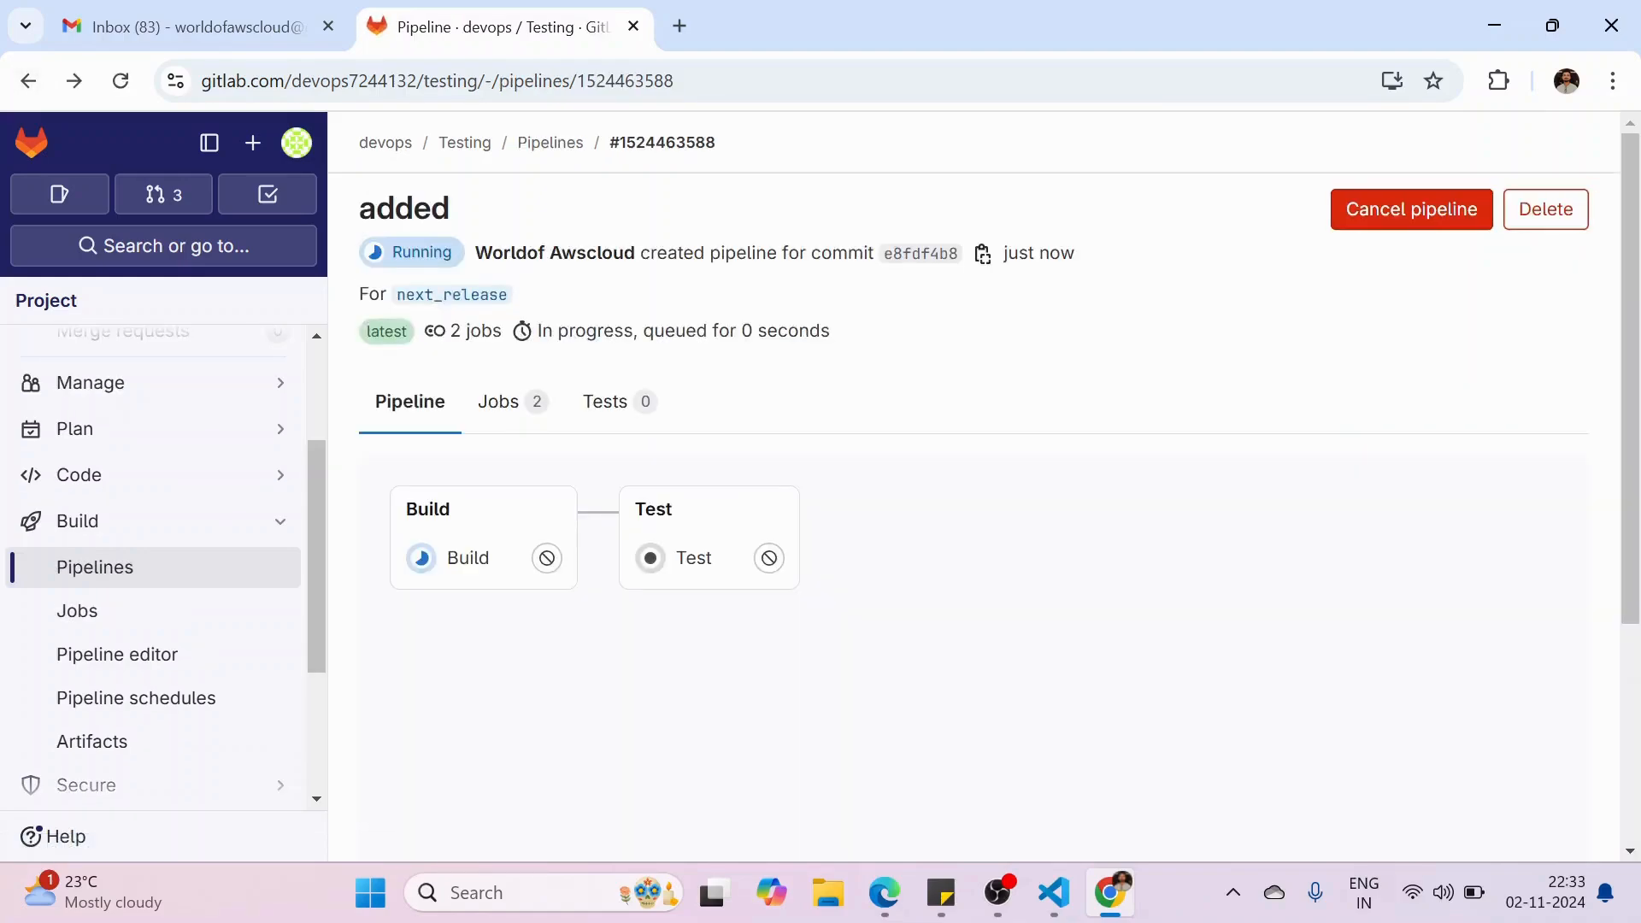
click(694, 558)
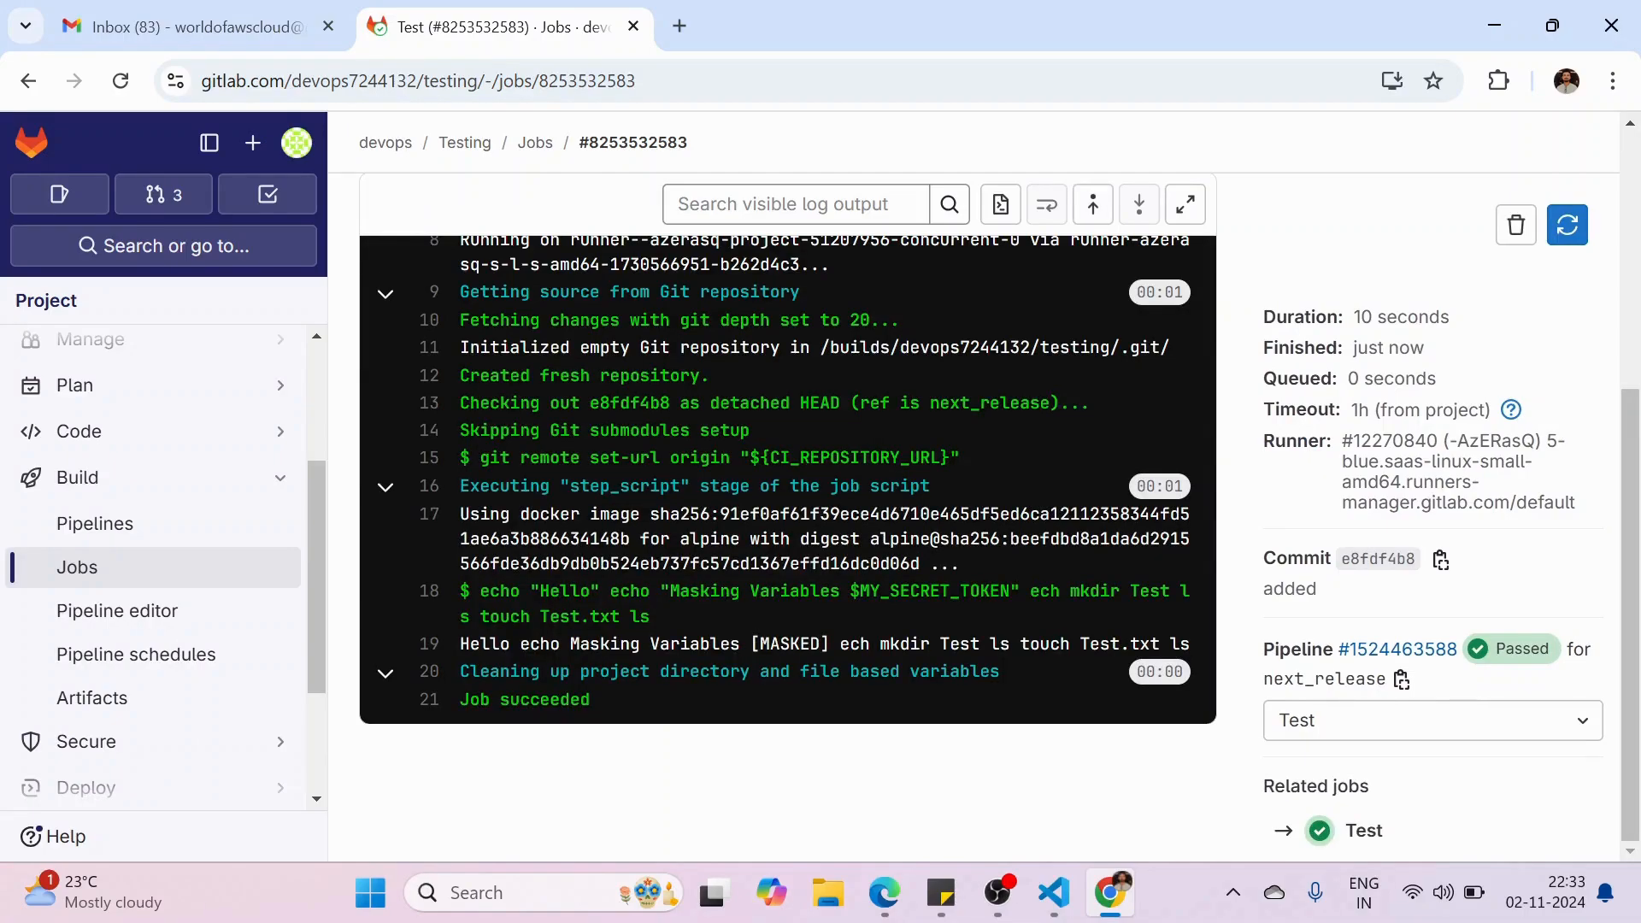
drag(750, 644, 830, 644)
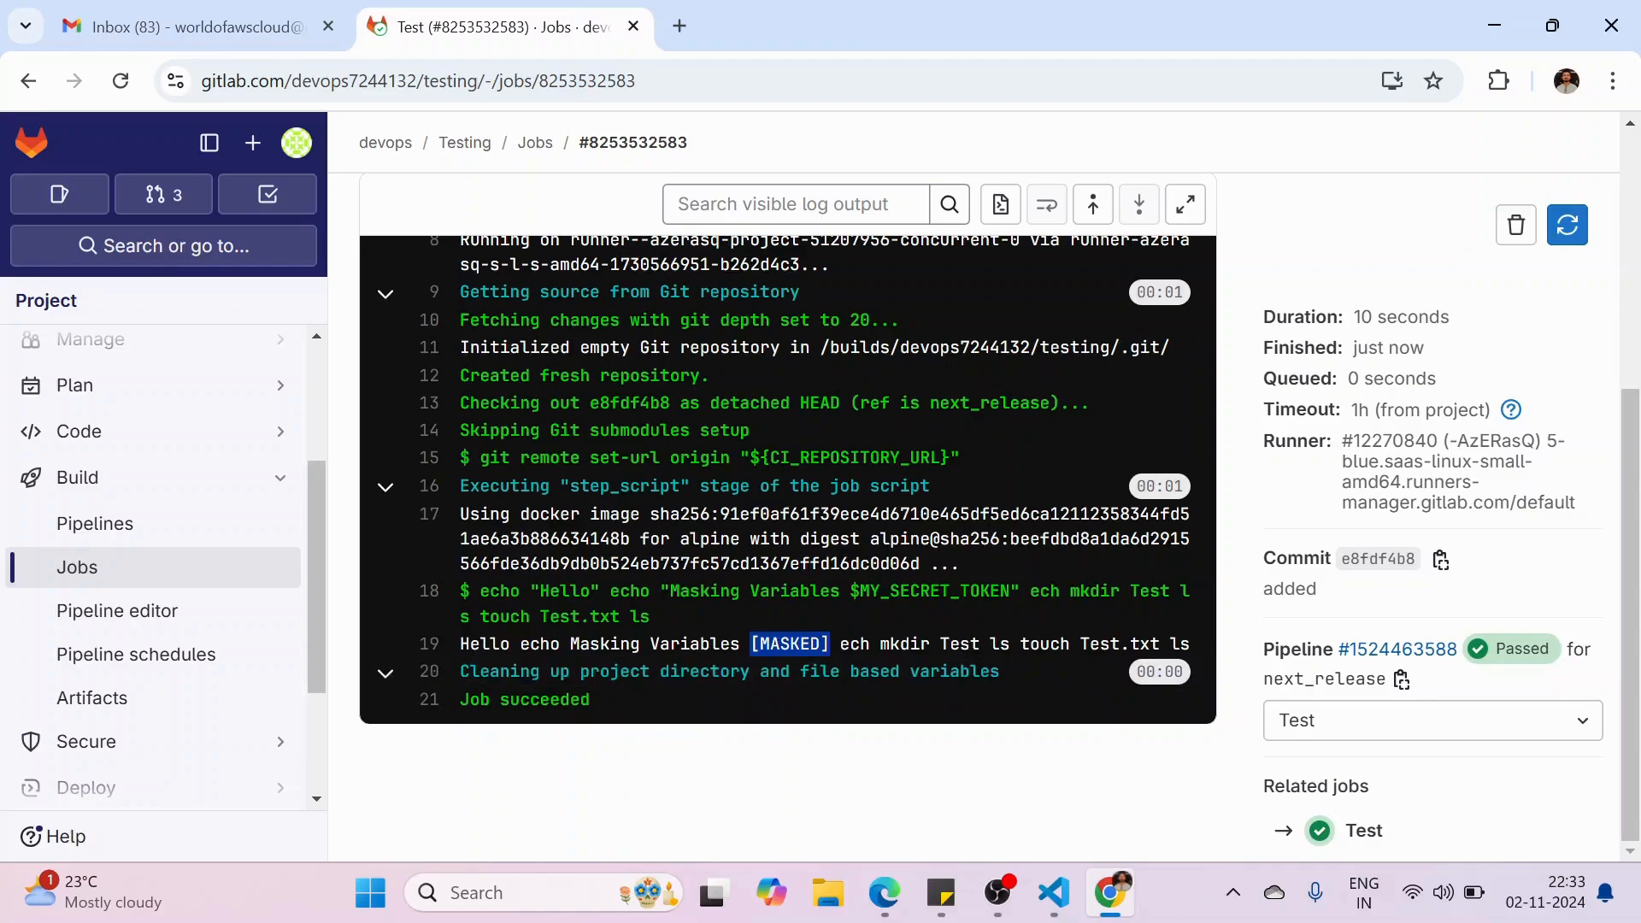
Review the Test job's whole log, from the runner preparation to the output of the "Masking Variables $MY_SECRET_TOKEN" echo command
scroll(788, 547, up, 2)
scroll(789, 547, down, 2)
scroll(788, 547, up, 4)
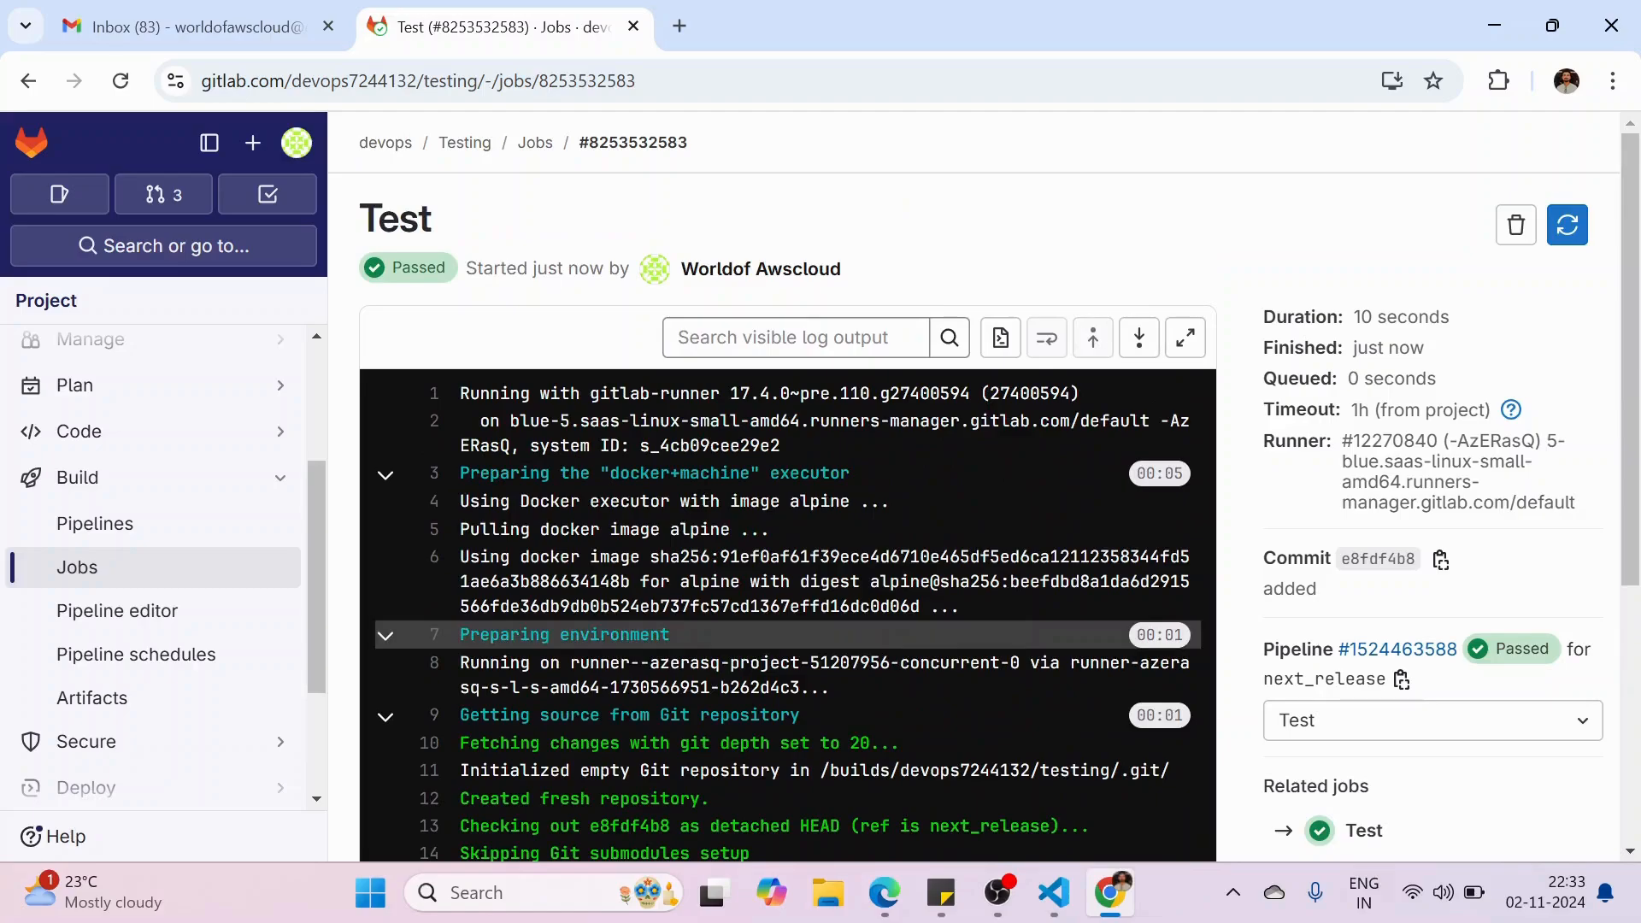
scroll(789, 599, down, 3)
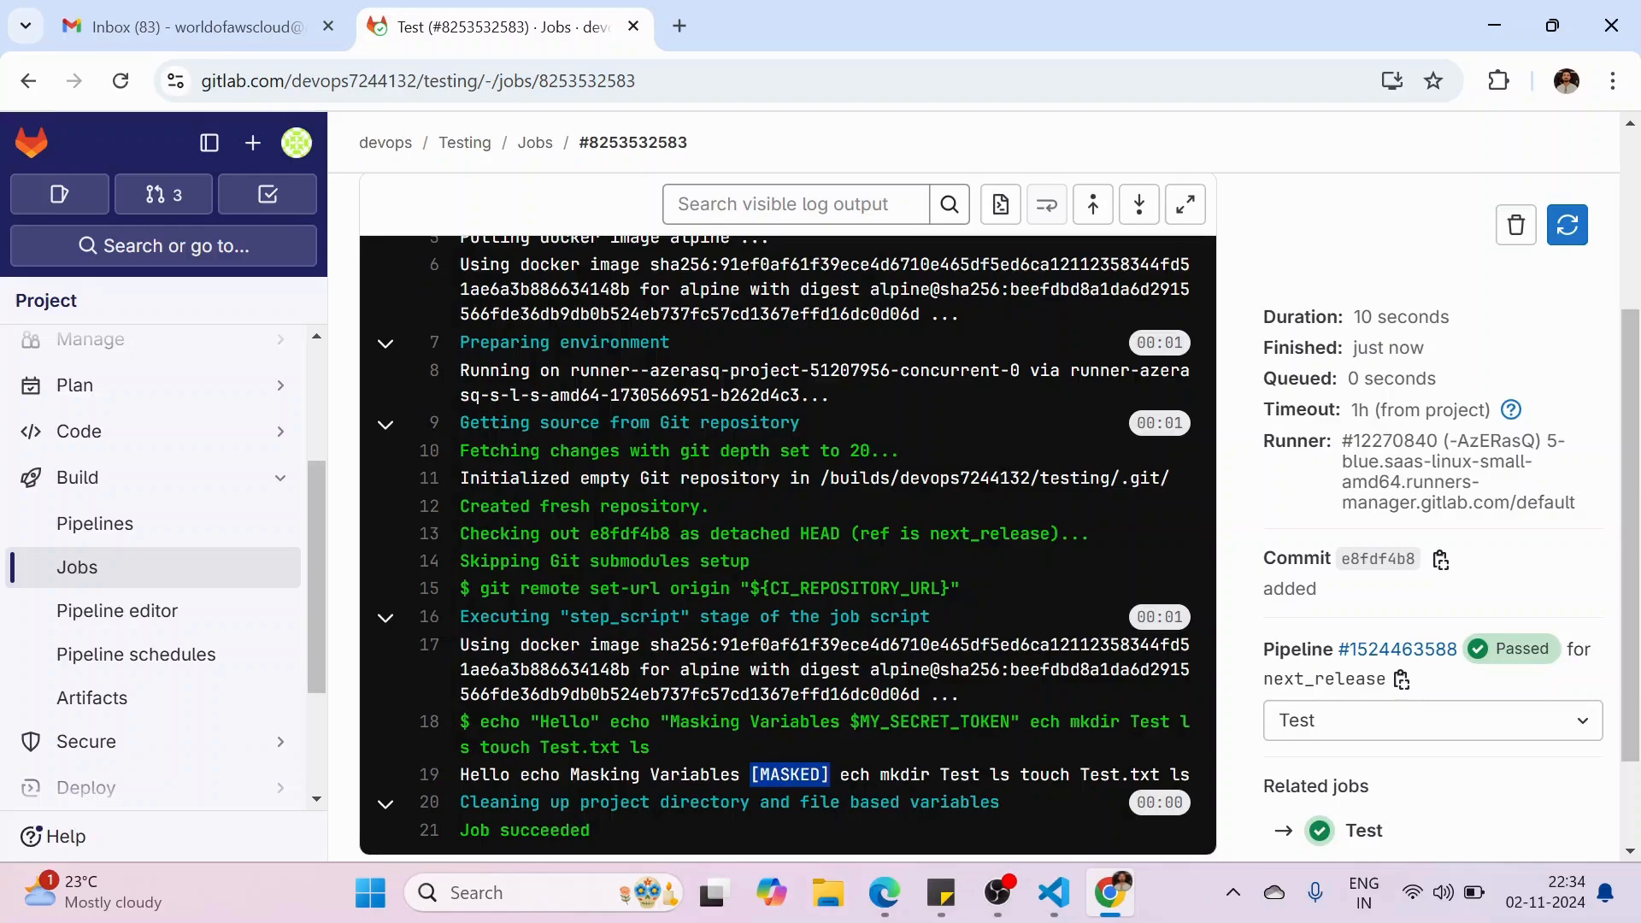
scroll(787, 500, down, 1)
scroll(787, 500, up, 2)
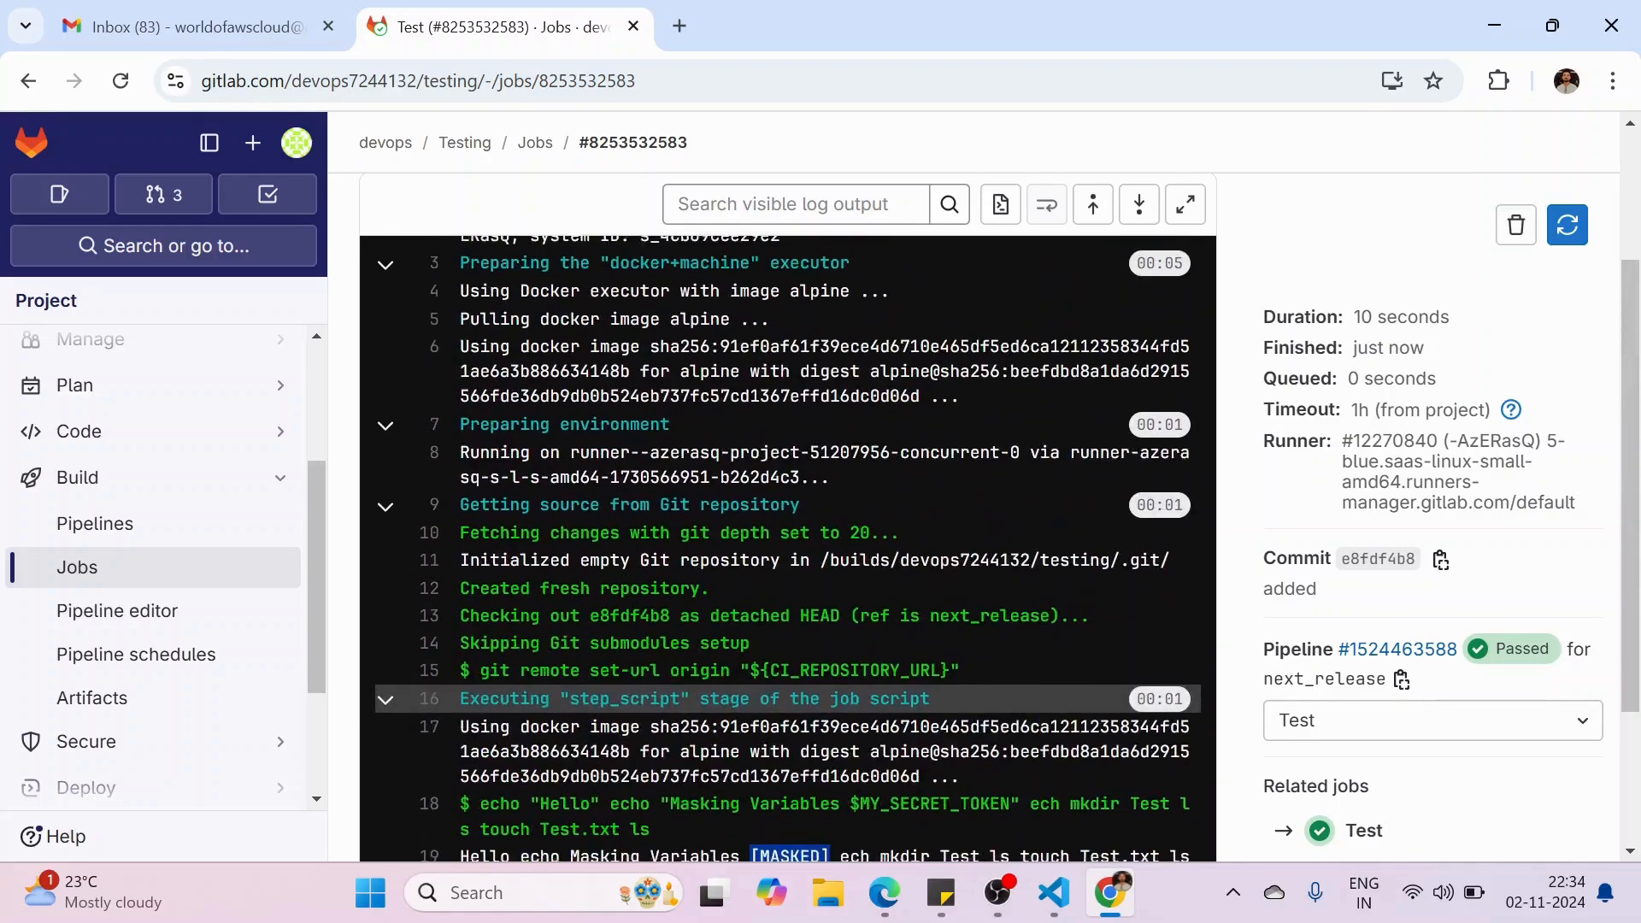
scroll(787, 500, down, 3)
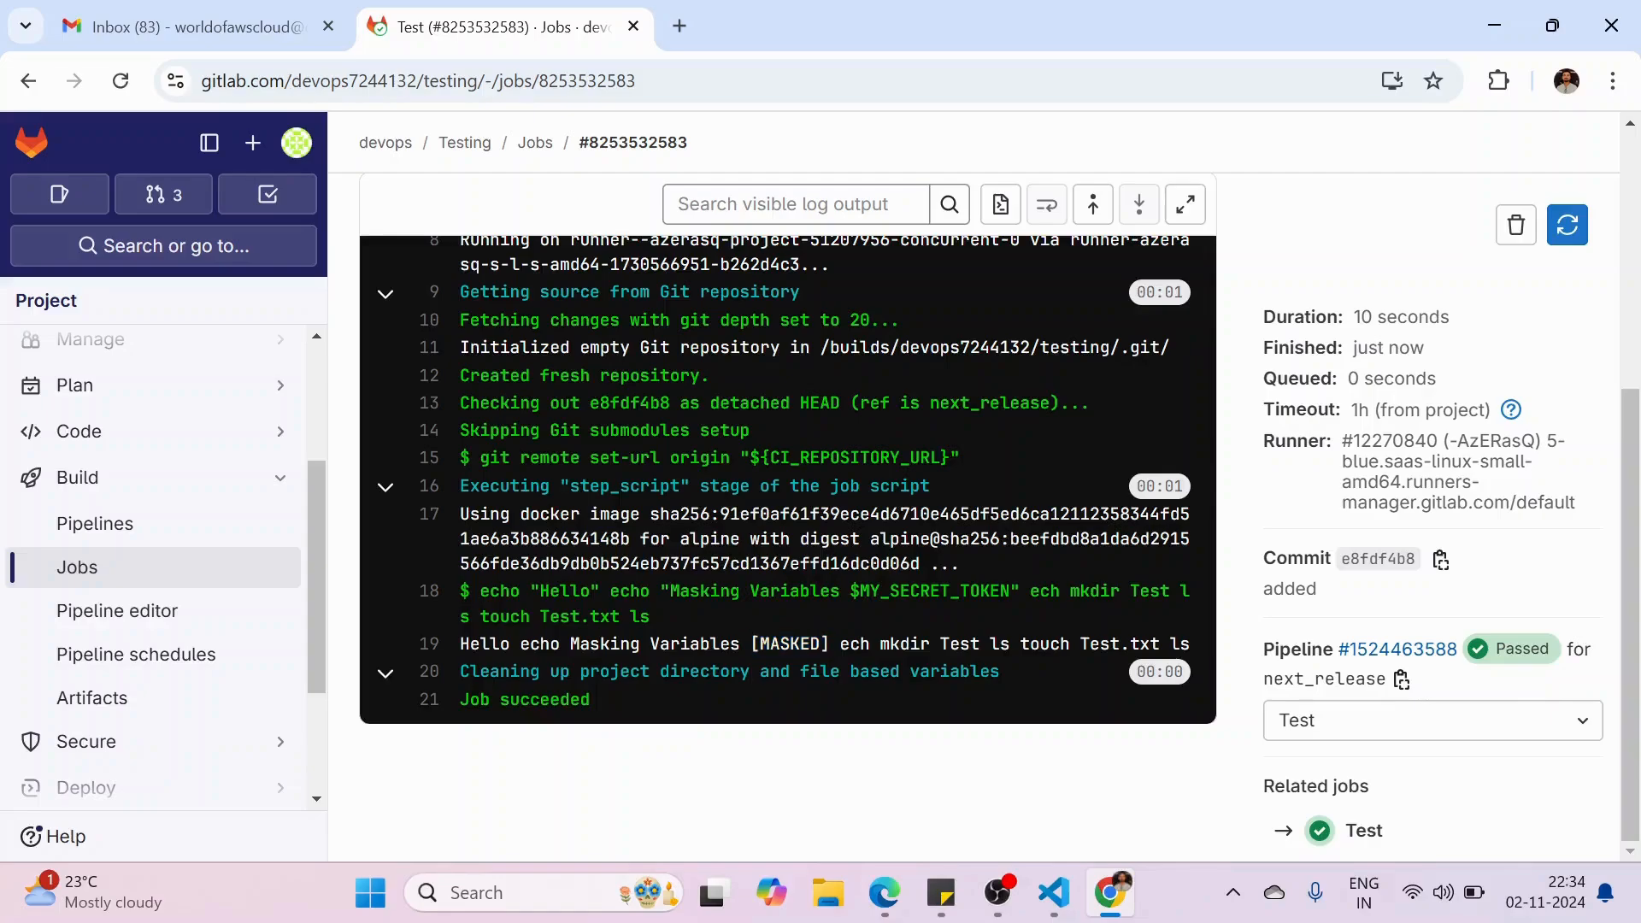
scroll(787, 671, up, 5)
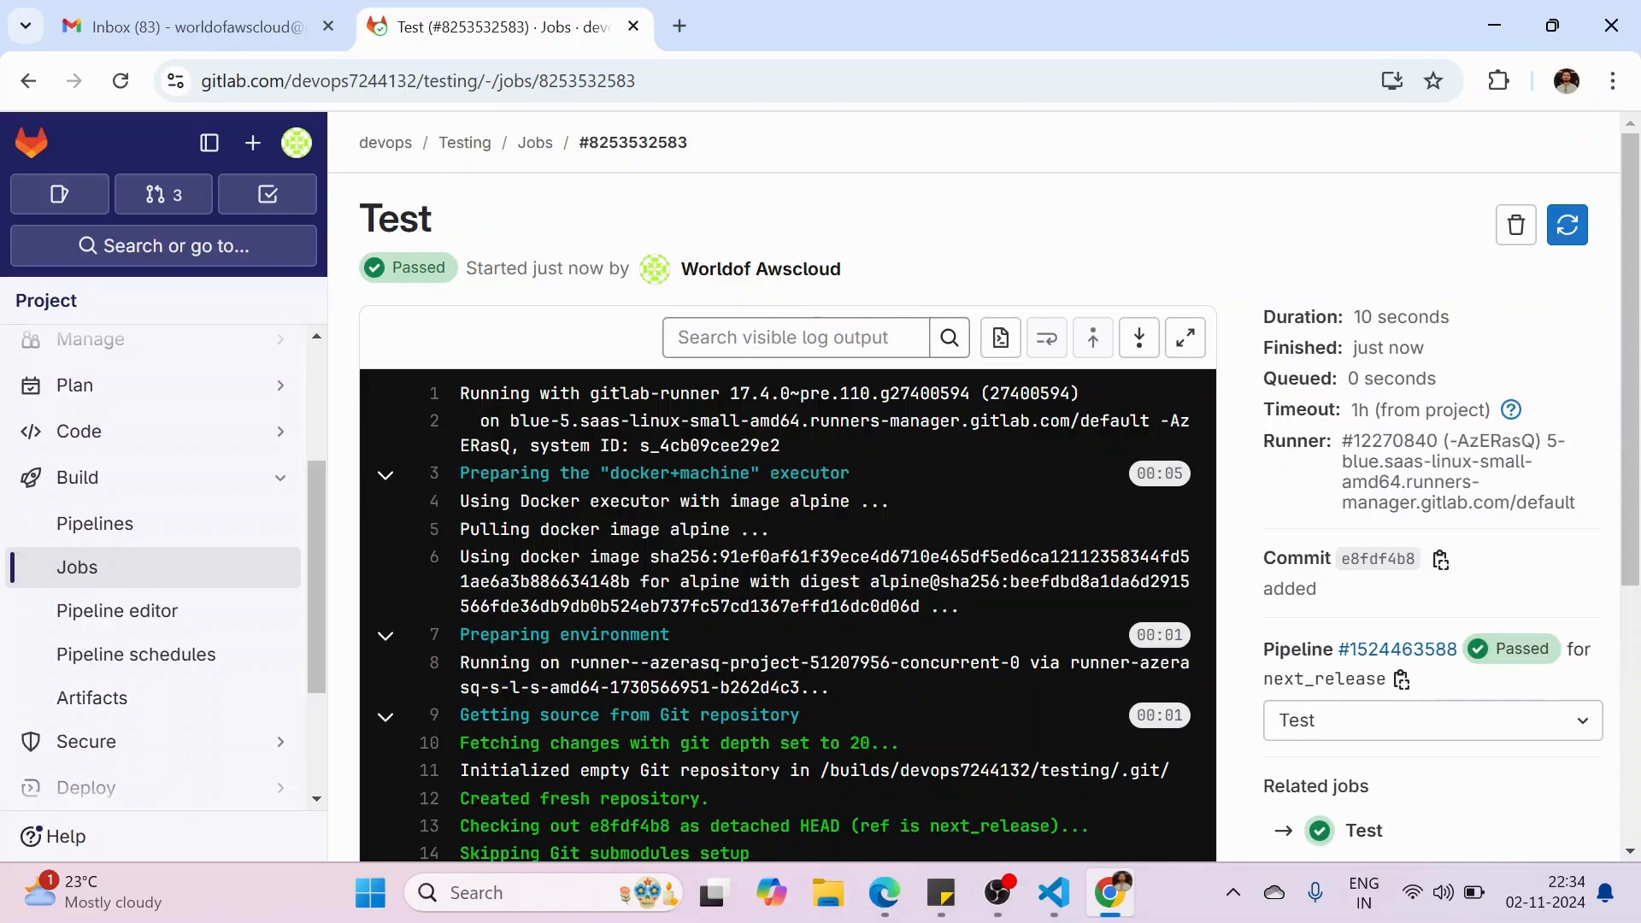
scroll(786, 513, down, 5)
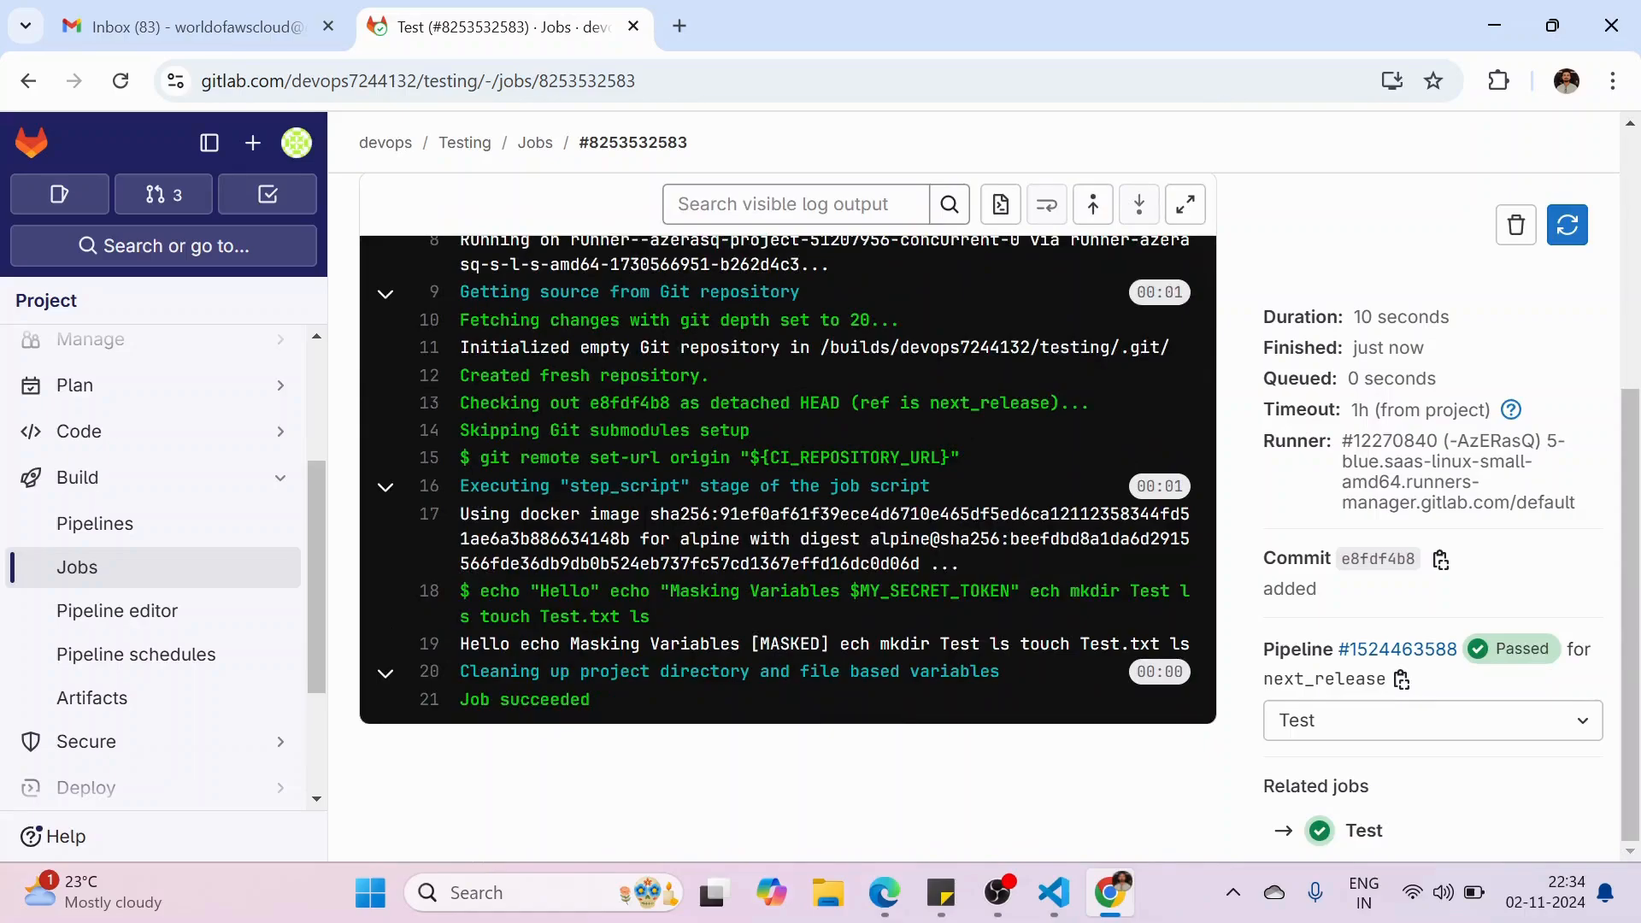
click(1233, 892)
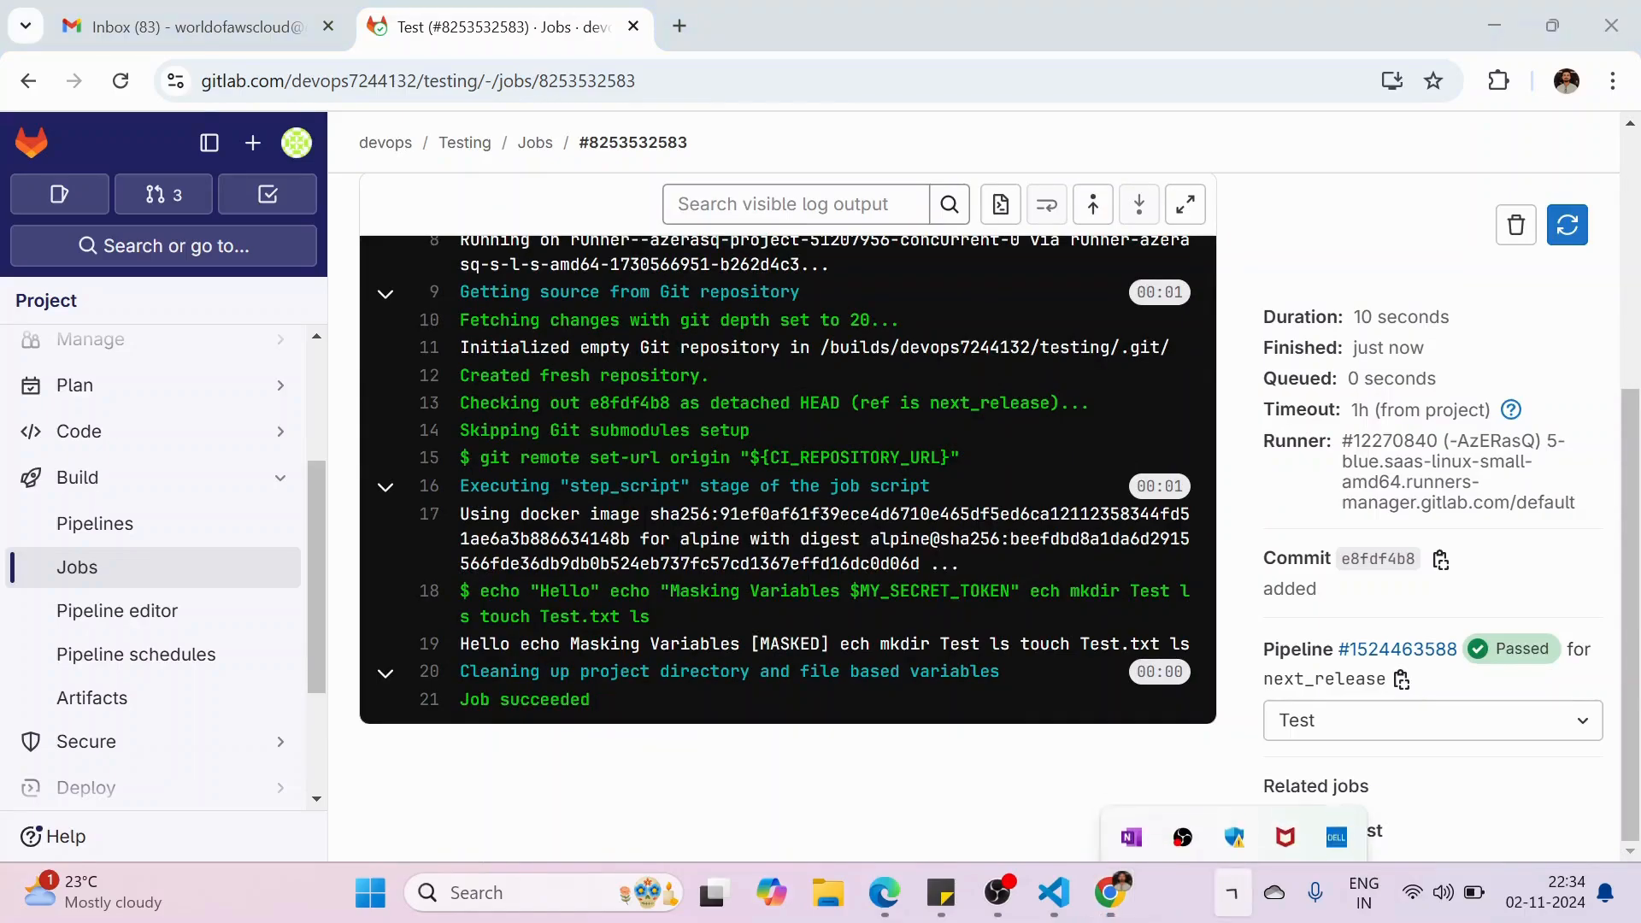